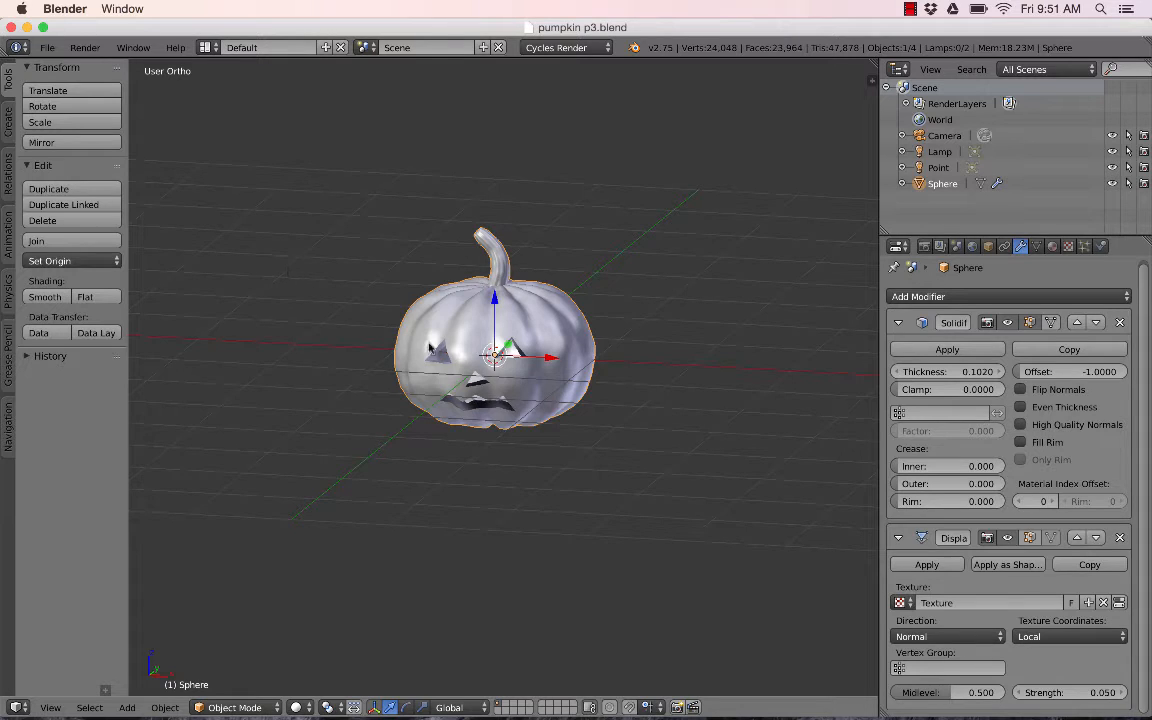
# - Add a plane mesh and scale it up about 6.9 times
pyautogui.hotkey('shift', 'a')
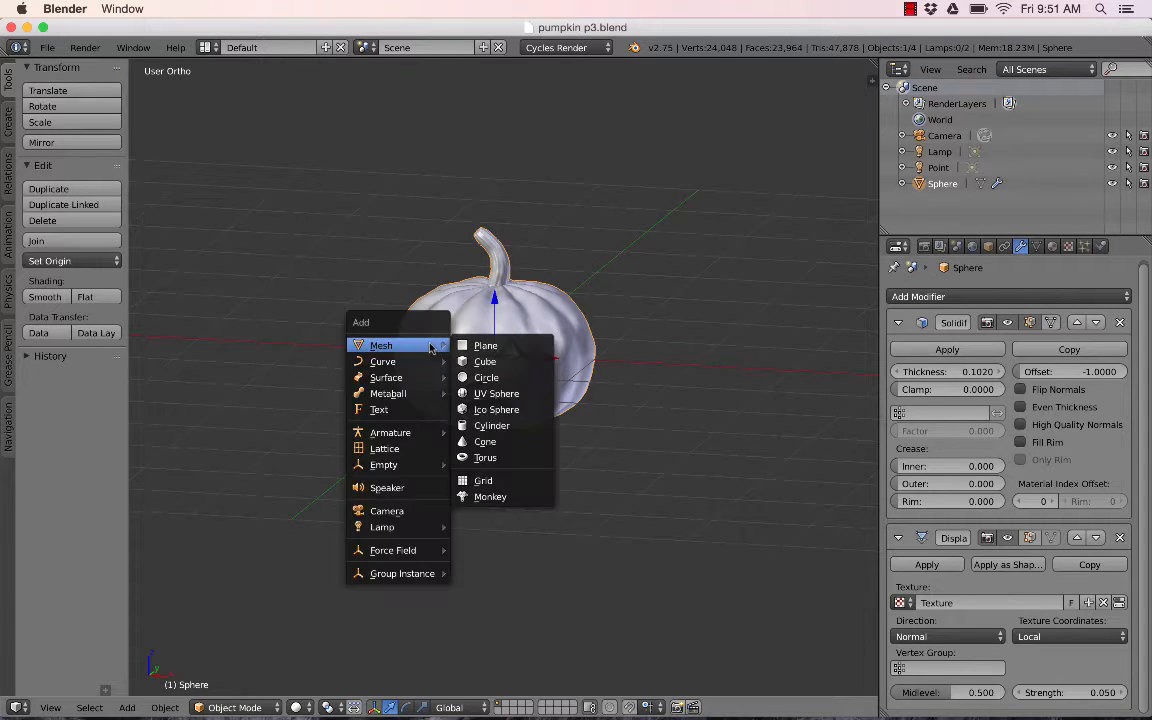
pyautogui.click(505, 343)
pyautogui.press('s')
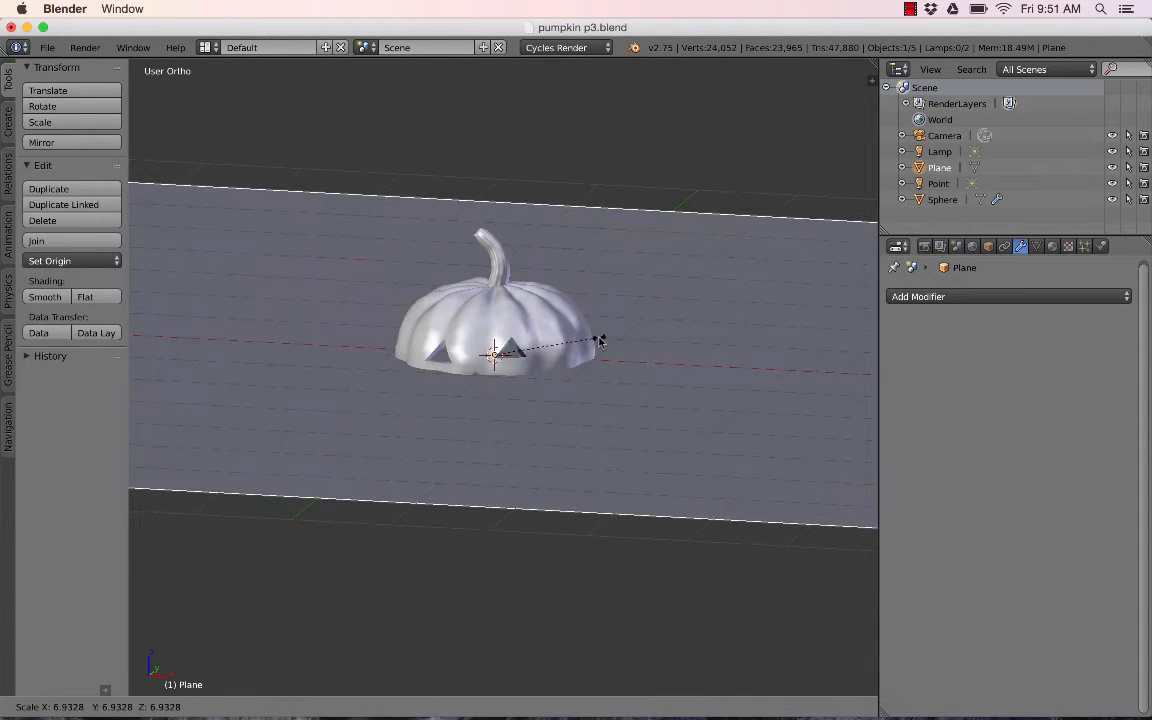
pyautogui.click(637, 338)
# - In front view, move the plane down along Z about 0.7 so it sits under the pumpkin
pyautogui.press('KP_1')
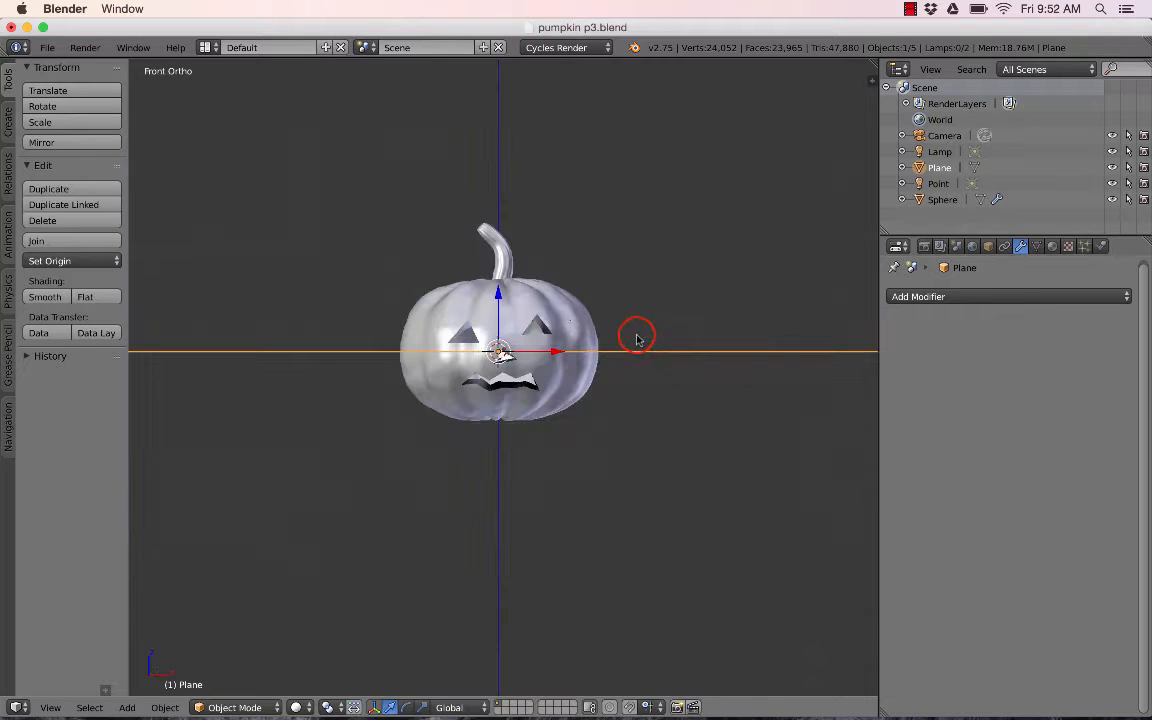
pyautogui.press('g')
pyautogui.press('z')
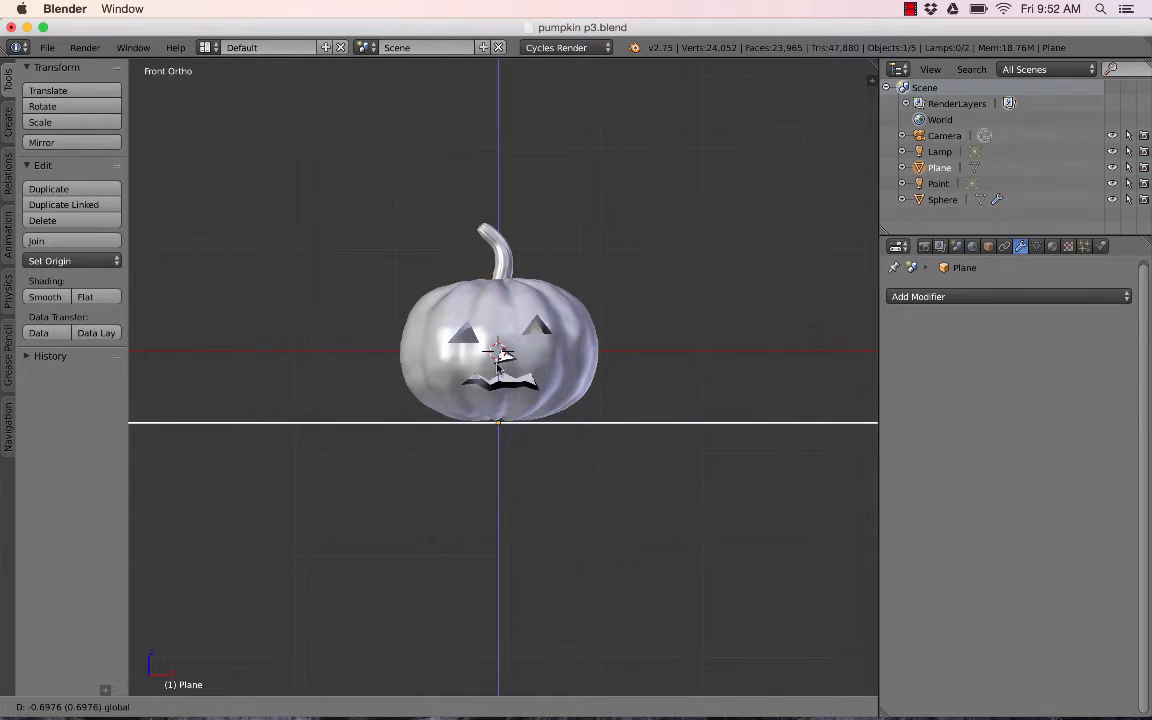
pyautogui.click(500, 357)
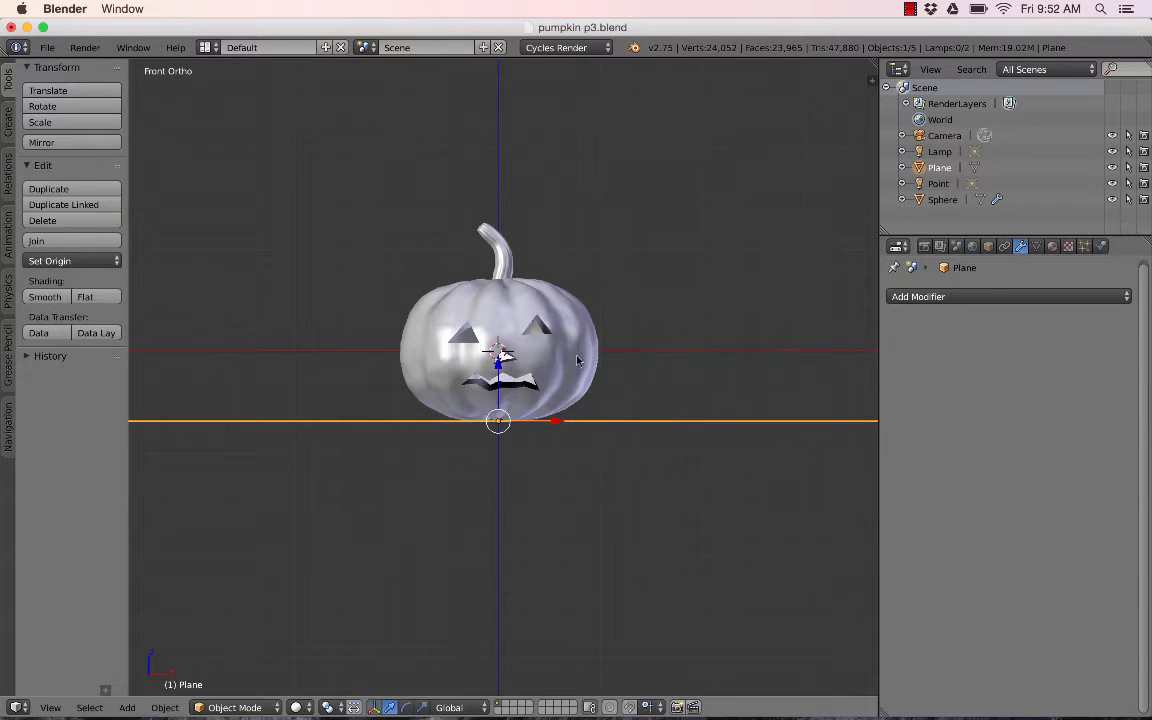
# - Create a new material for the plane
pyautogui.moveTo(647, 387); pyautogui.dragTo(649, 401, button='middle')
pyautogui.scroll(-5, 649, 401)
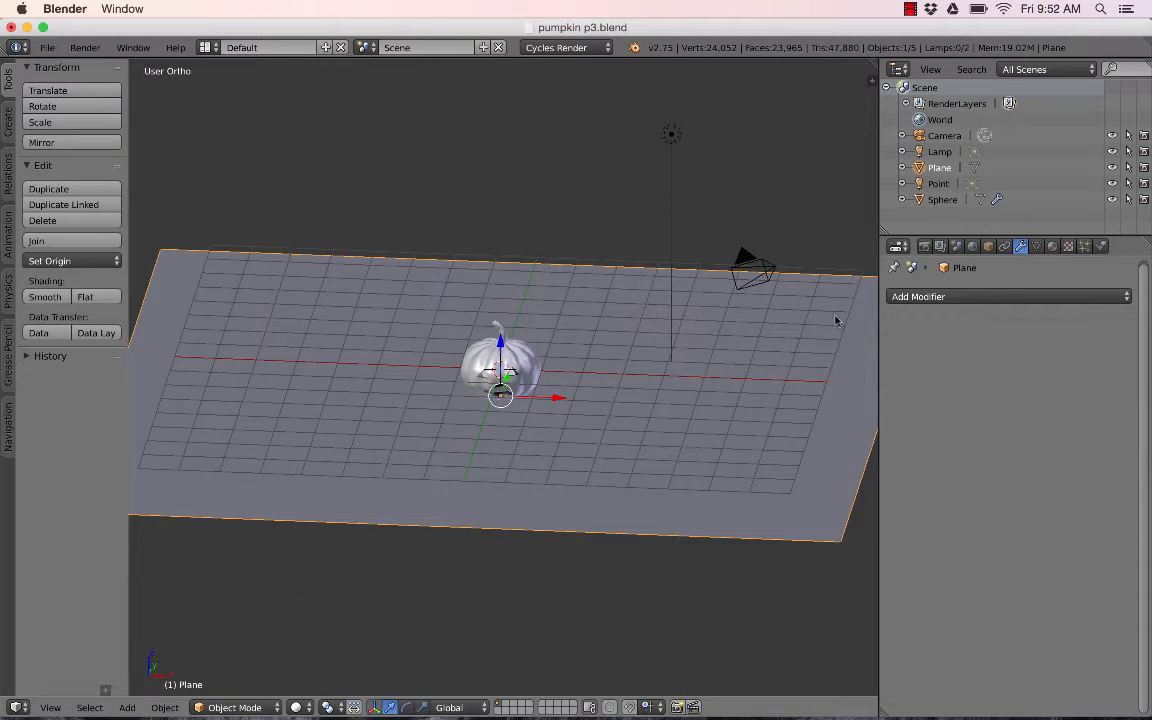
pyautogui.click(1053, 248)
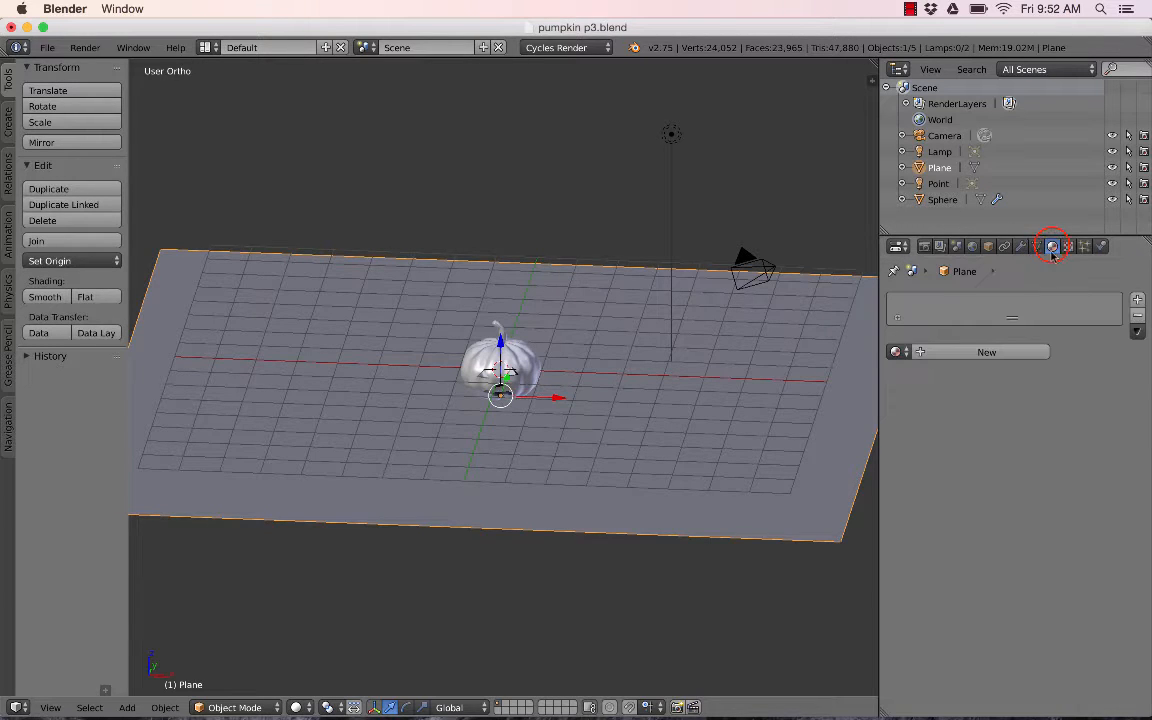
pyautogui.click(990, 353)
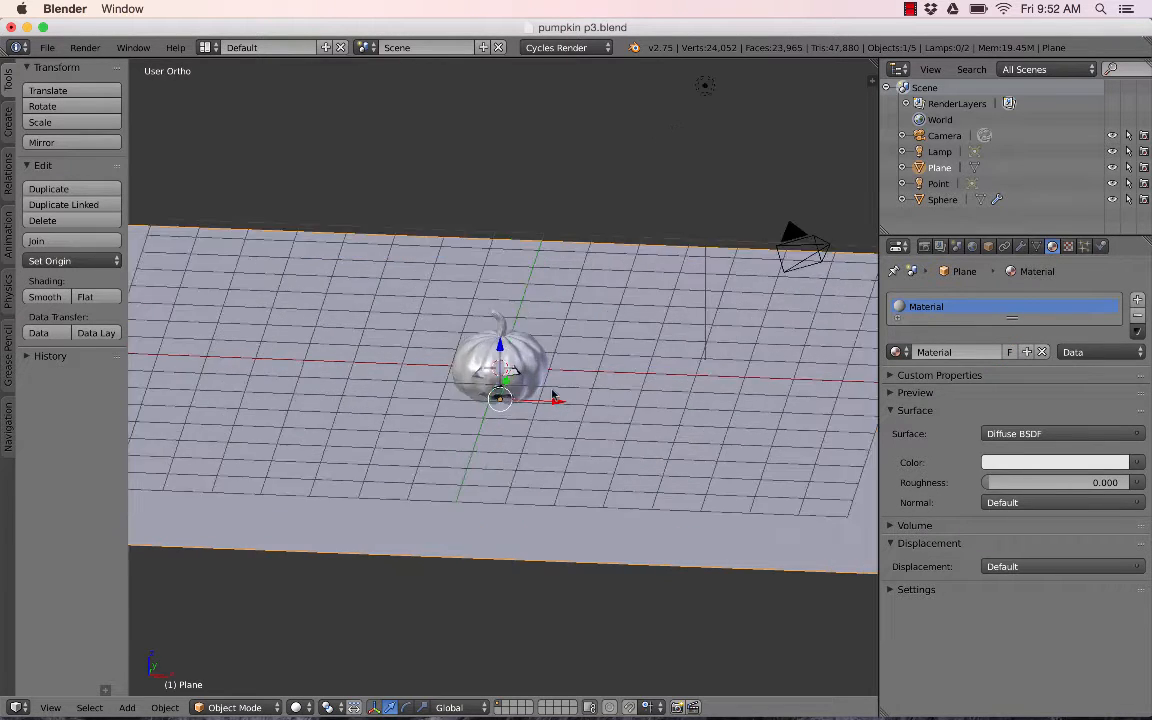
pyautogui.scroll(1, 576, 430)
pyautogui.scroll(-2, 568, 342)
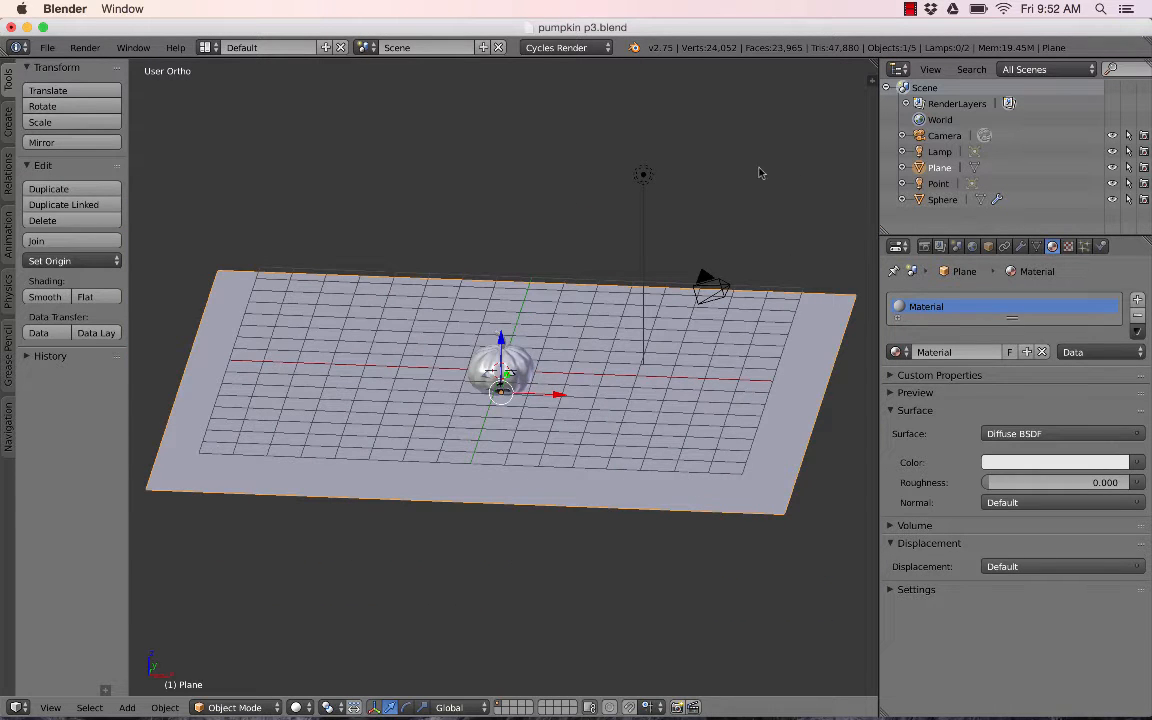
pyautogui.moveTo(868, 66); pyautogui.dragTo(470, 68)
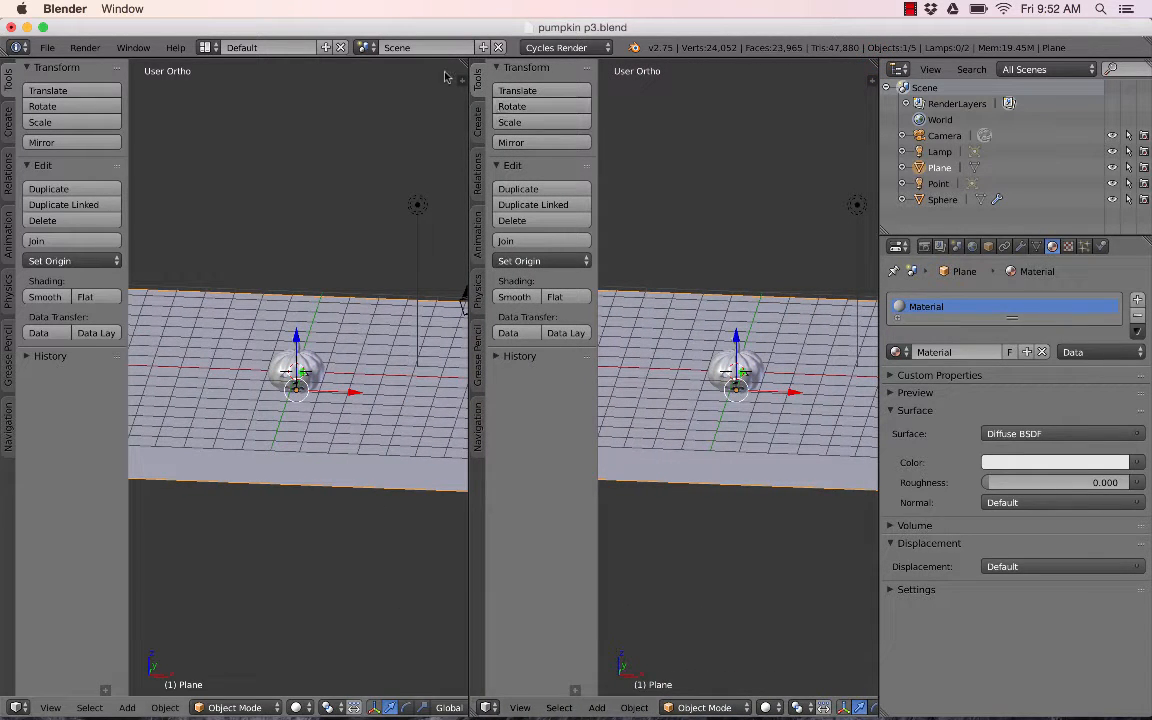
pyautogui.moveTo(462, 64); pyautogui.dragTo(586, 80)
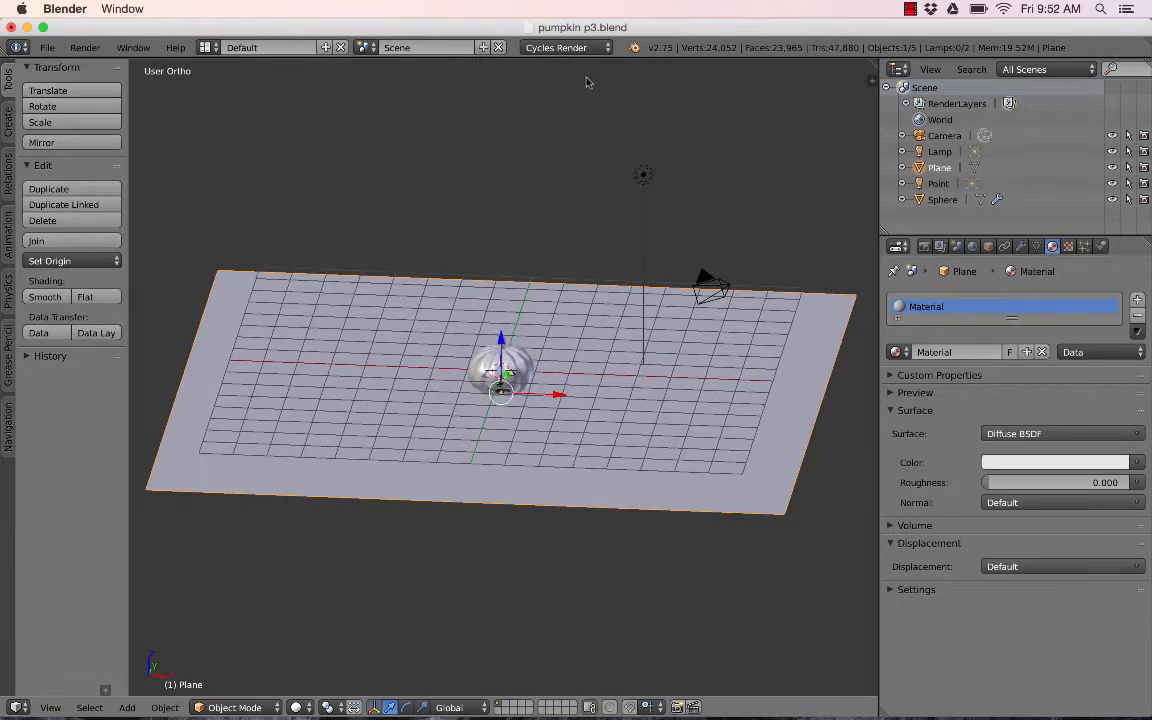
# - Split the viewport into three areas and switch the top-left area to the Node Editor
pyautogui.moveTo(872, 62); pyautogui.dragTo(836, 388)
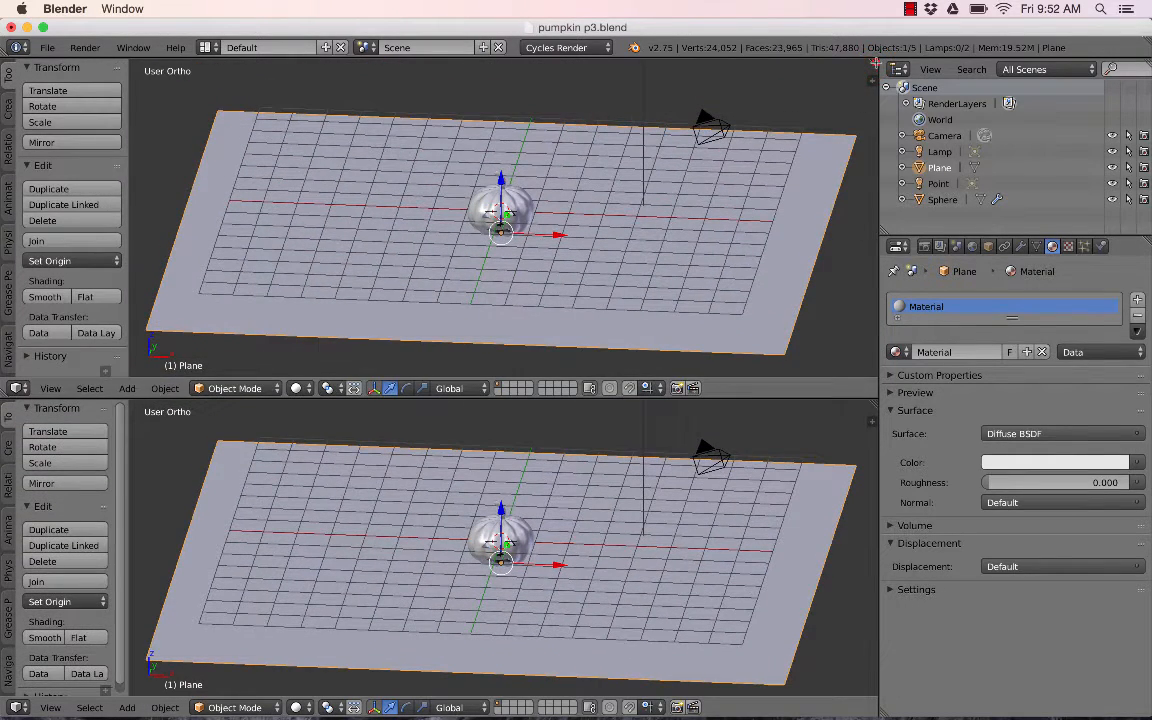
pyautogui.moveTo(872, 62); pyautogui.dragTo(456, 73)
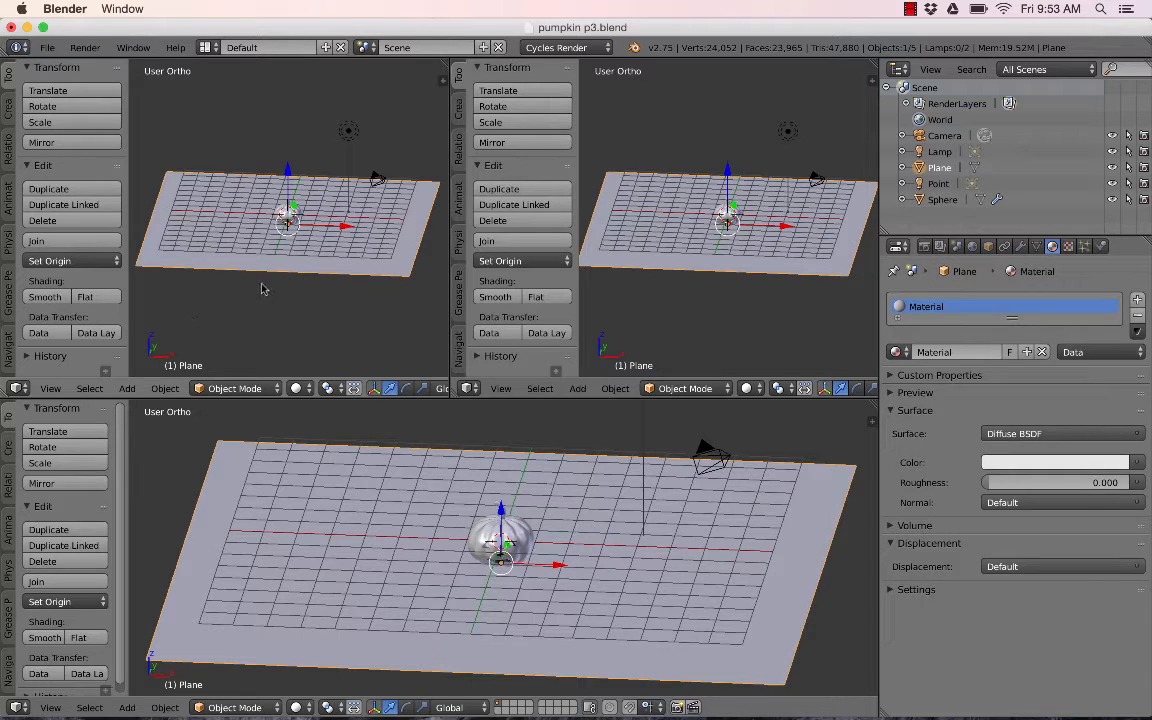
pyautogui.click(22, 388)
pyautogui.click(80, 188)
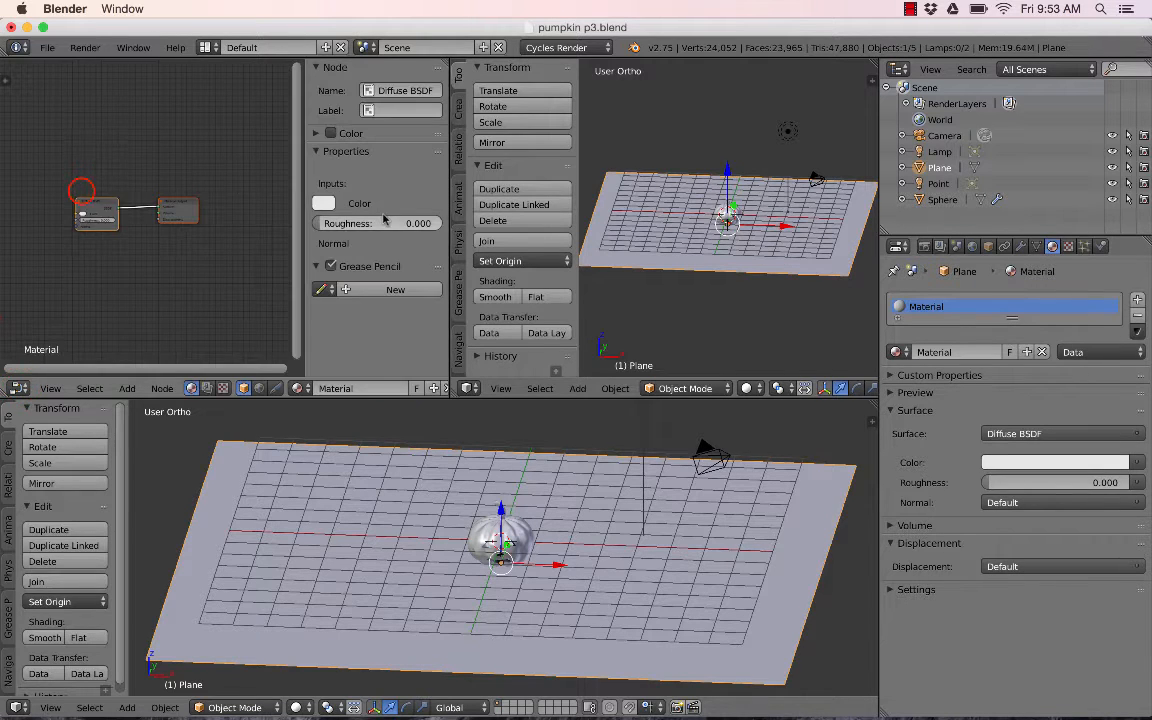
pyautogui.moveTo(304, 140); pyautogui.dragTo(436, 152)
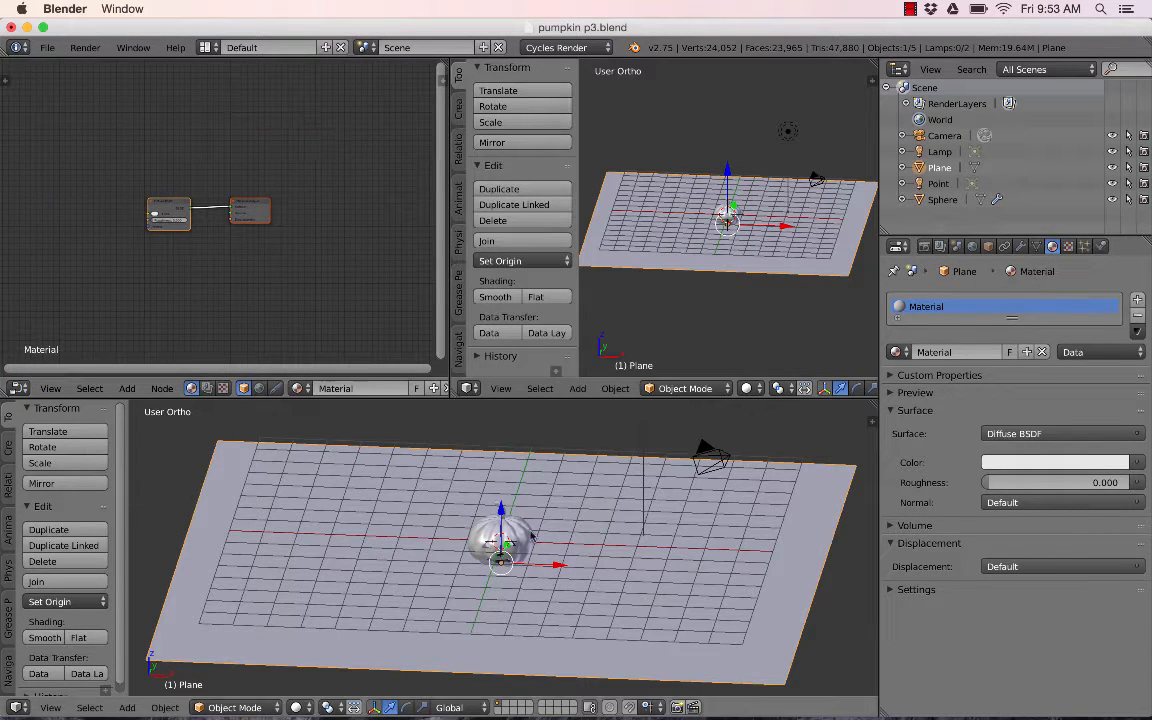
# - Set the bottom viewport's shading to Rendered and preview the pumpkin scene
pyautogui.click(302, 707)
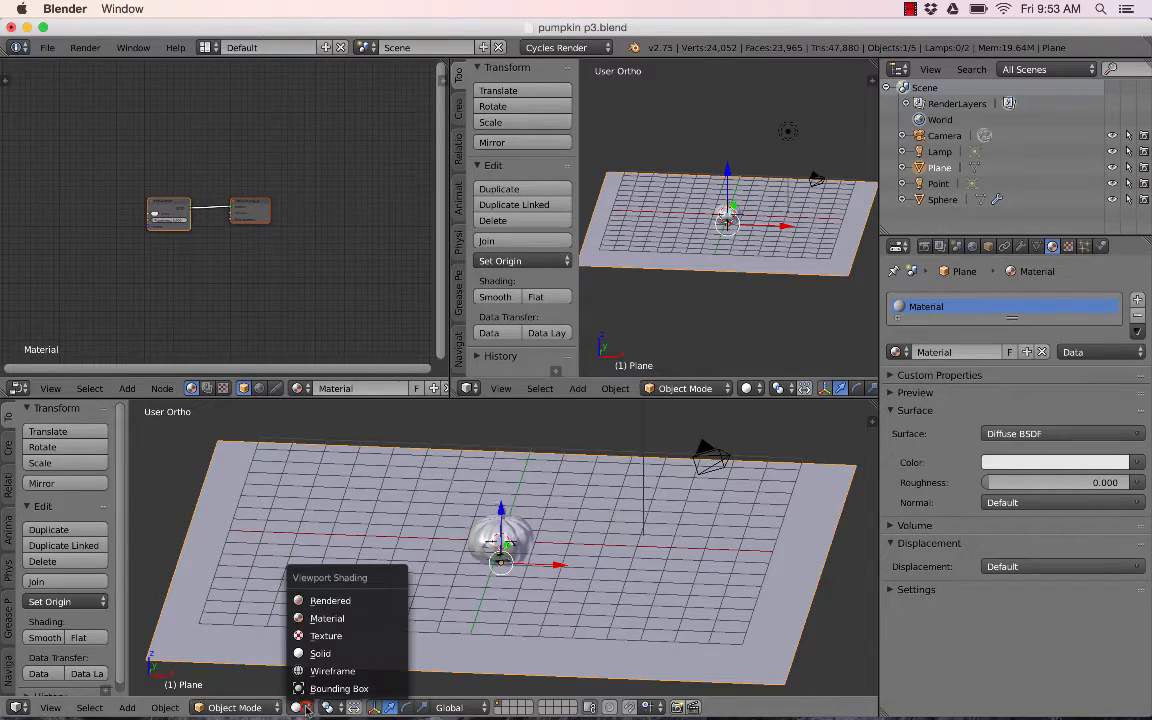
pyautogui.click(334, 594)
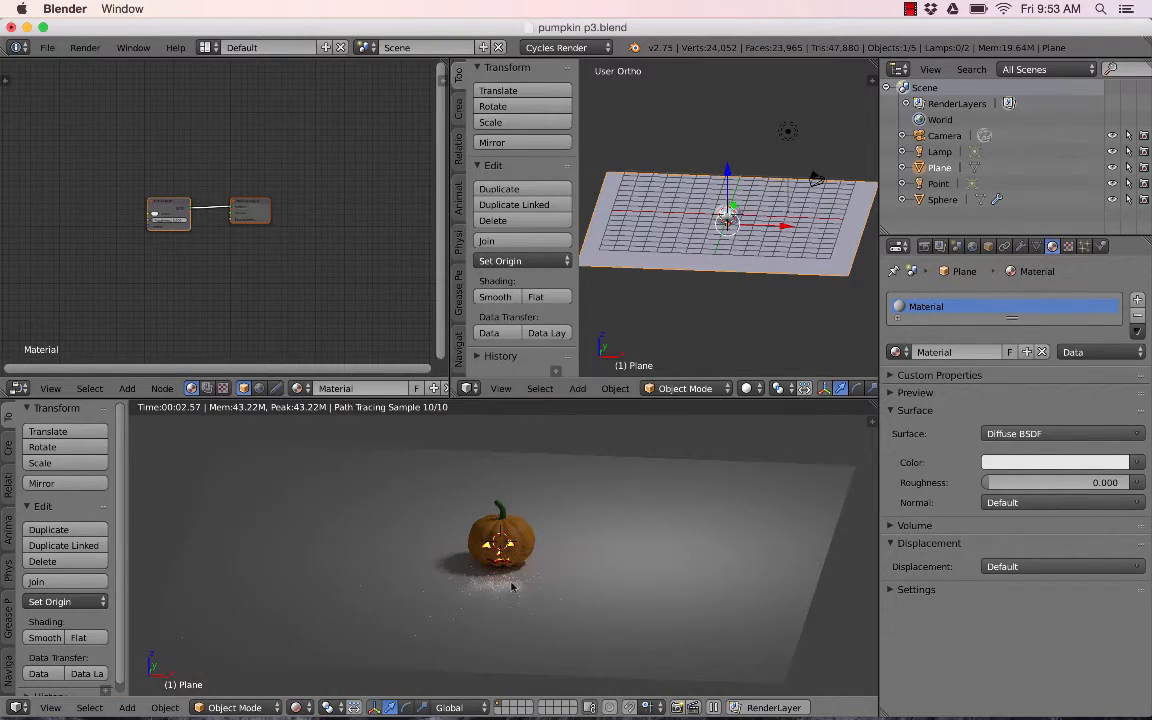
pyautogui.scroll(2, 525, 550)
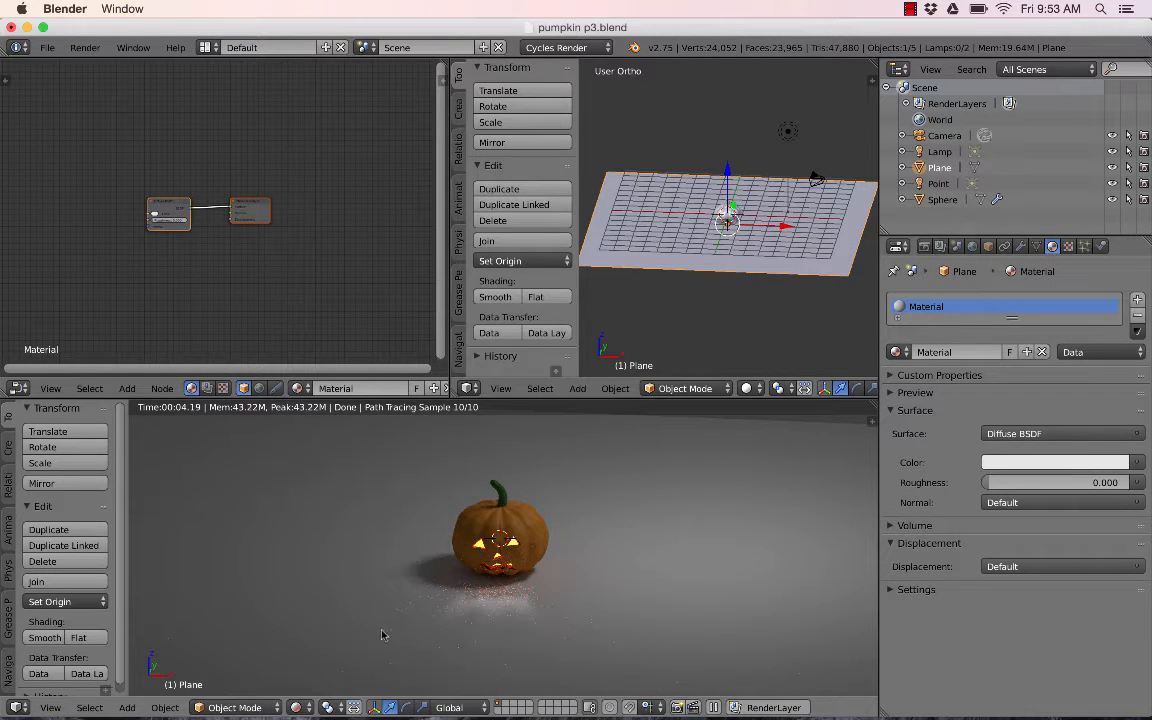
pyautogui.scroll(2, 503, 573)
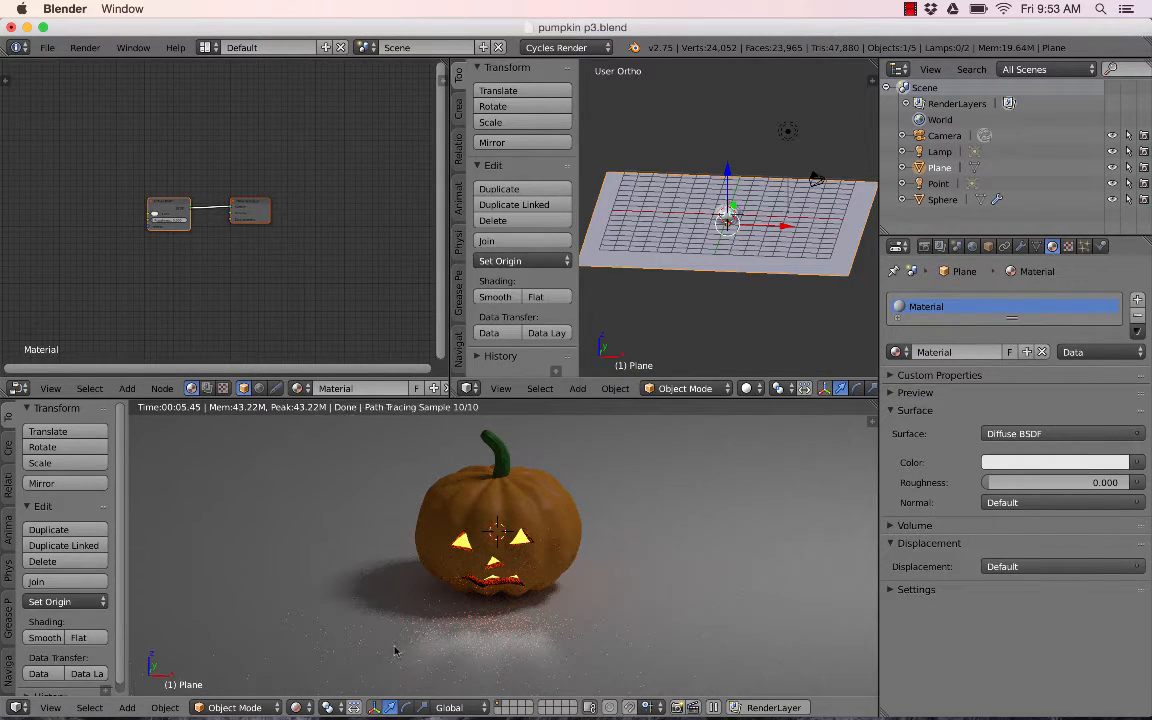
pyautogui.scroll(-2, 417, 632)
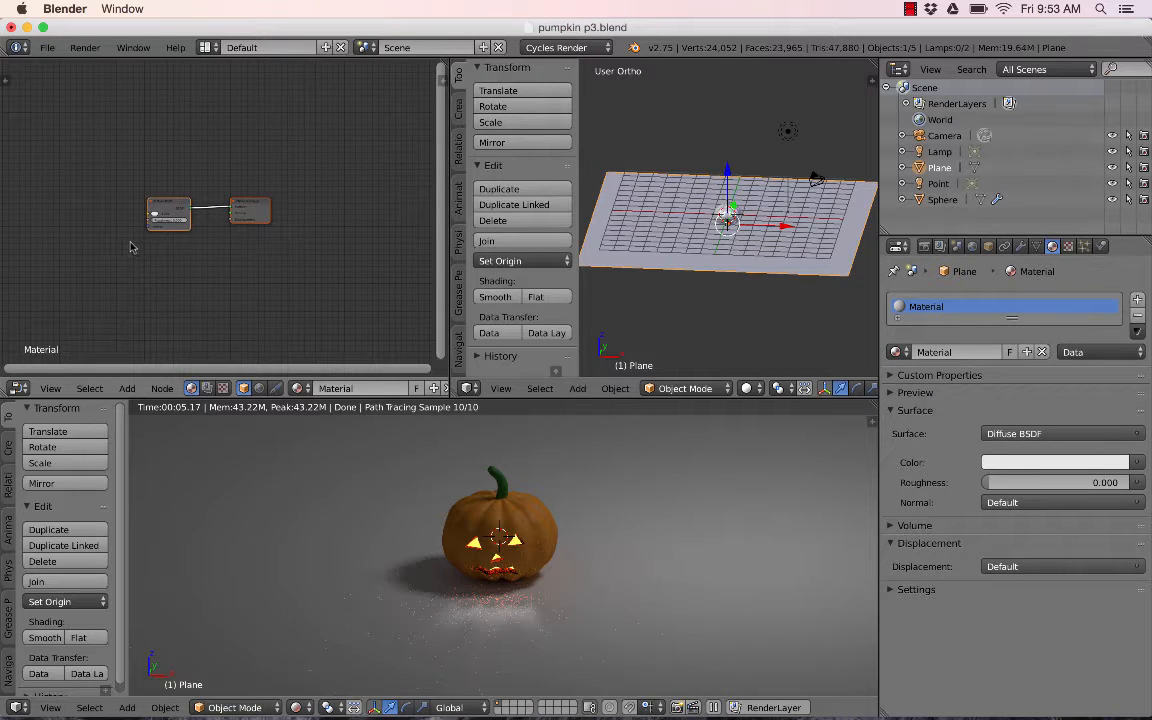
pyautogui.scroll(2, 130, 247)
# - Add an Image Texture node to the plane's material, placed left of the Diffuse BSDF node
pyautogui.moveTo(93, 254); pyautogui.dragTo(229, 232, button='middle')
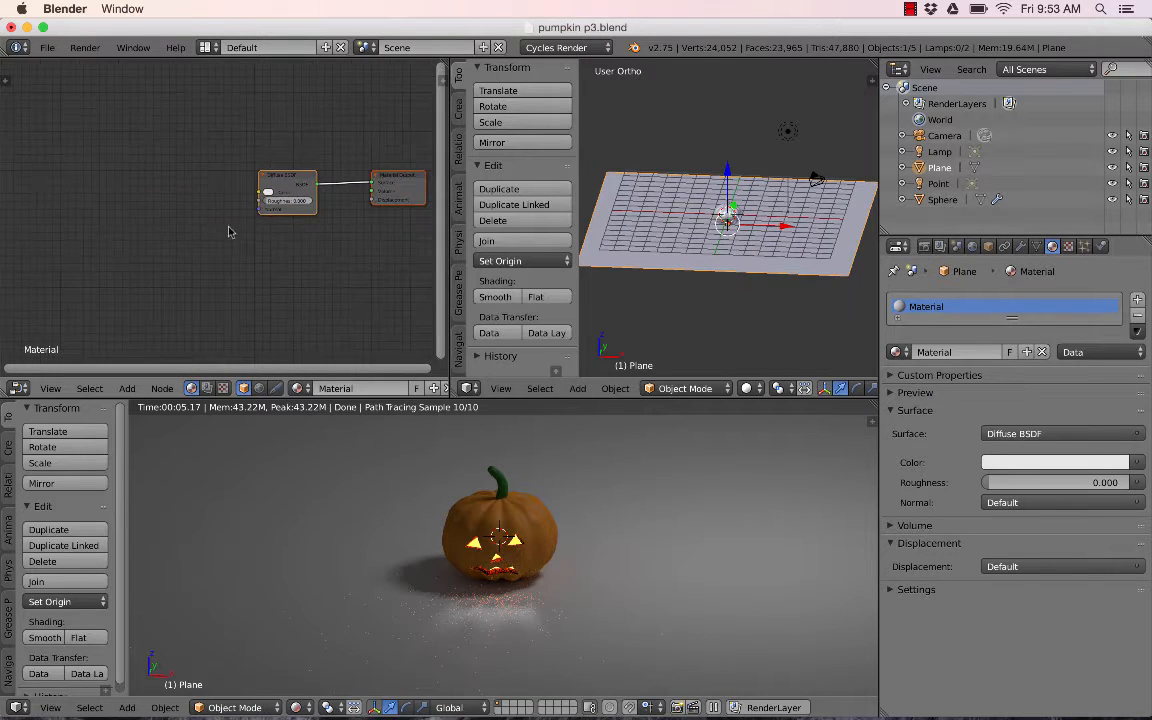
pyautogui.click(127, 388)
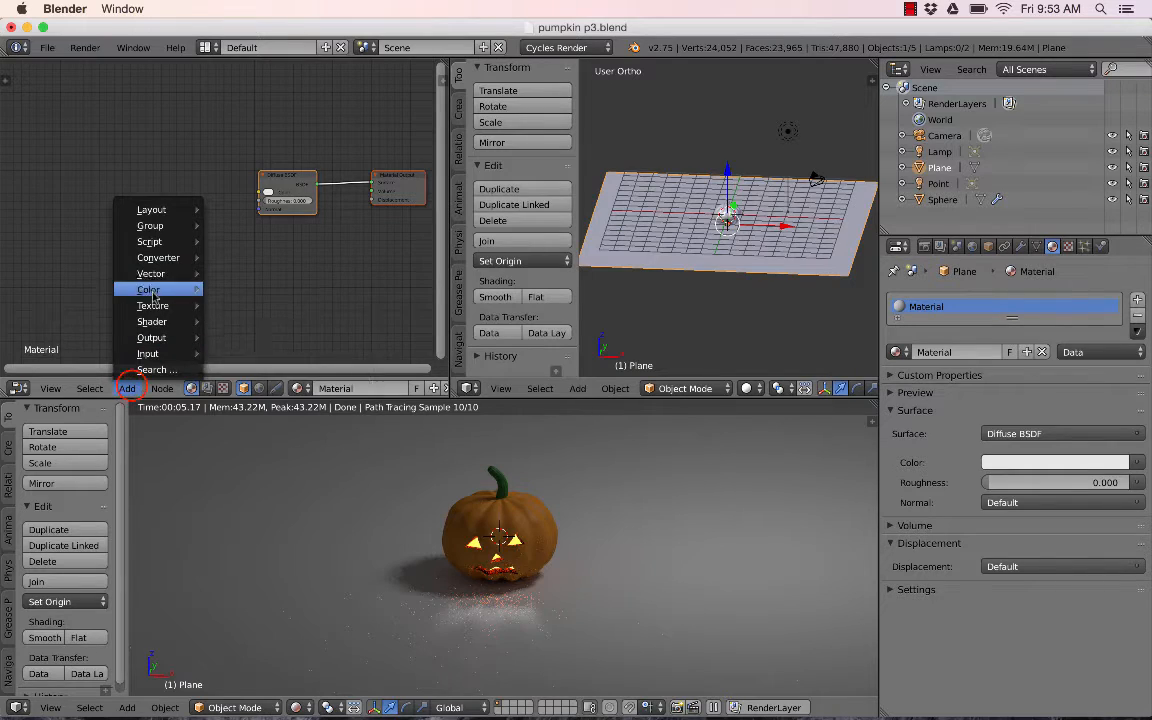
pyautogui.moveTo(160, 305)
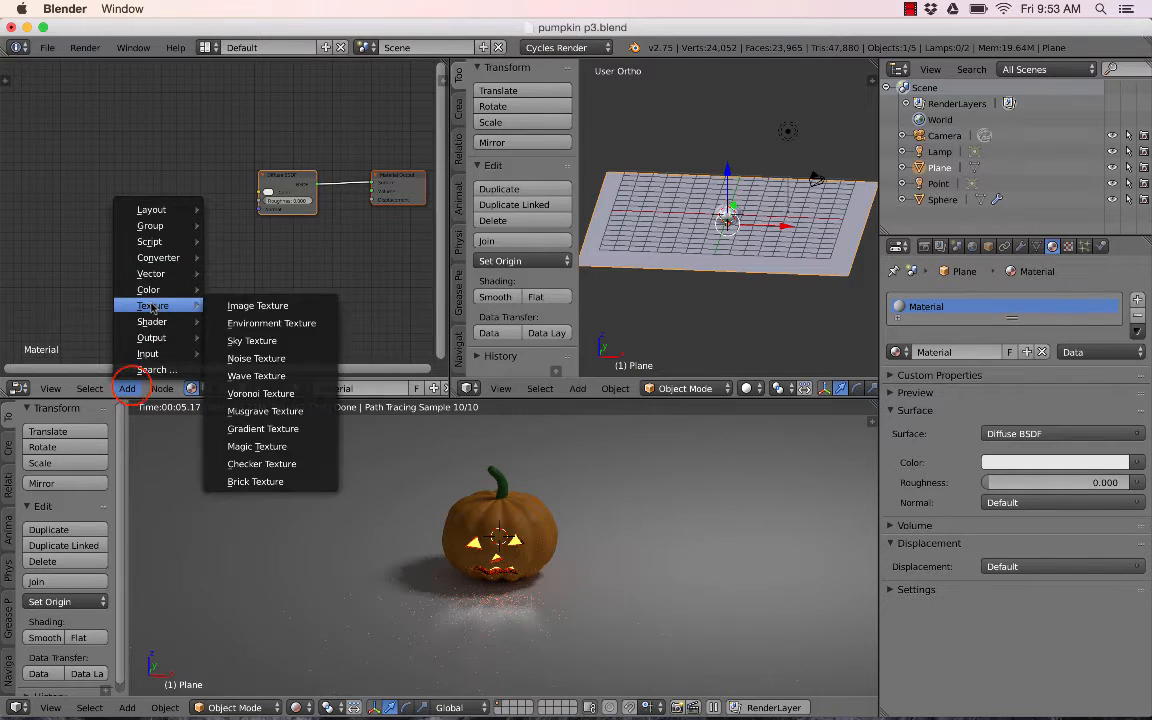
pyautogui.click(258, 306)
pyautogui.click(154, 146)
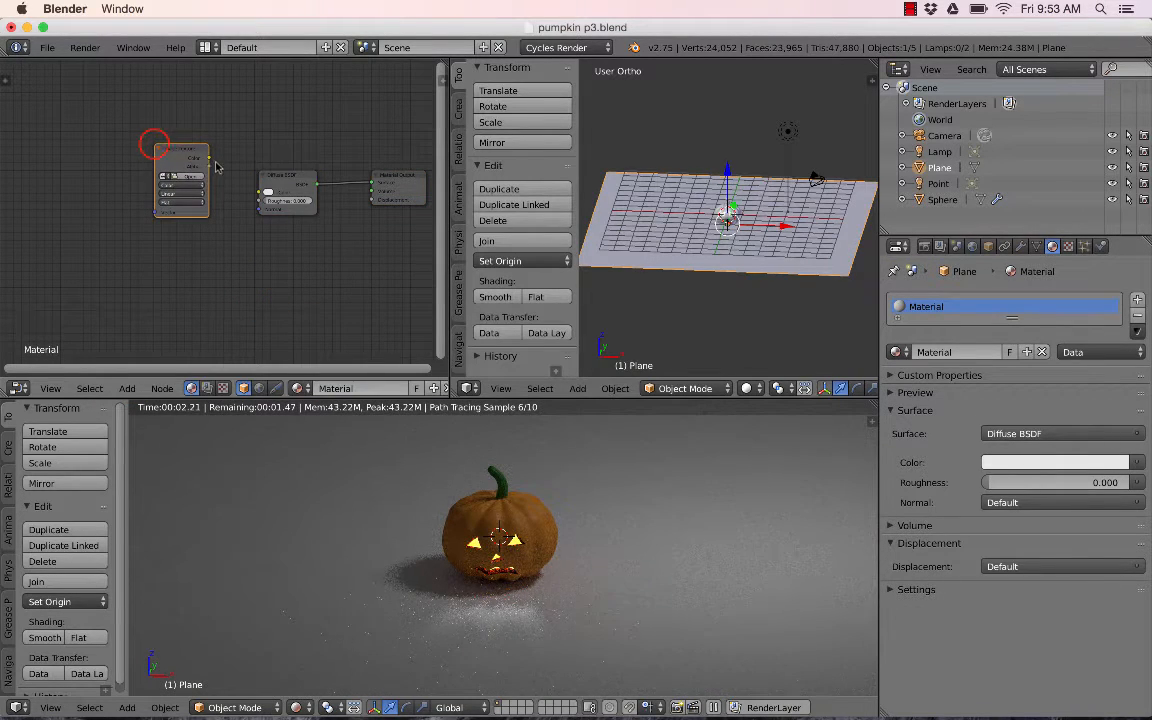
pyautogui.scroll(2, 183, 162)
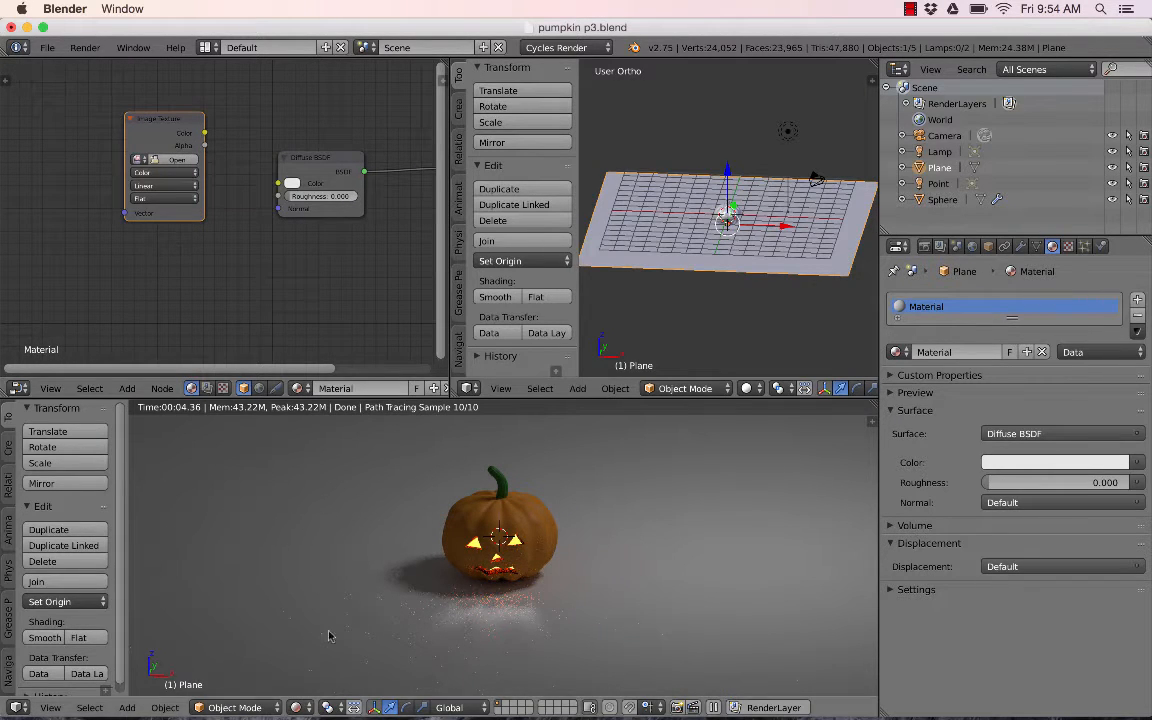
# - Switch to Chrome and open the Wood texture category on textures.com
pyautogui.moveTo(312, 712)
pyautogui.click(281, 700)
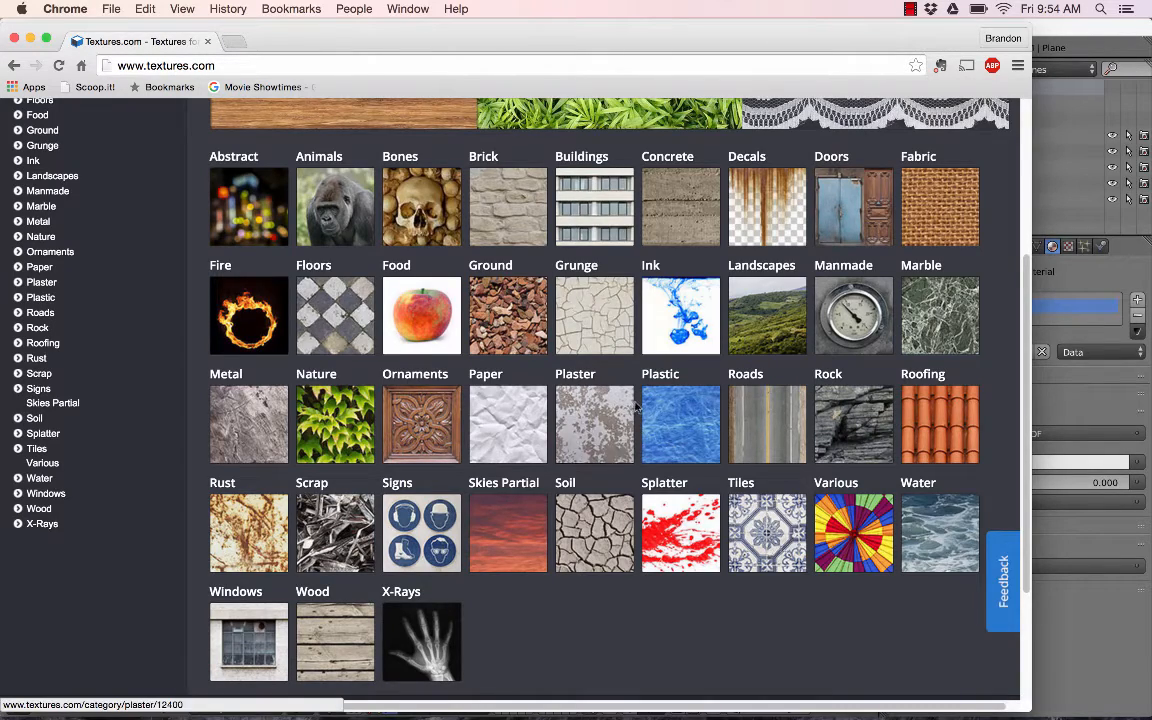
pyautogui.scroll(5, 637, 407)
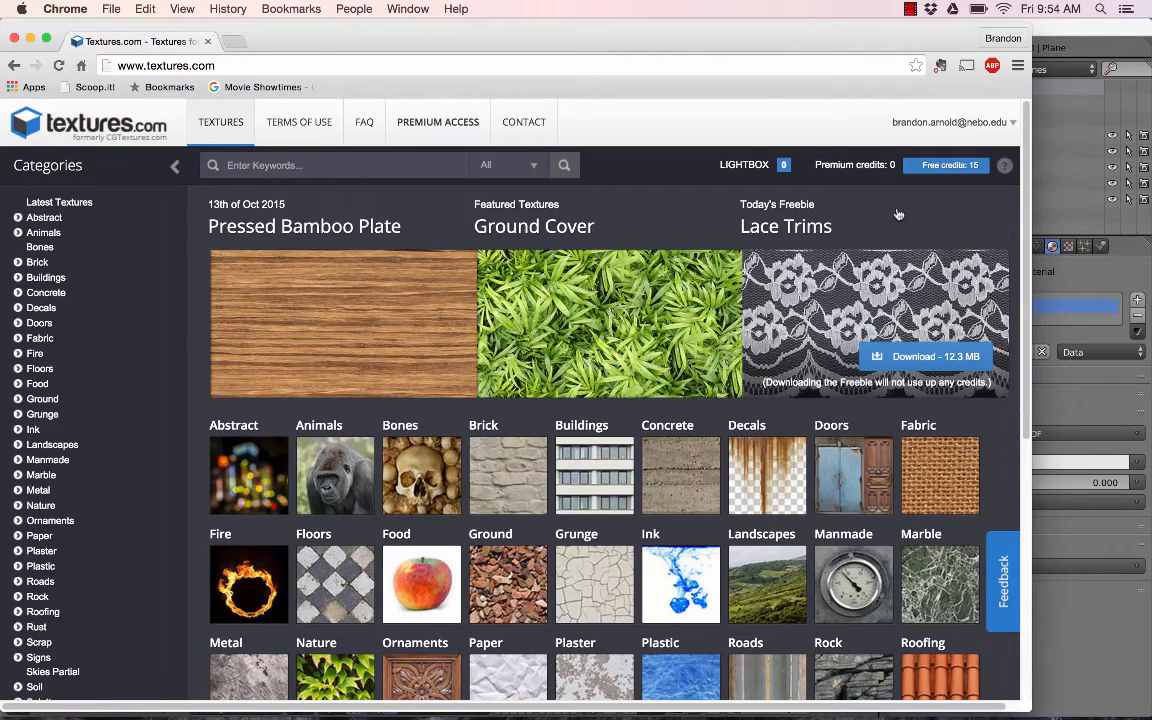
pyautogui.scroll(-5, 898, 214)
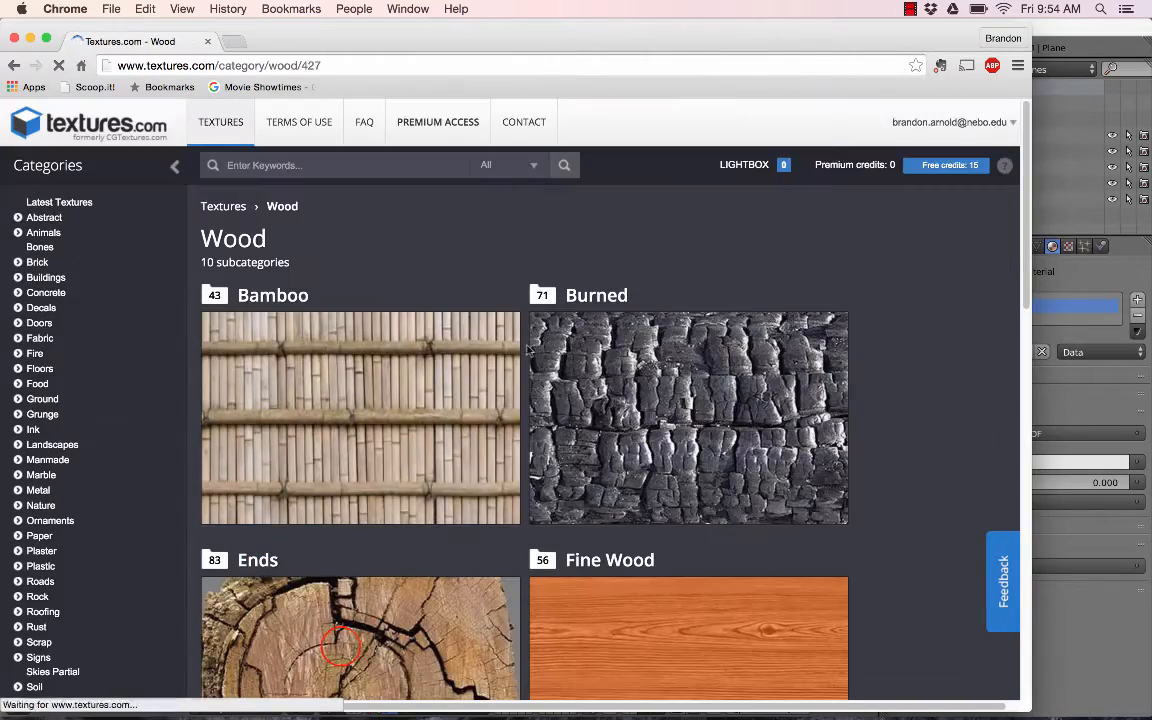
pyautogui.scroll(-8, 537, 347)
pyautogui.scroll(-5, 537, 347)
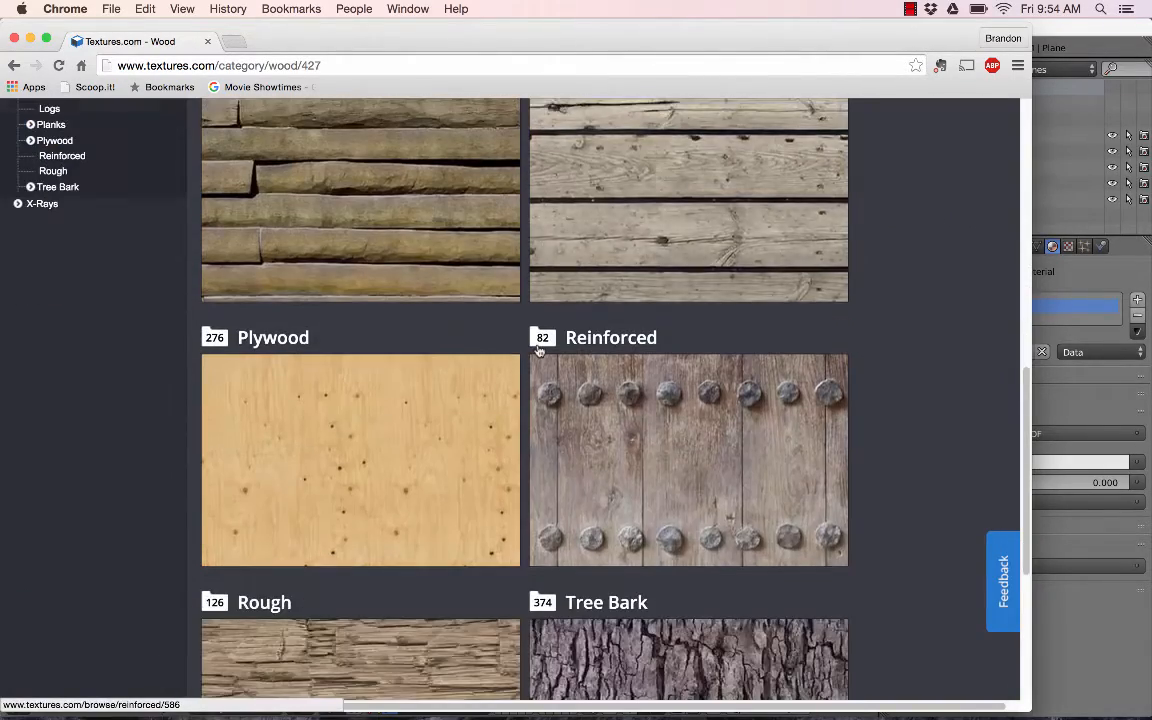
# - Browse into Planks, then Floors, and open the WoodPlanksFloors0011 texture page
pyautogui.scroll(1, 612, 226)
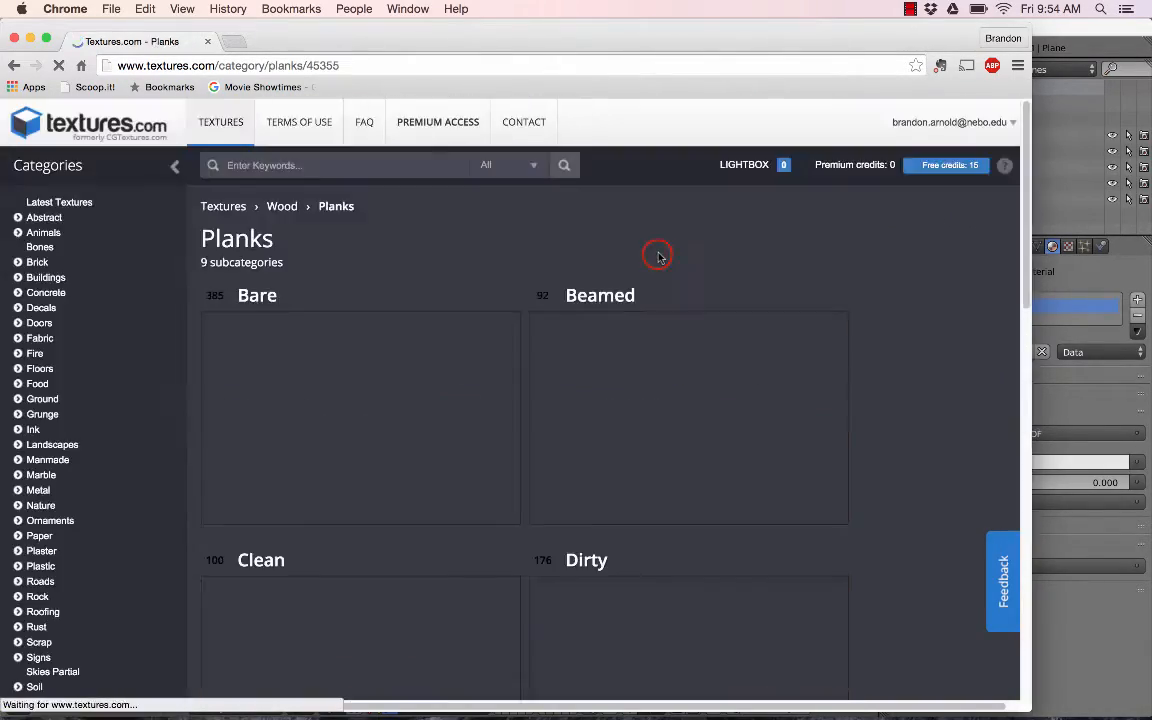
pyautogui.scroll(-1, 517, 265)
pyautogui.scroll(-2, 517, 265)
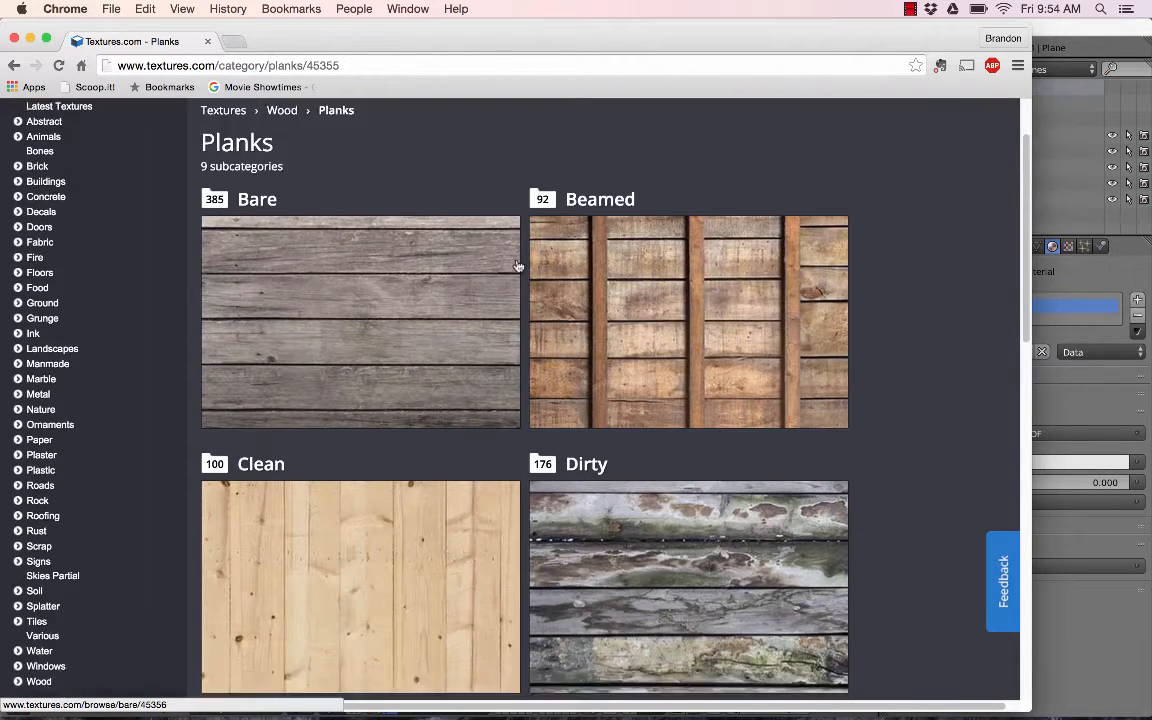
pyautogui.scroll(-5, 480, 272)
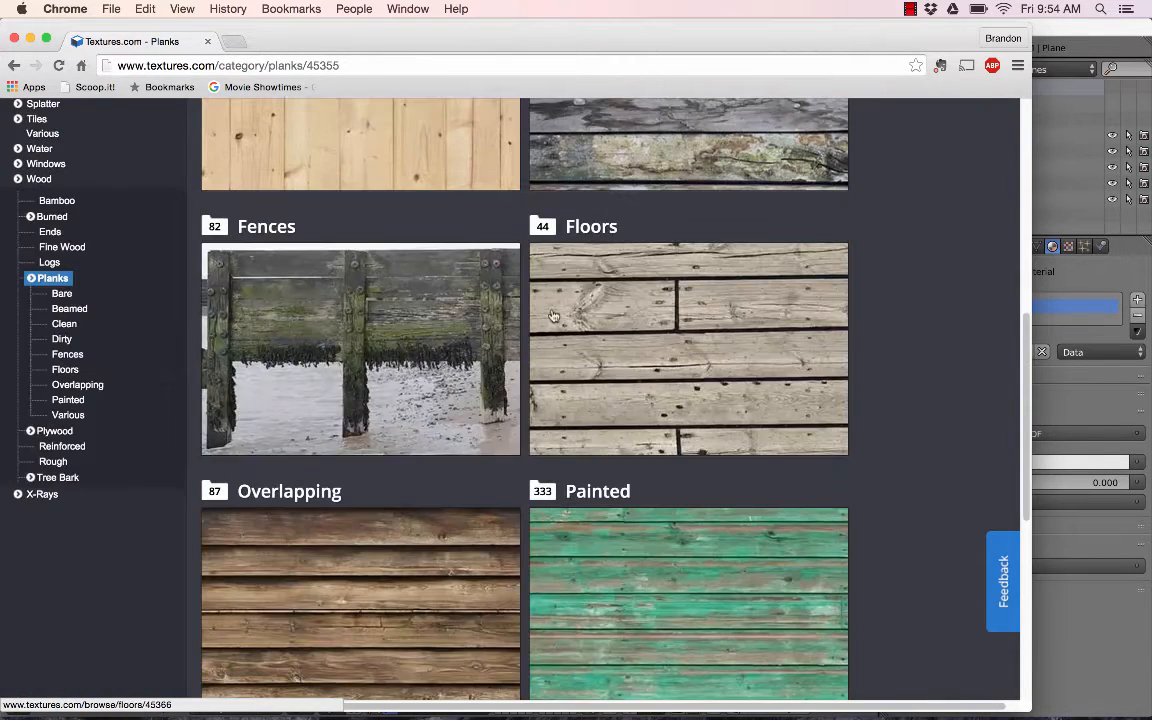
pyautogui.click(608, 312)
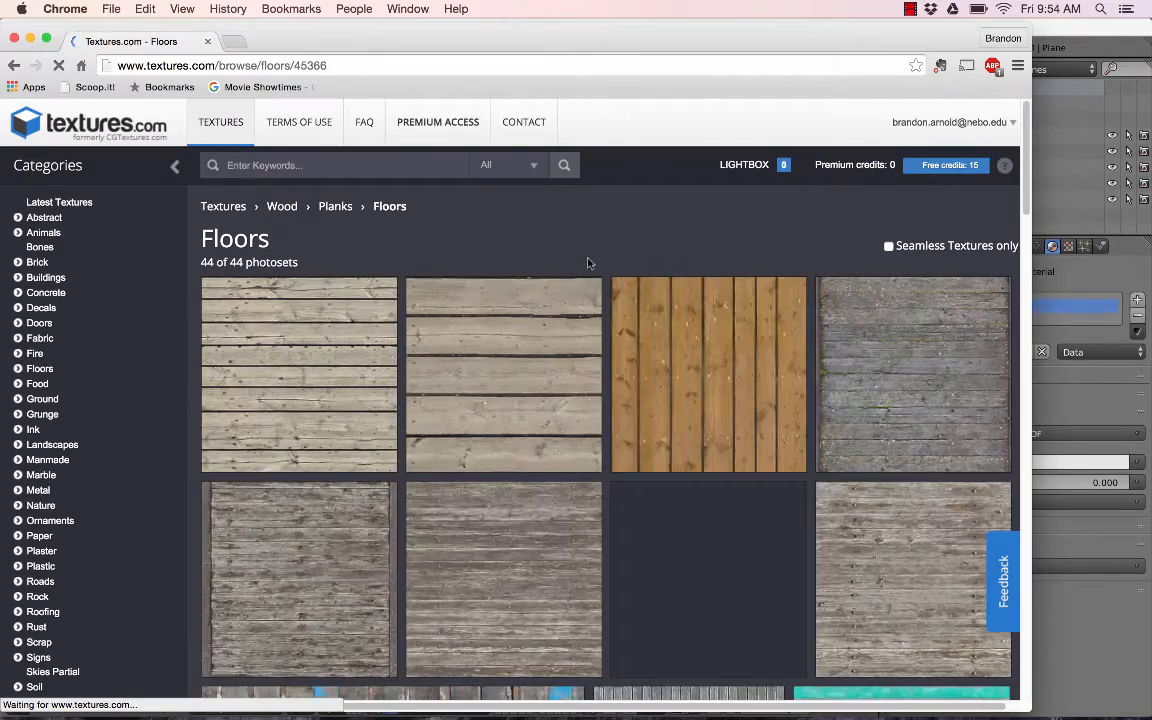
pyautogui.scroll(-5, 589, 262)
pyautogui.scroll(4, 589, 265)
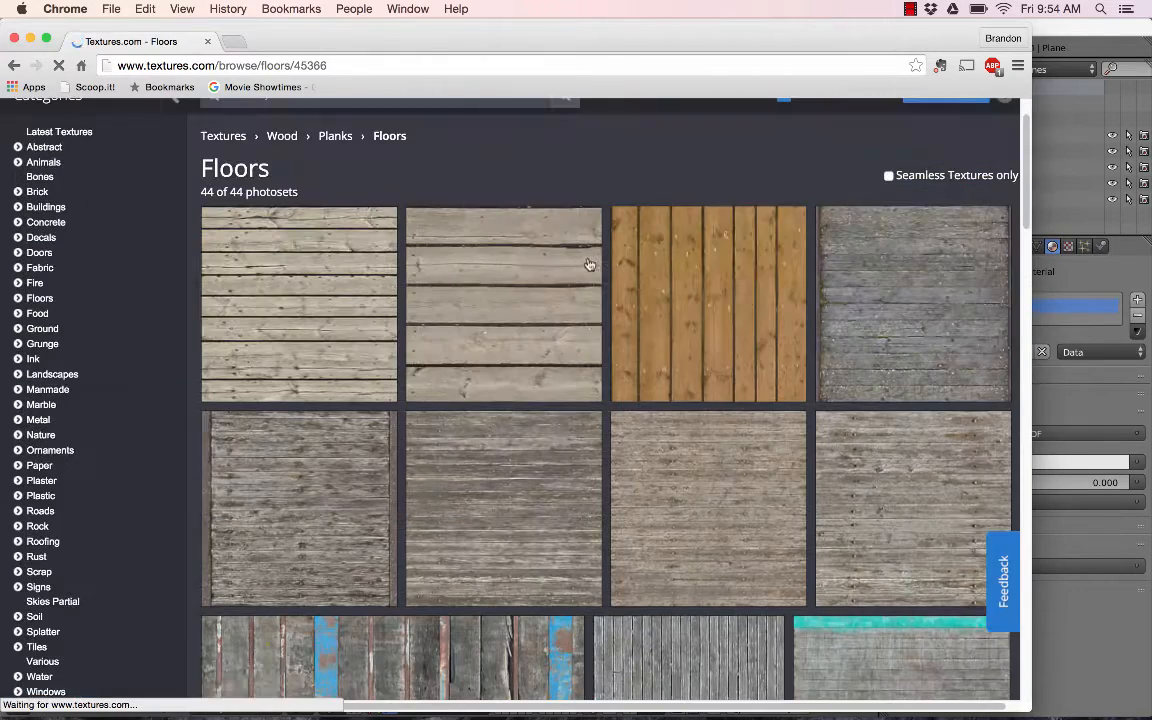
pyautogui.click(329, 292)
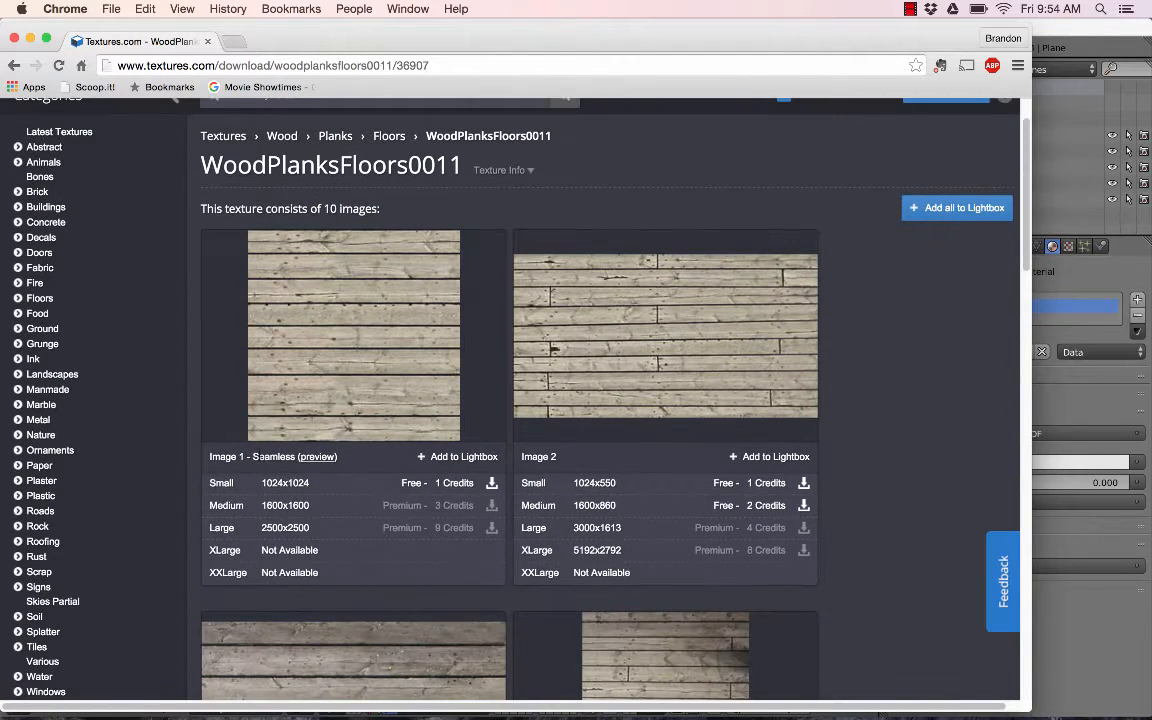
# - Download the free Small 1024x1024 version of the seamless Image 1 and show the downloaded file in Finder
pyautogui.click(455, 484)
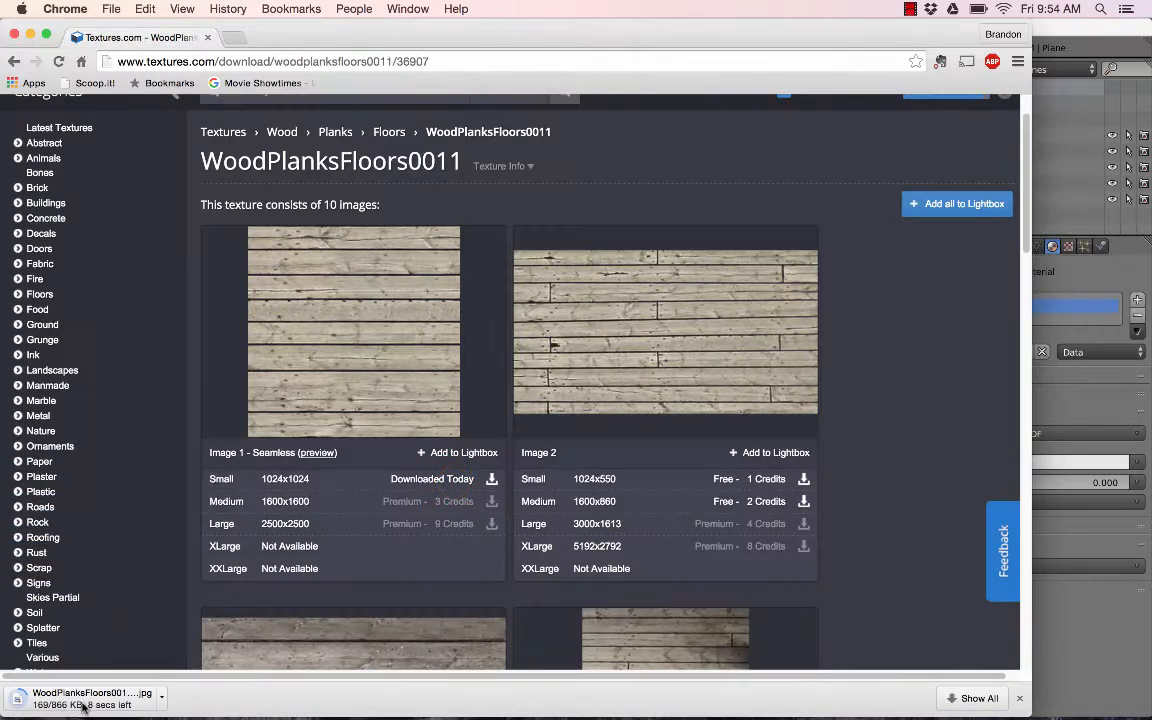
pyautogui.click(161, 698)
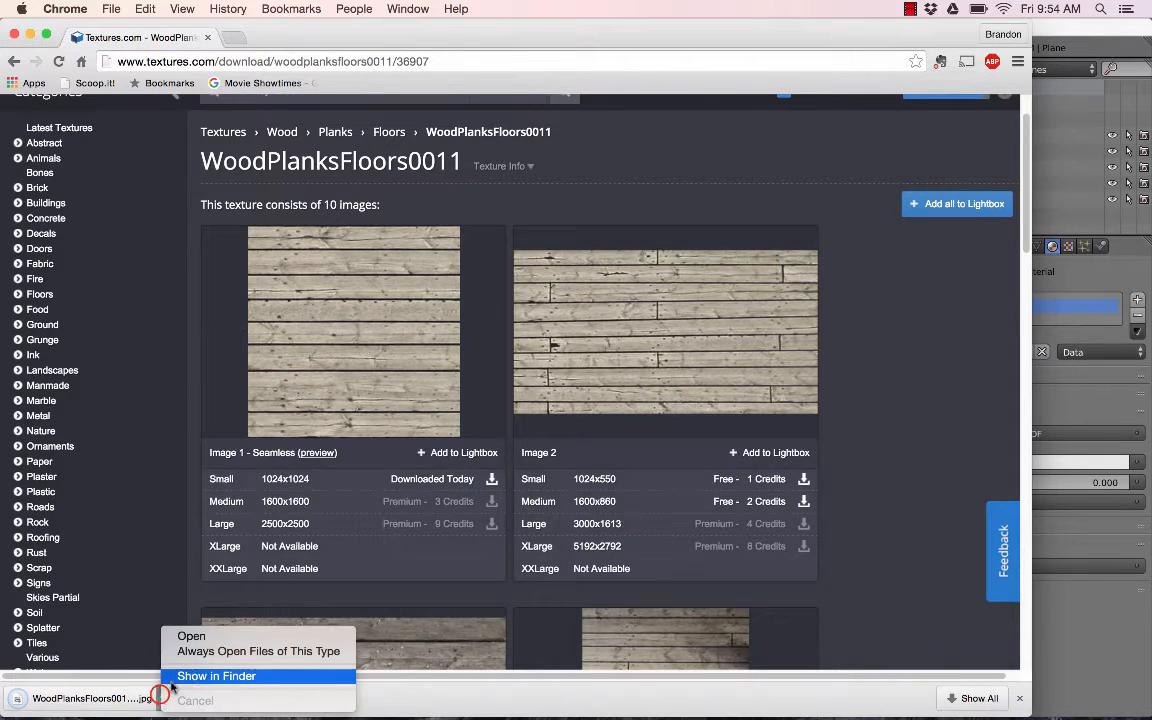
pyautogui.click(192, 672)
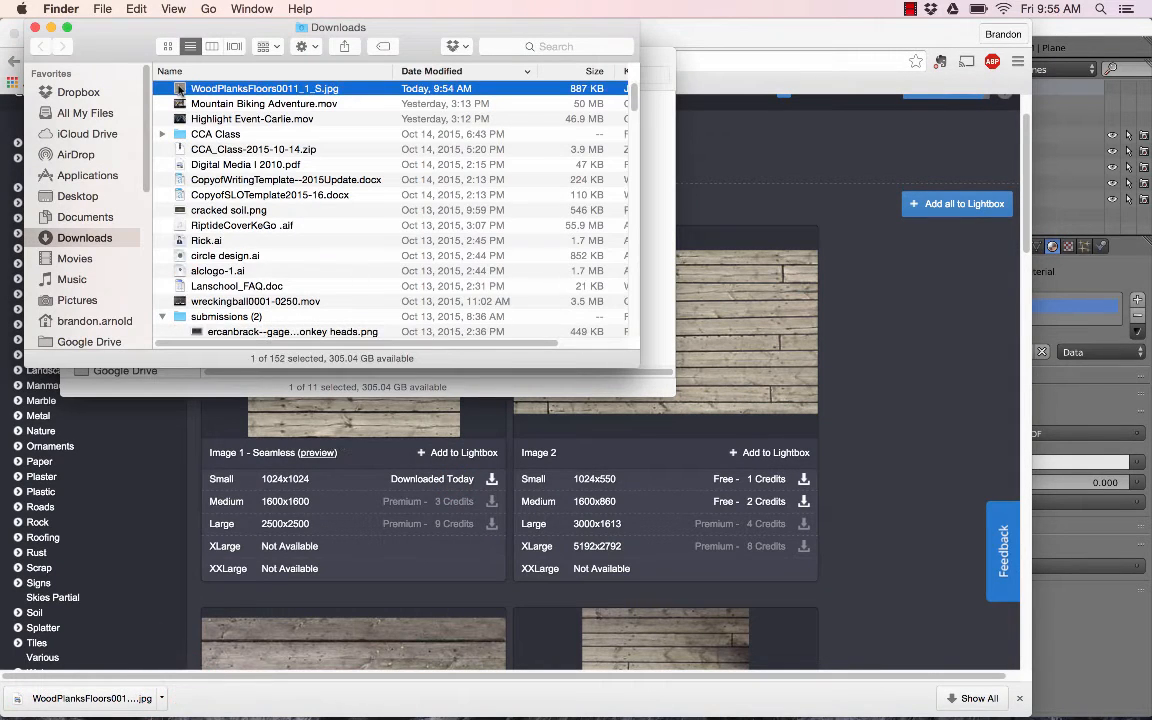
# - Move WoodPlanksFloors0011_1_S.jpg from Downloads to the Desktop and close the Finder windows
pyautogui.moveTo(180, 90); pyautogui.dragTo(75, 196)
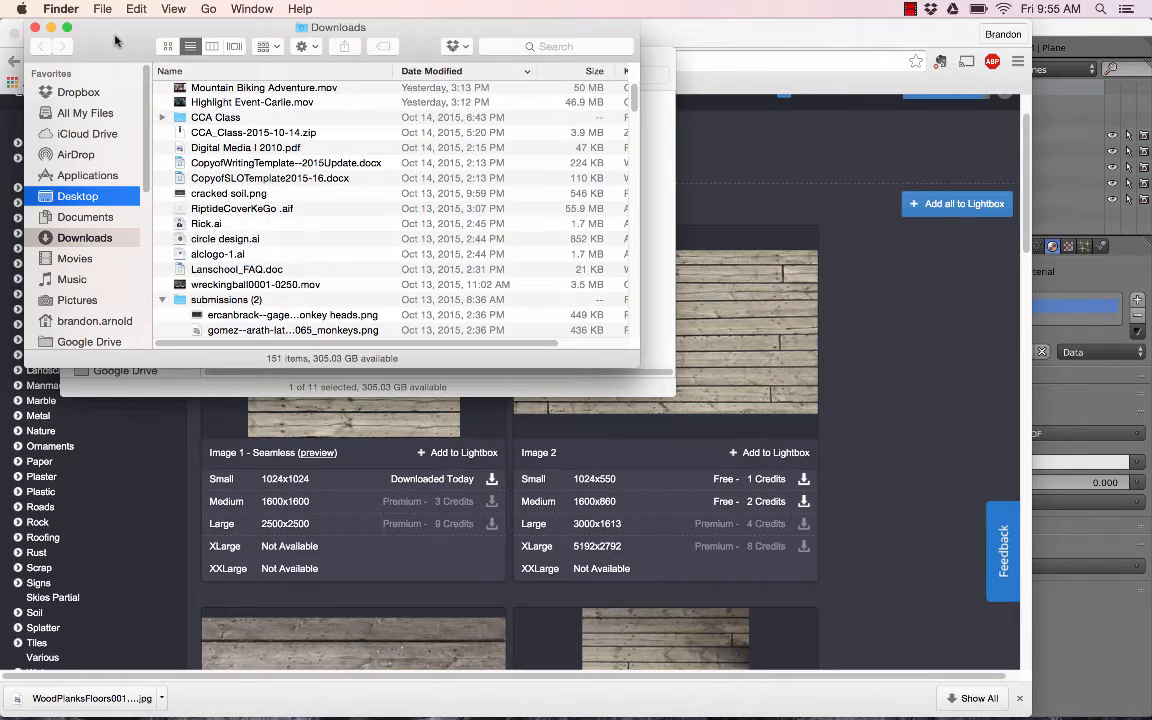
pyautogui.moveTo(115, 40); pyautogui.dragTo(209, 78)
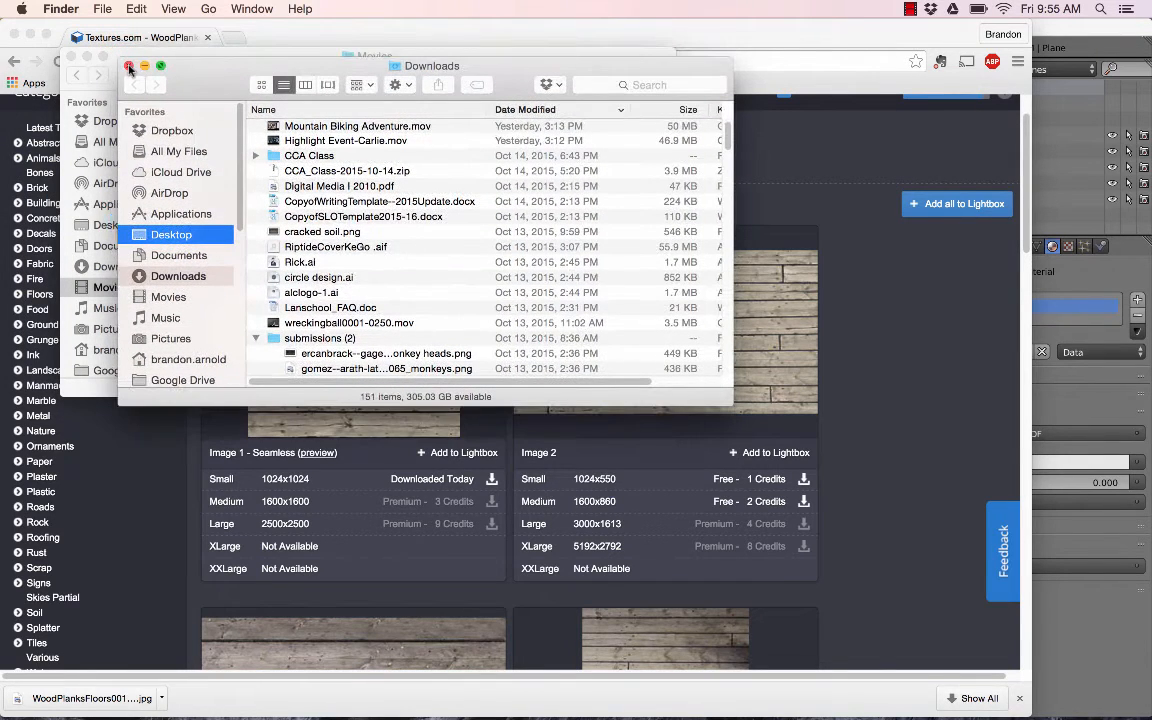
pyautogui.click(130, 68)
pyautogui.click(73, 57)
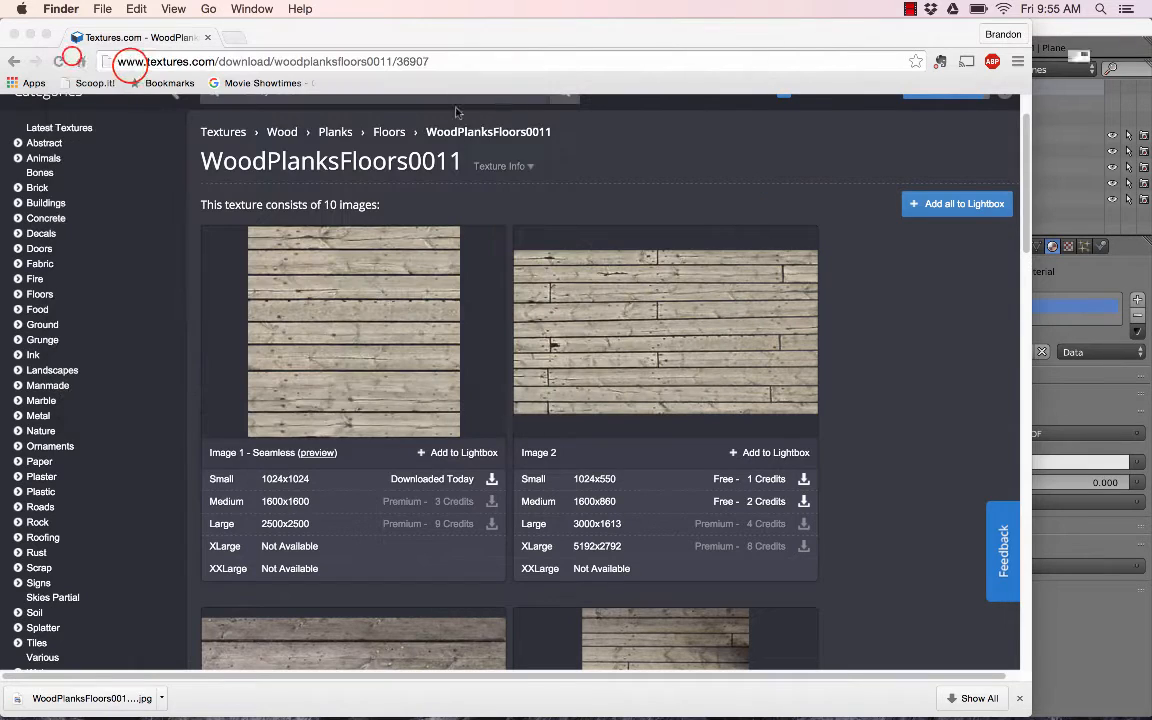
# - Switch to Blender and open WoodPlanksFloors0011_1_S.jpg from the Desktop in the Image Texture node
pyautogui.click(1087, 618)
pyautogui.click(177, 162)
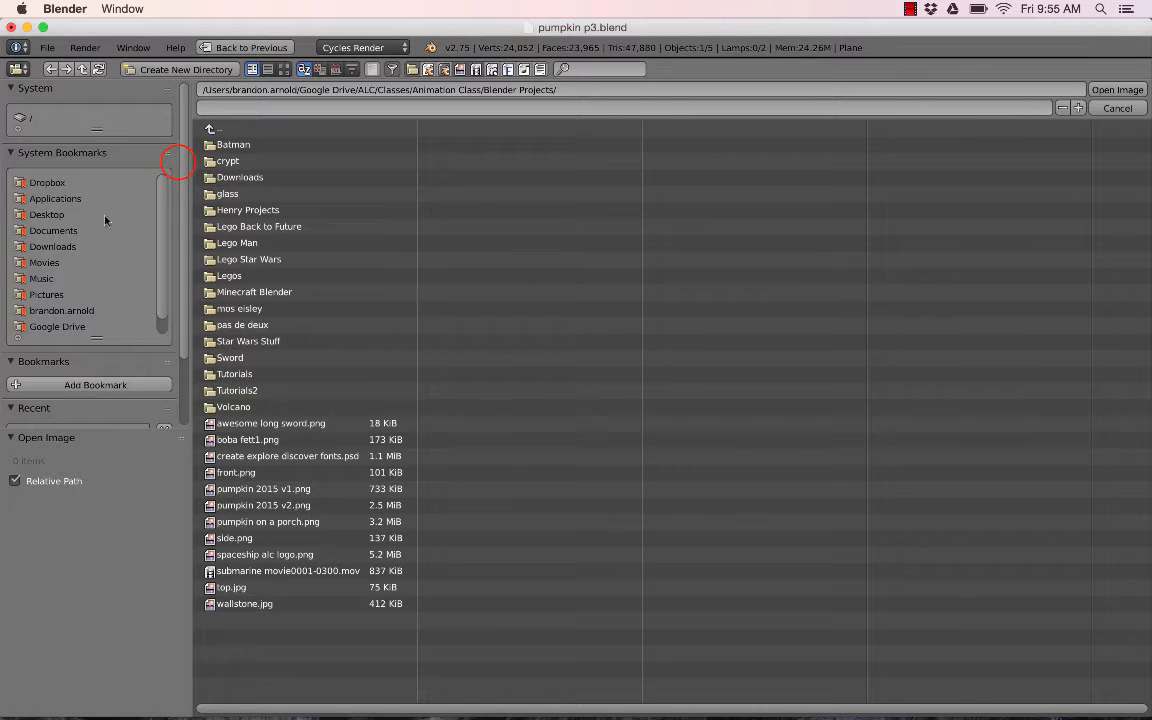
pyautogui.click(46, 214)
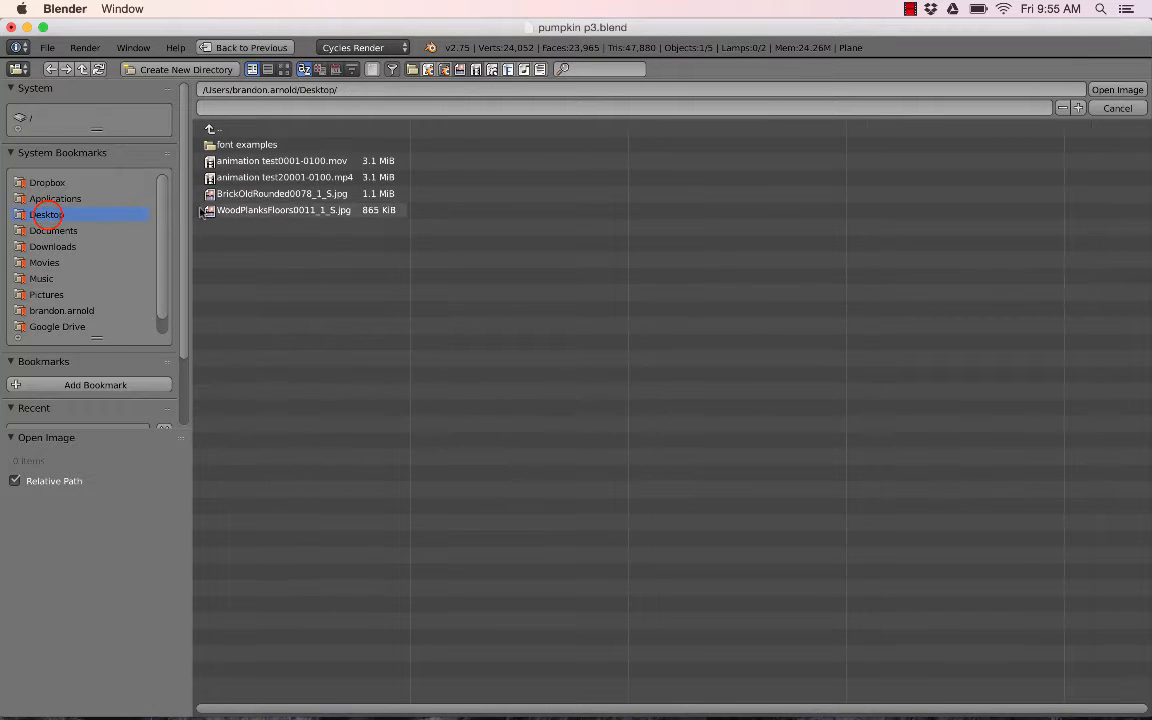
pyautogui.click(261, 211)
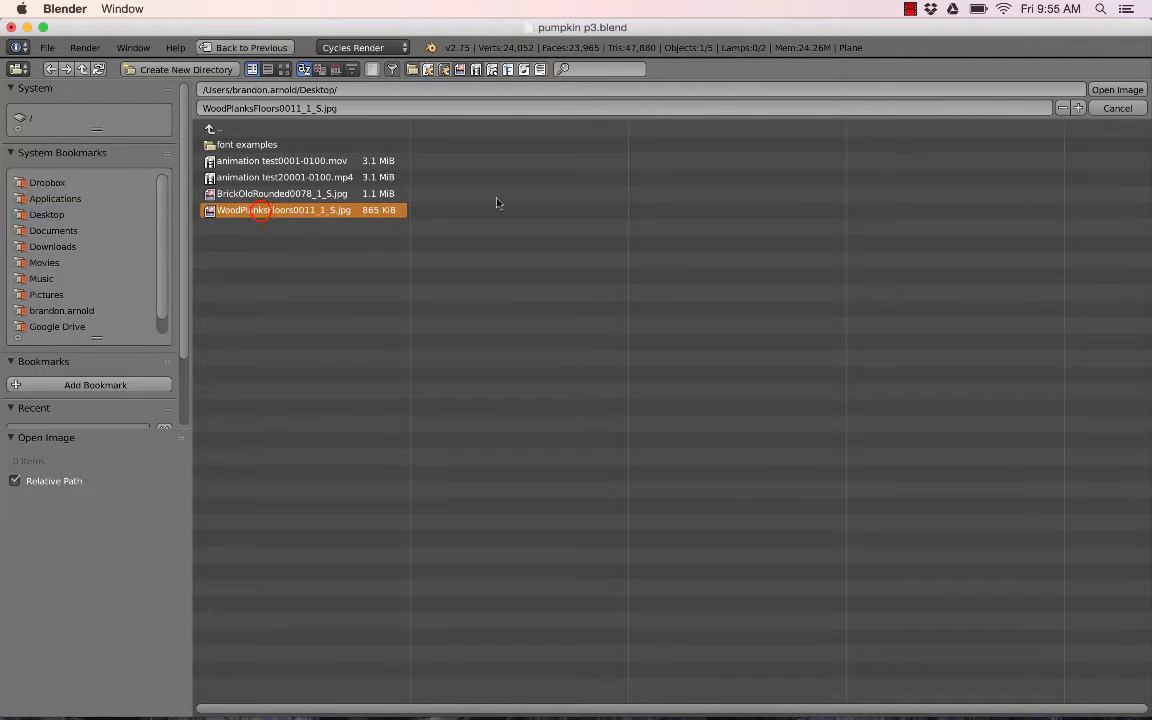
pyautogui.click(1122, 93)
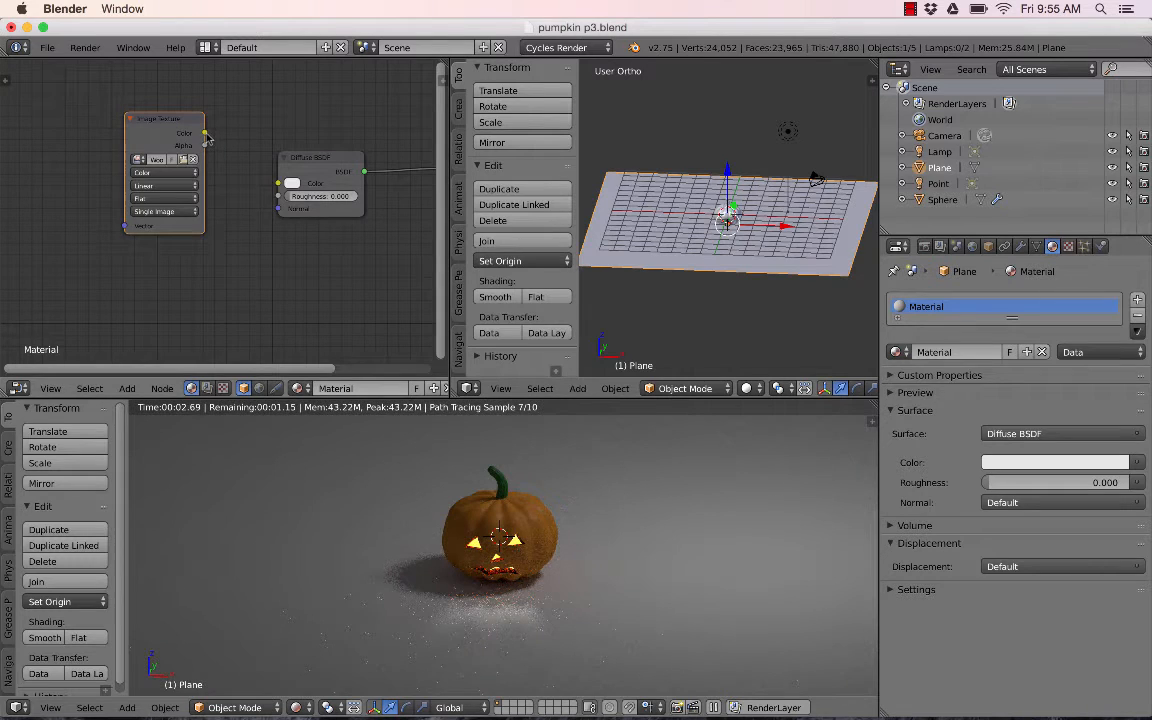
# - Connect the Image Texture's Color output to the Diffuse BSDF's Color input and reposition the texture node
pyautogui.moveTo(205, 134); pyautogui.dragTo(280, 183)
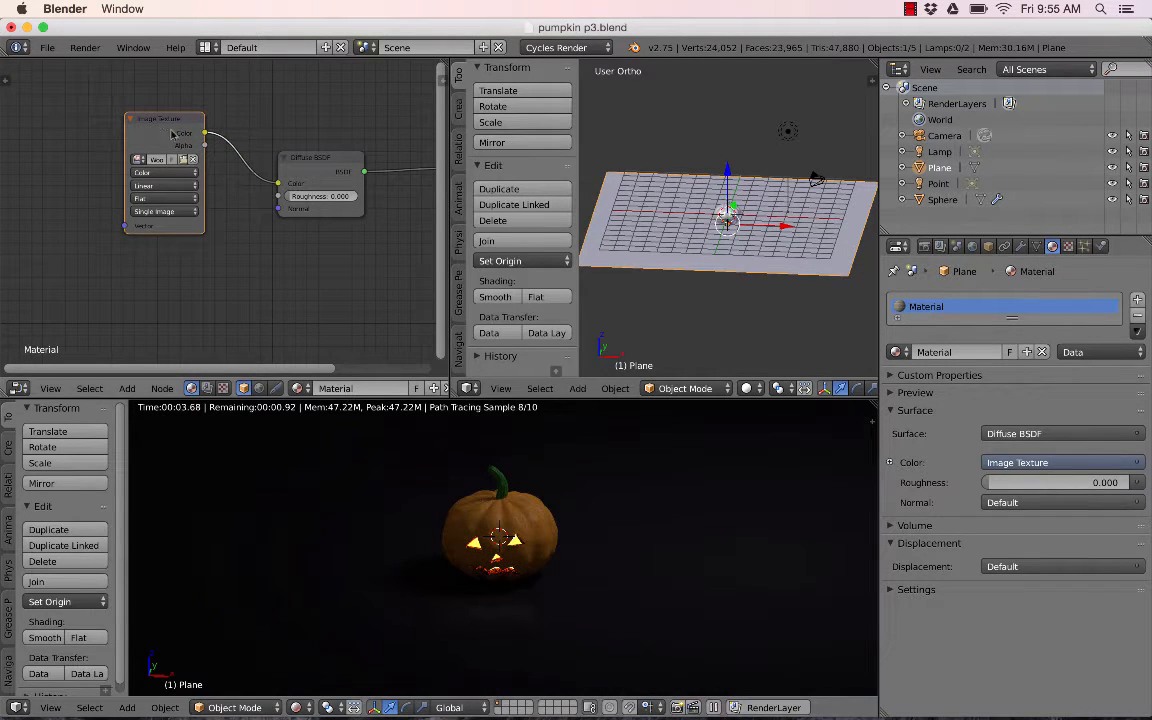
pyautogui.moveTo(150, 118); pyautogui.dragTo(180, 134)
pyautogui.click(162, 388)
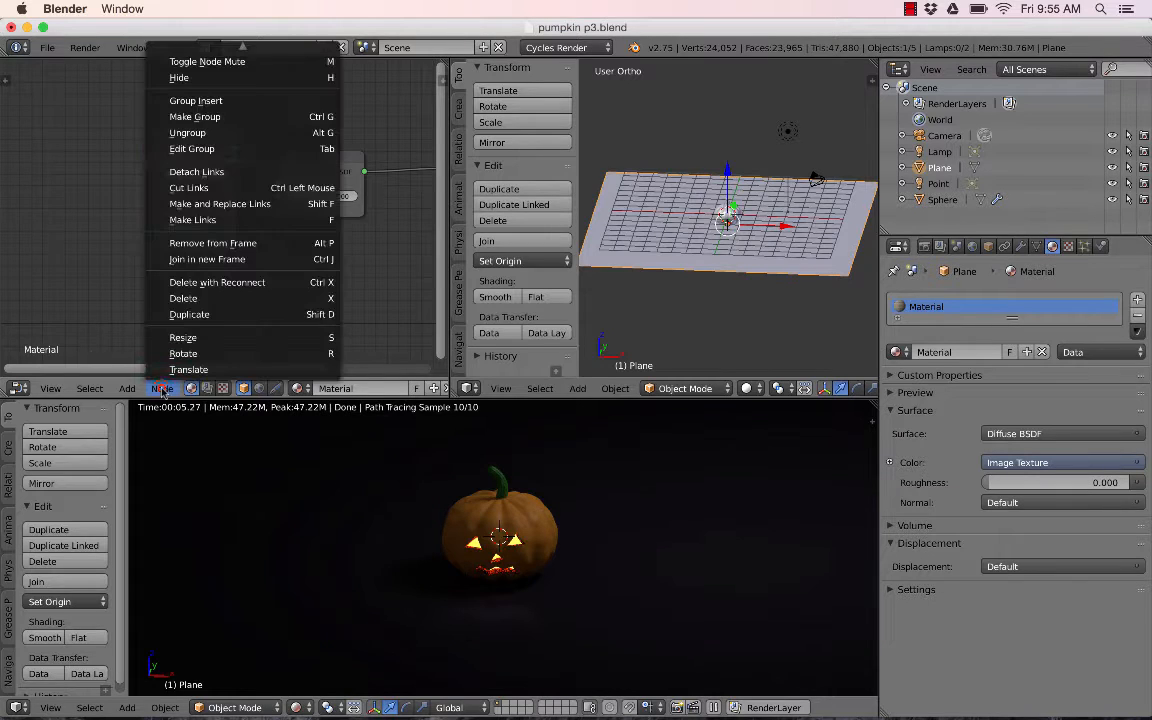
pyautogui.click(96, 305)
# - Add a Texture Coordinate node and connect its Generated output to the Image Texture's Vector input
pyautogui.click(127, 388)
pyautogui.moveTo(135, 320)
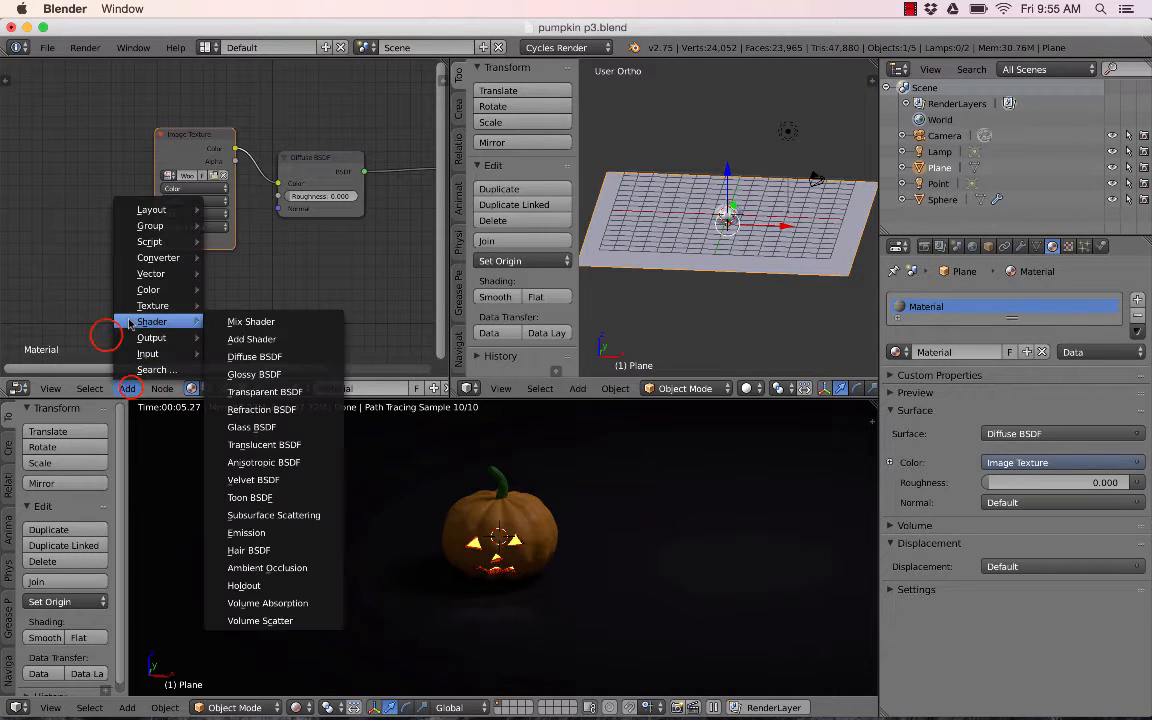
pyautogui.moveTo(145, 354)
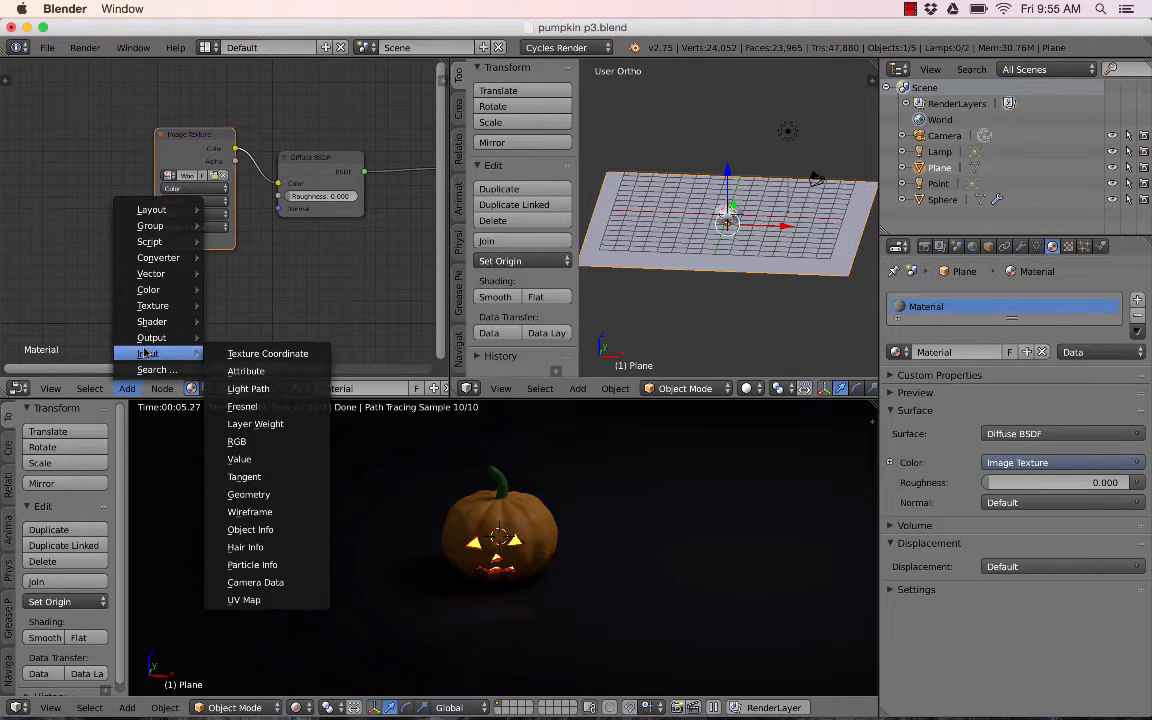
pyautogui.click(255, 357)
pyautogui.click(27, 112)
pyautogui.moveTo(105, 131); pyautogui.dragTo(152, 246)
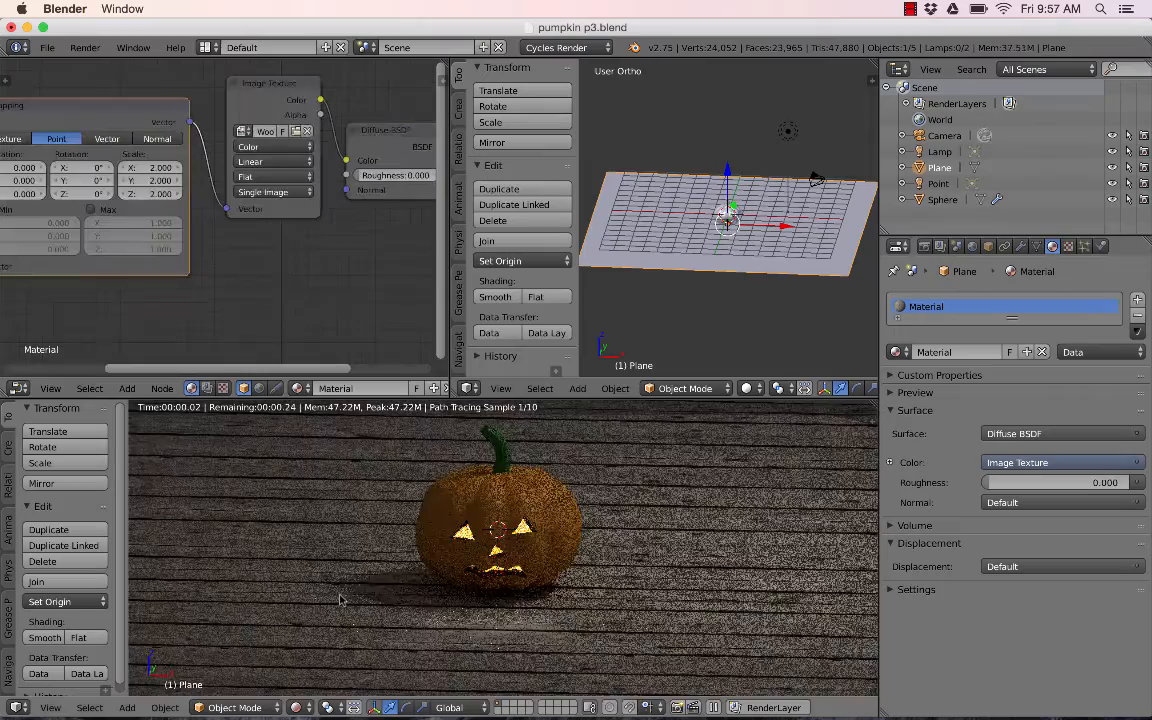
# - Rearrange the Diffuse BSDF and Material Output nodes to make room between them
pyautogui.scroll(4, 342, 599)
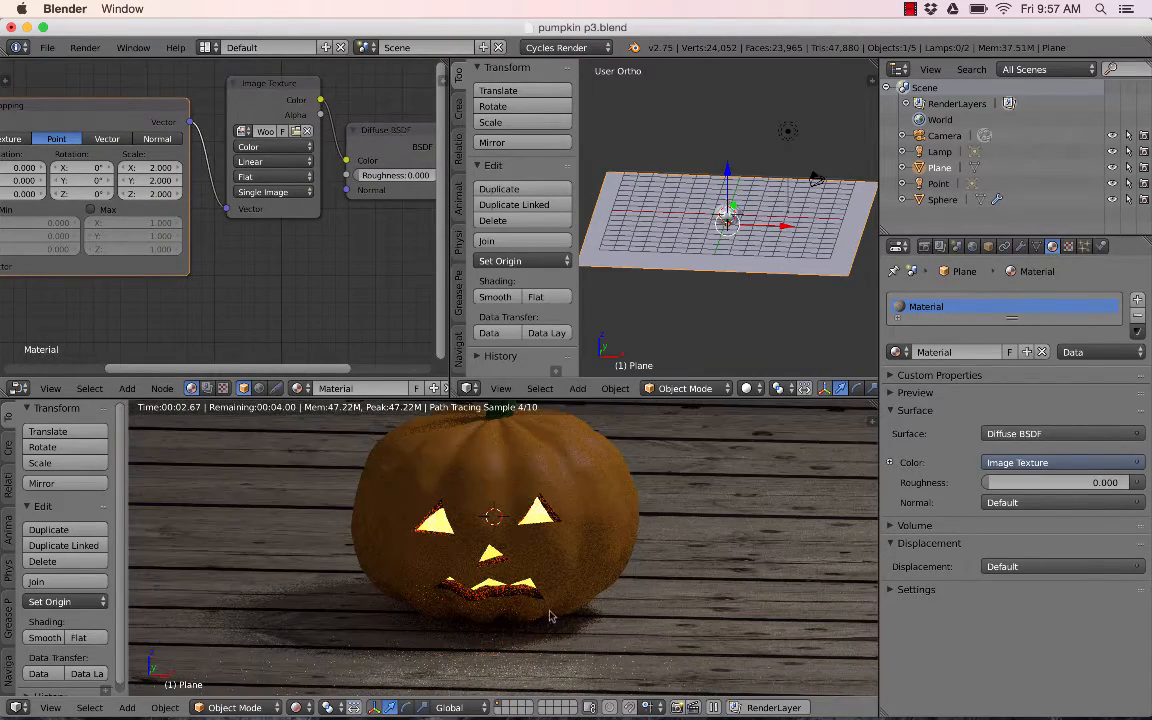
pyautogui.moveTo(396, 133); pyautogui.dragTo(442, 130)
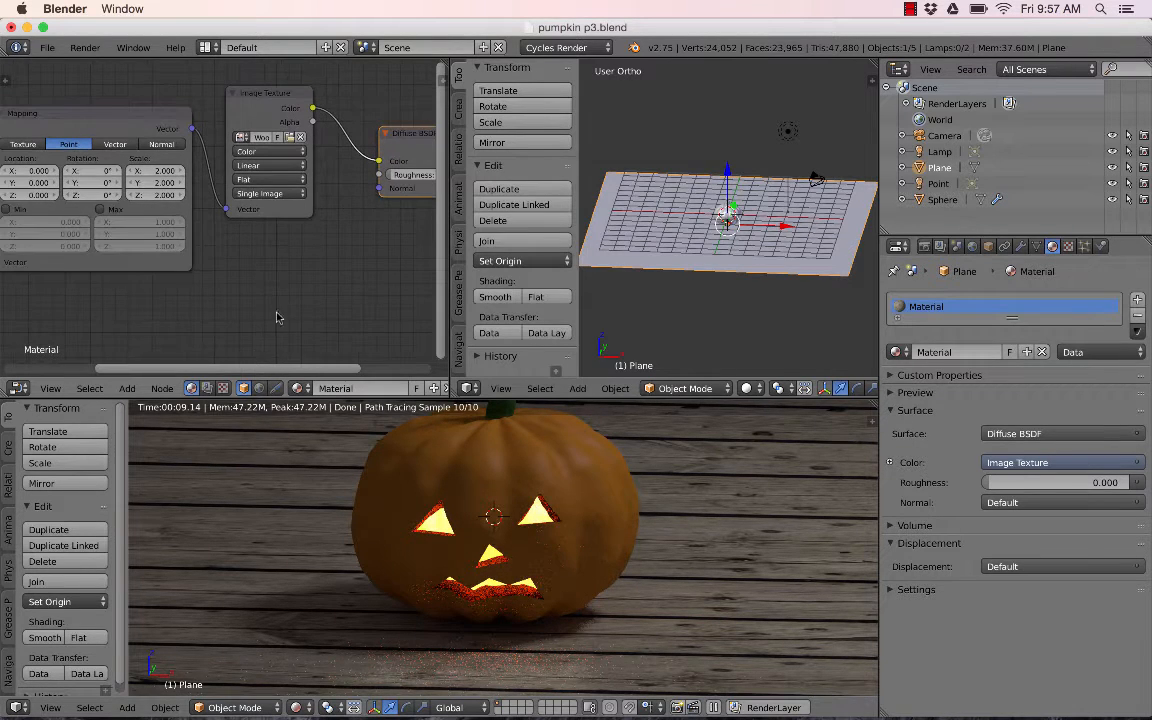
pyautogui.moveTo(305, 368); pyautogui.dragTo(380, 375)
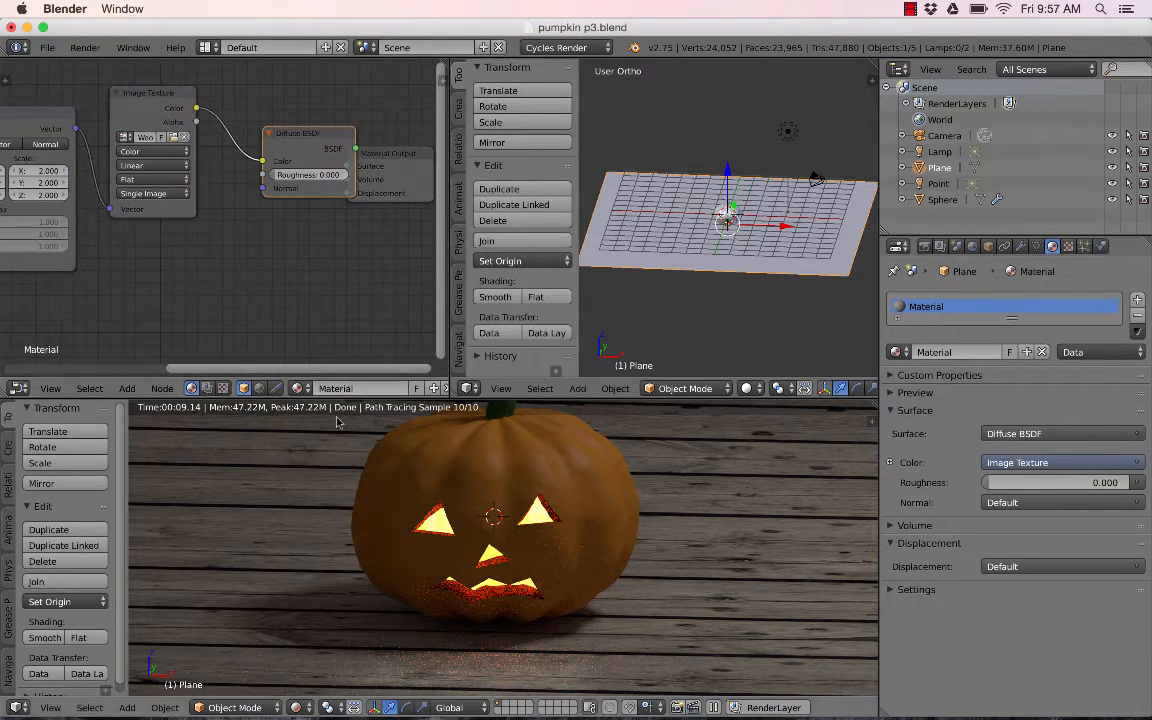
pyautogui.moveTo(389, 150); pyautogui.dragTo(432, 146)
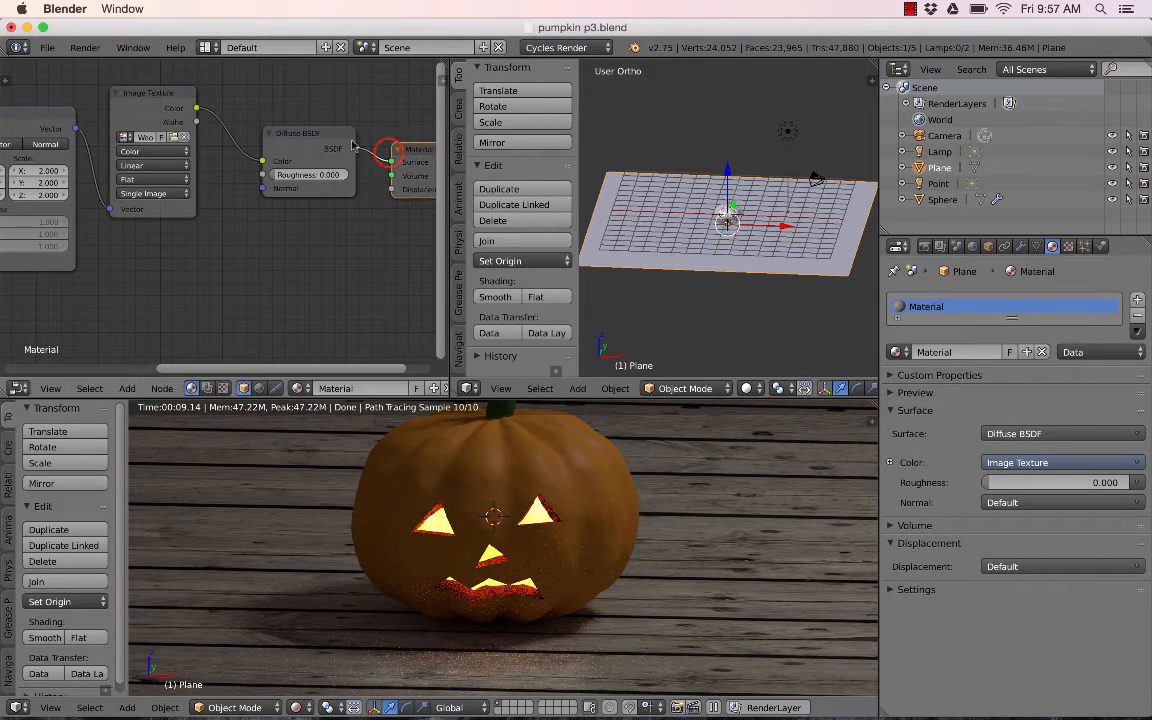
pyautogui.moveTo(311, 132); pyautogui.dragTo(298, 123)
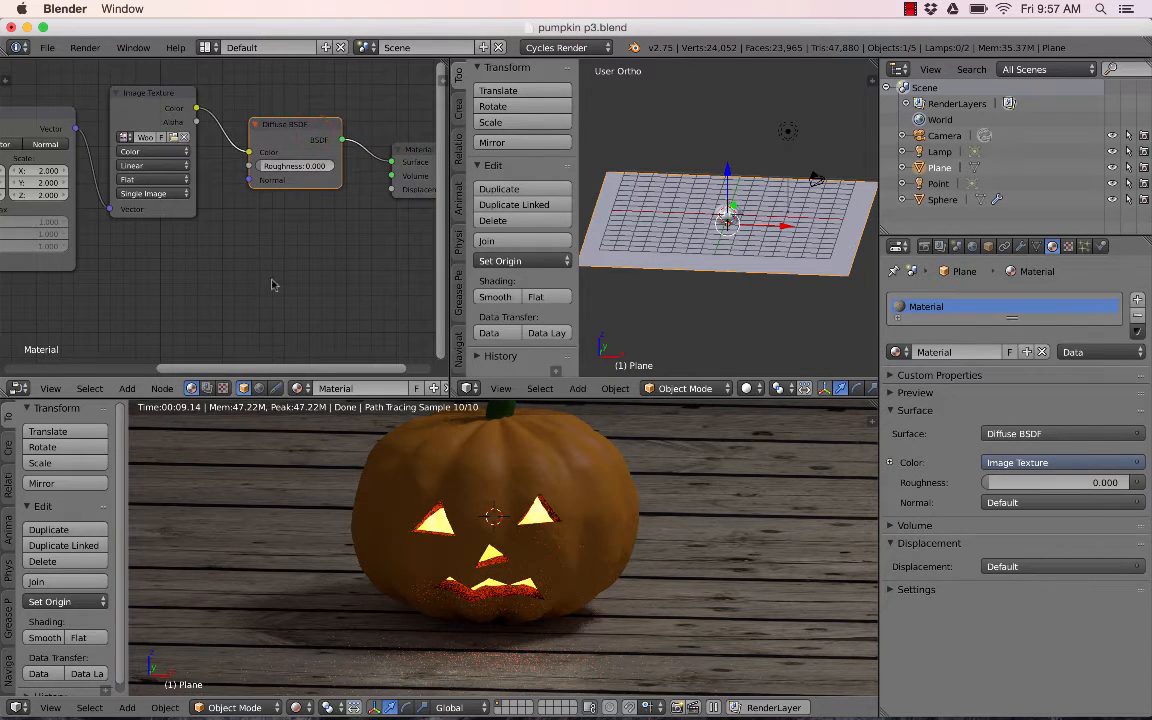
# - Add a Mix Shader node below the Diffuse BSDF node
pyautogui.hotkey('shift', 'a')
pyautogui.moveTo(226, 332)
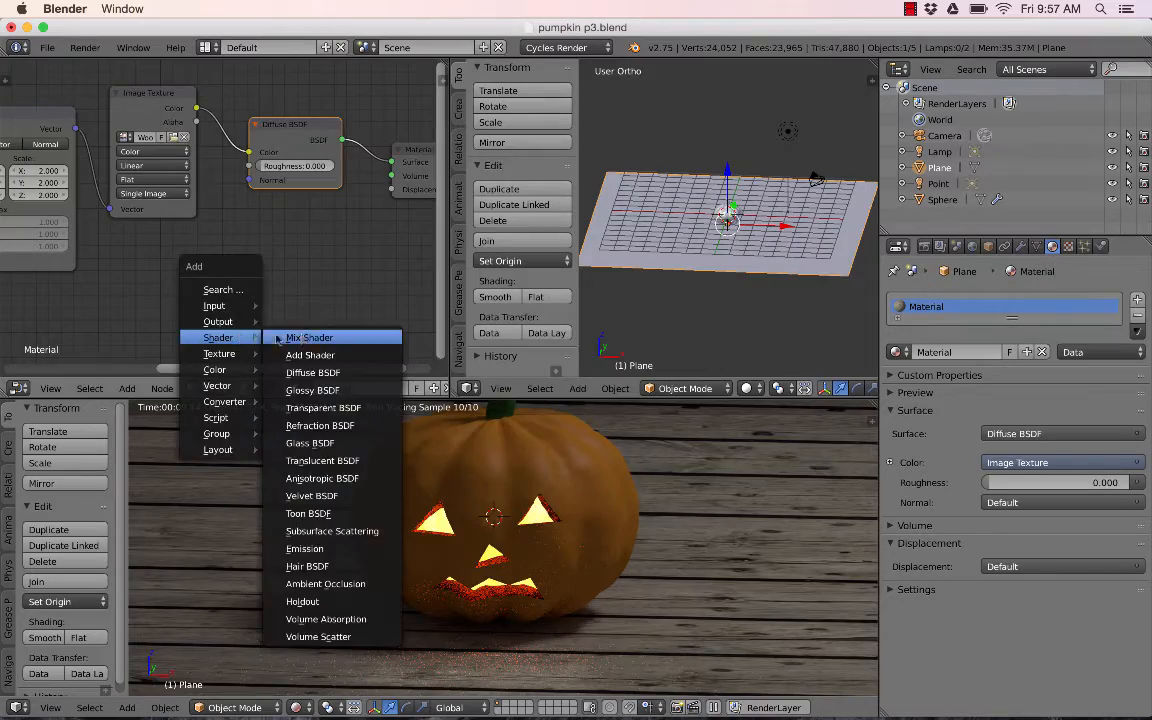
pyautogui.click(301, 334)
pyautogui.click(340, 236)
# - Add a Glossy BSDF node below the Diffuse BSDF node
pyautogui.hotkey('shift', 'a')
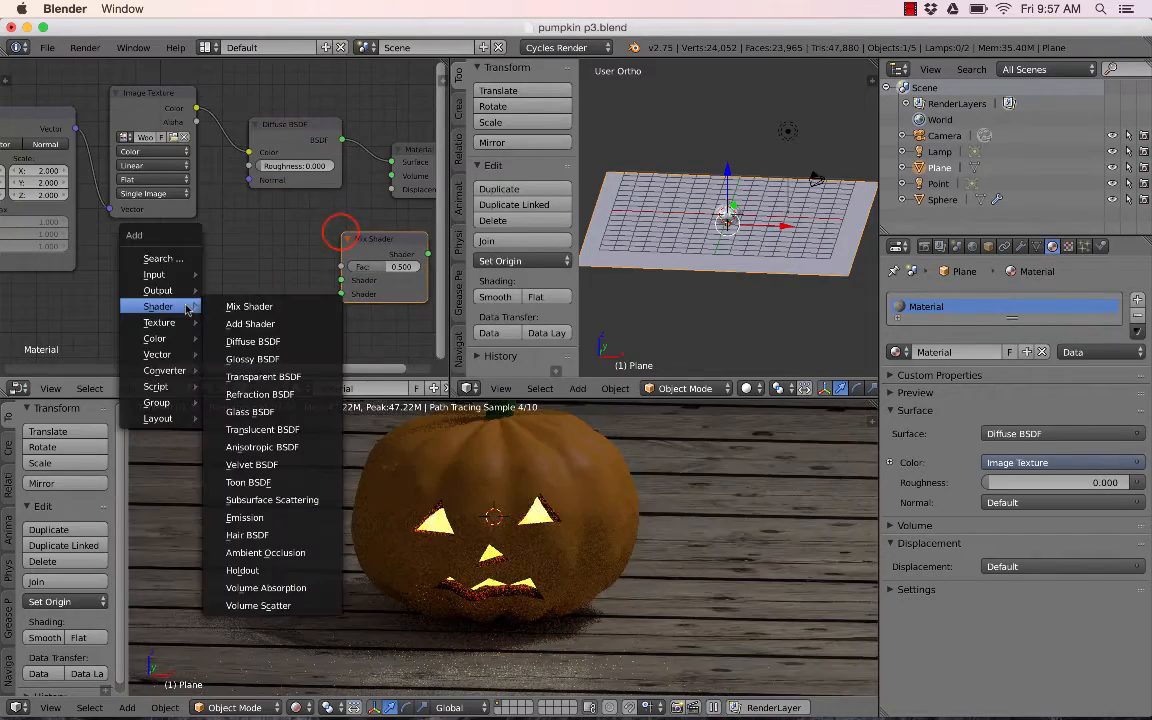
pyautogui.click(254, 360)
pyautogui.click(204, 249)
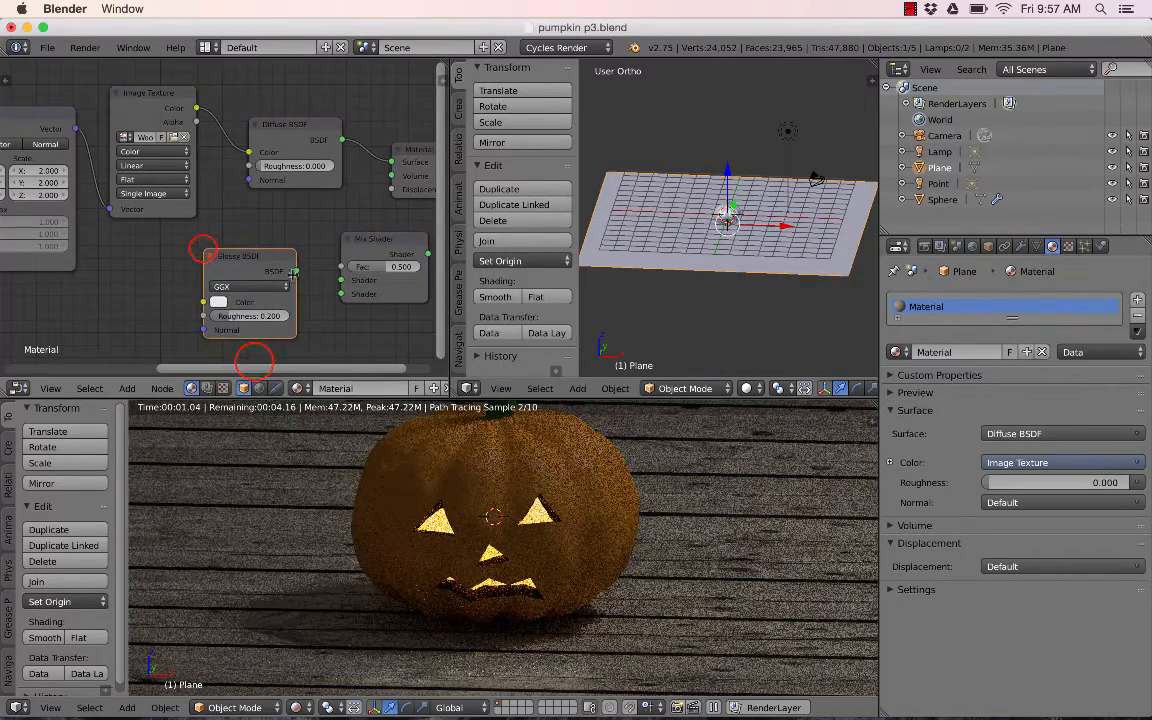
# - Insert the Mix Shader between the Diffuse BSDF and Material Output, and connect the Glossy BSDF to its second Shader input
pyautogui.scroll(-3, 421, 194)
pyautogui.moveTo(319, 227); pyautogui.dragTo(360, 166)
pyautogui.moveTo(246, 237); pyautogui.dragTo(331, 191)
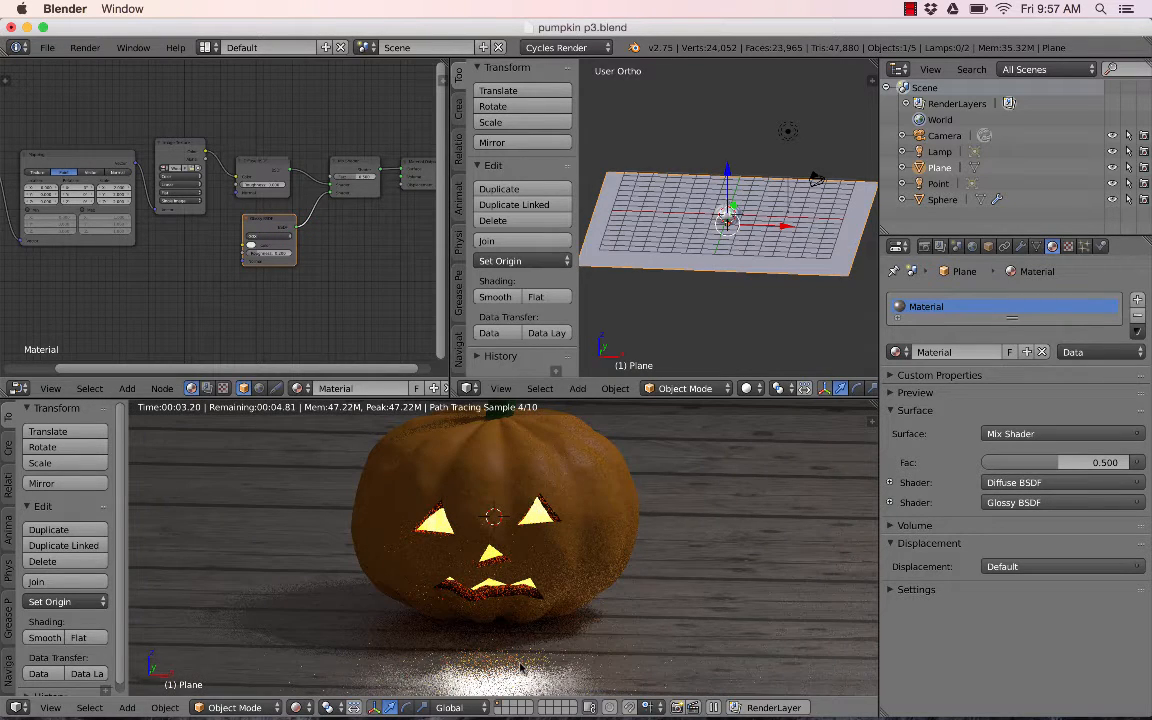
# - Set the Glossy BSDF colour to full brightness in its colour picker
pyautogui.click(251, 245)
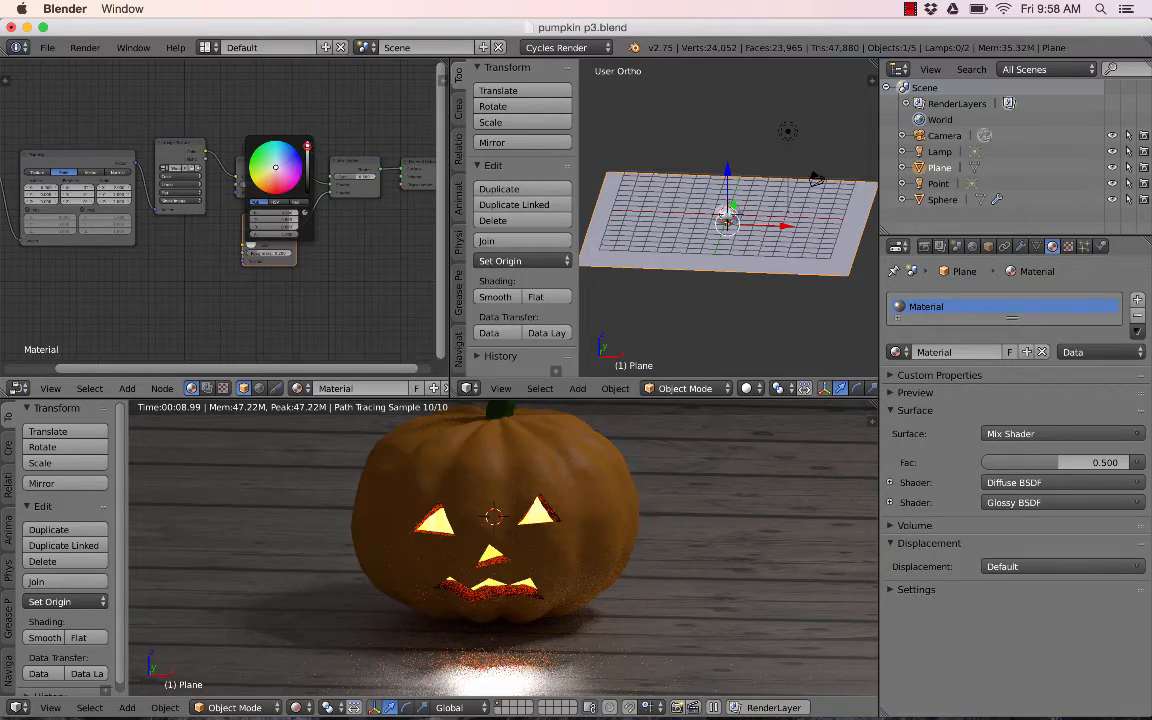
pyautogui.click(307, 147)
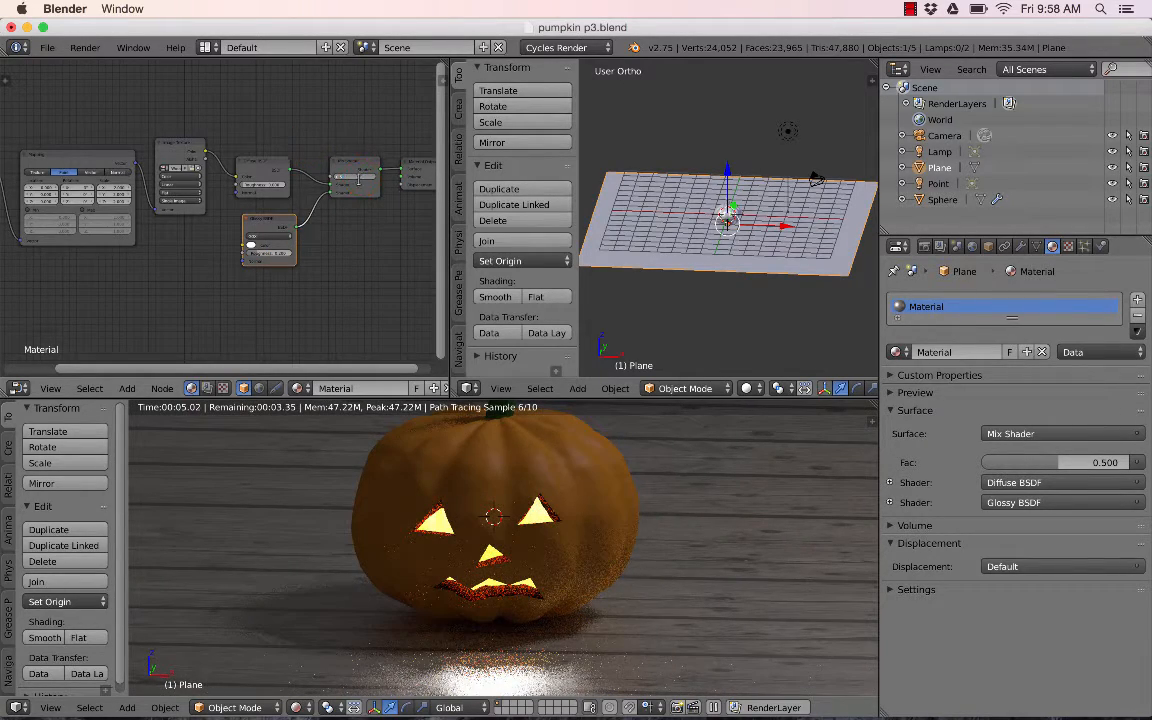
pyautogui.click(361, 224)
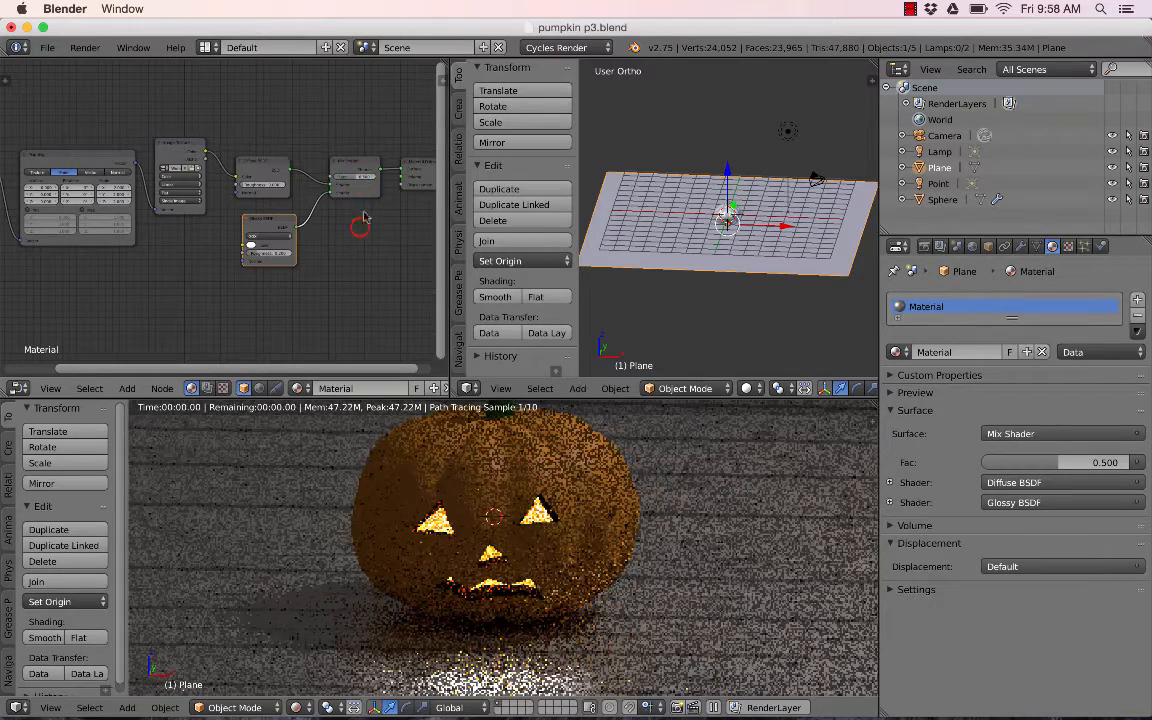
# - Set the Mix Shader's Fac to 0.02
pyautogui.scroll(8, 361, 224)
pyautogui.moveTo(384, 181); pyautogui.dragTo(278, 184, button='middle')
pyautogui.click(384, 146)
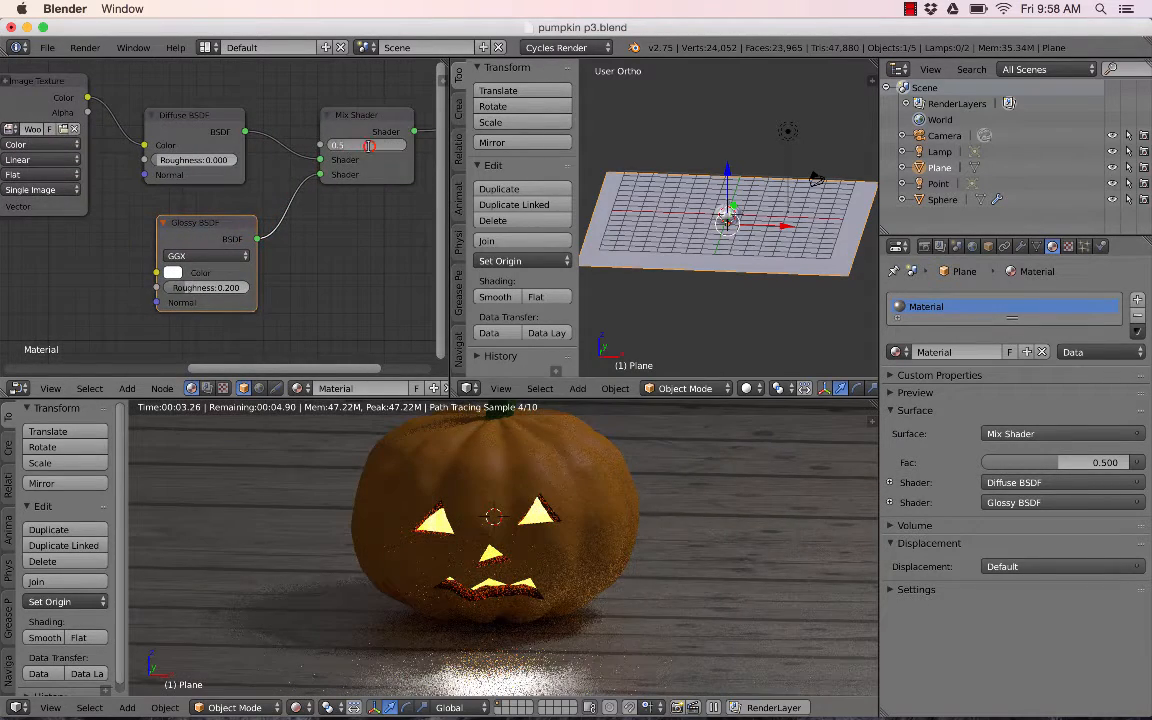
pyautogui.write('0.02')
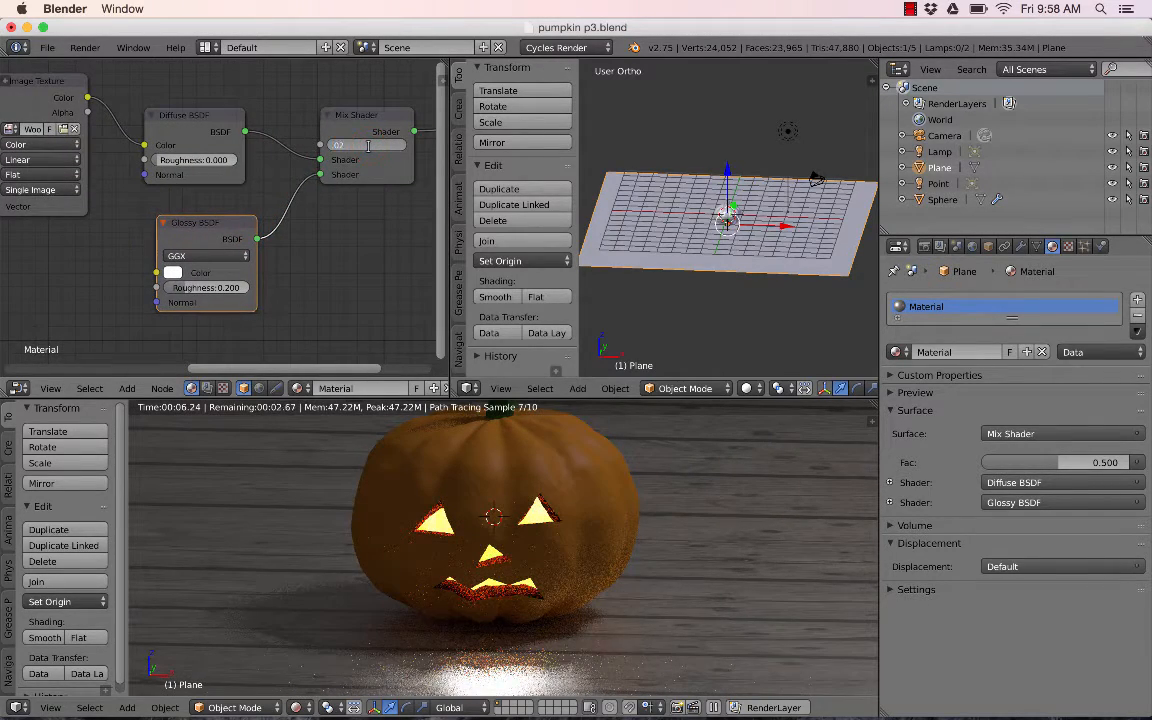
pyautogui.press('Return')
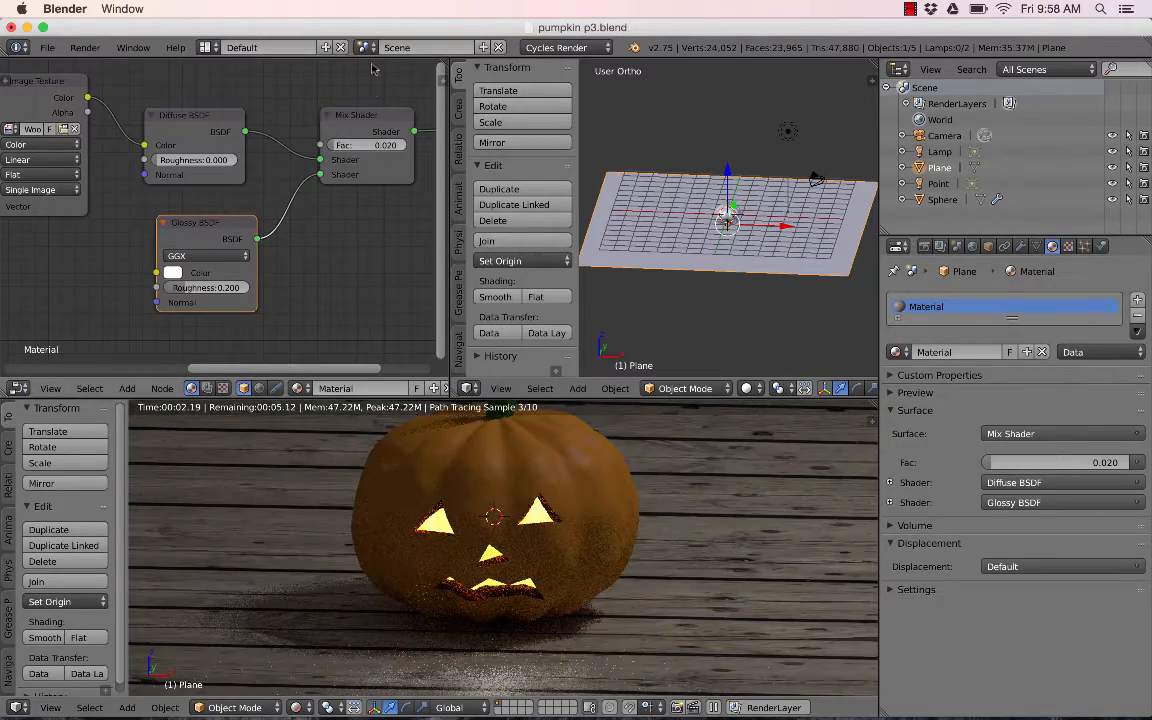
# - Set the Mix Shader's Fac to 0.01
pyautogui.click(380, 144)
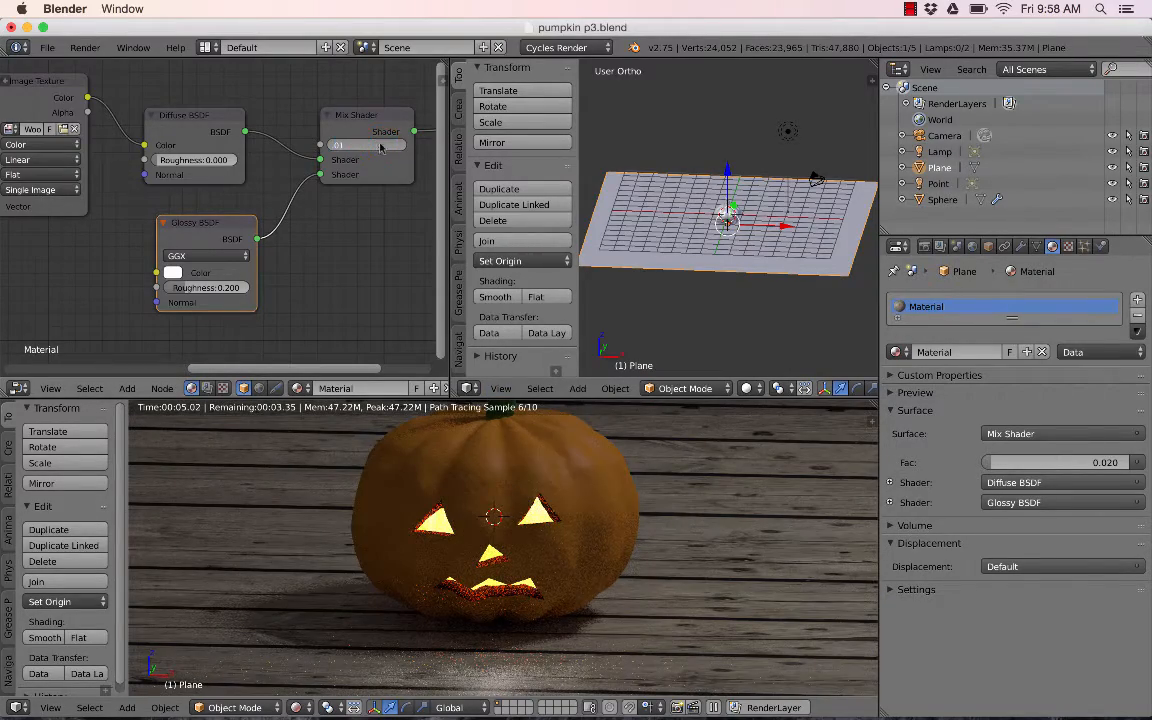
pyautogui.write('0.01')
pyautogui.press('Return')
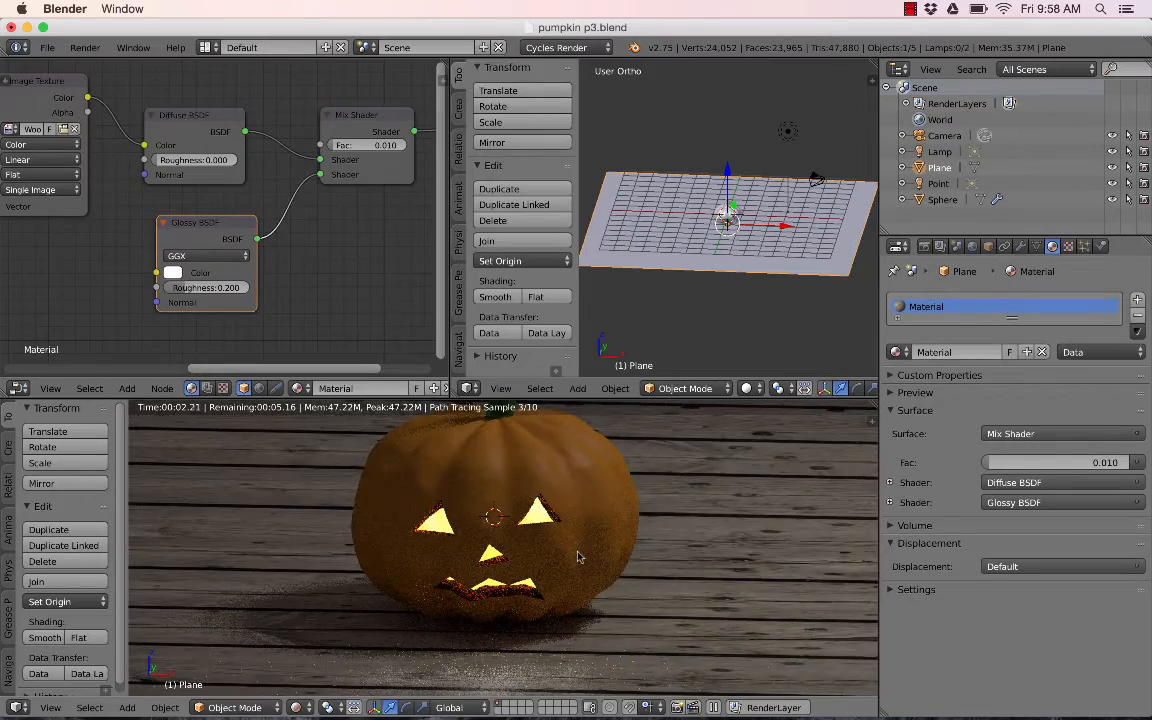
# - Disconnect and reconnect the Glossy BSDF link to the Mix Shader to compare the rendered floor
pyautogui.scroll(-3, 577, 557)
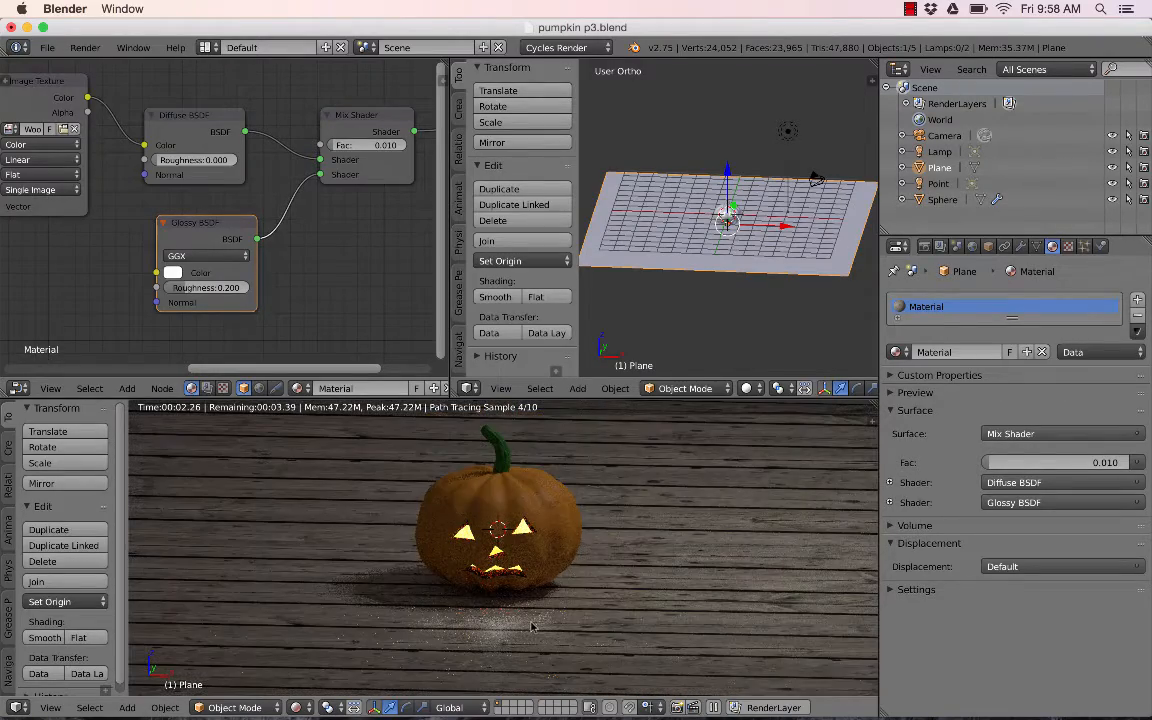
pyautogui.moveTo(321, 177); pyautogui.dragTo(318, 233)
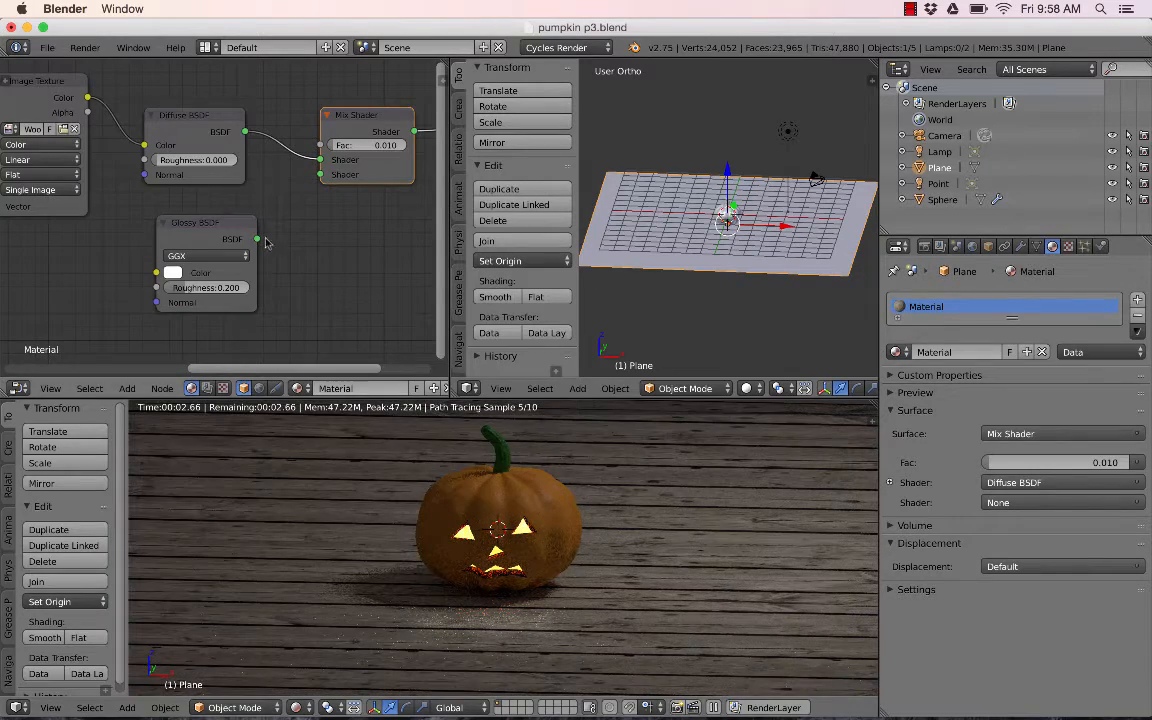
pyautogui.moveTo(321, 175); pyautogui.dragTo(257, 237)
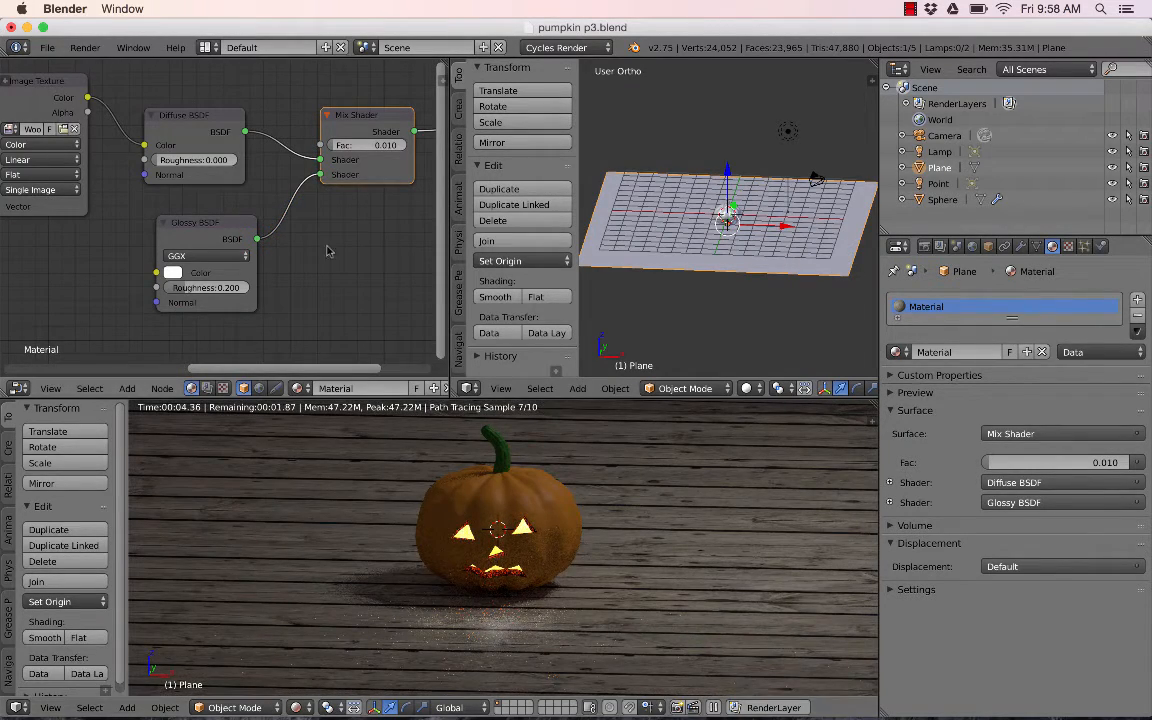
# - Orbit the rendered viewport to examine the glossy floor up close
pyautogui.scroll(-3, 292, 248)
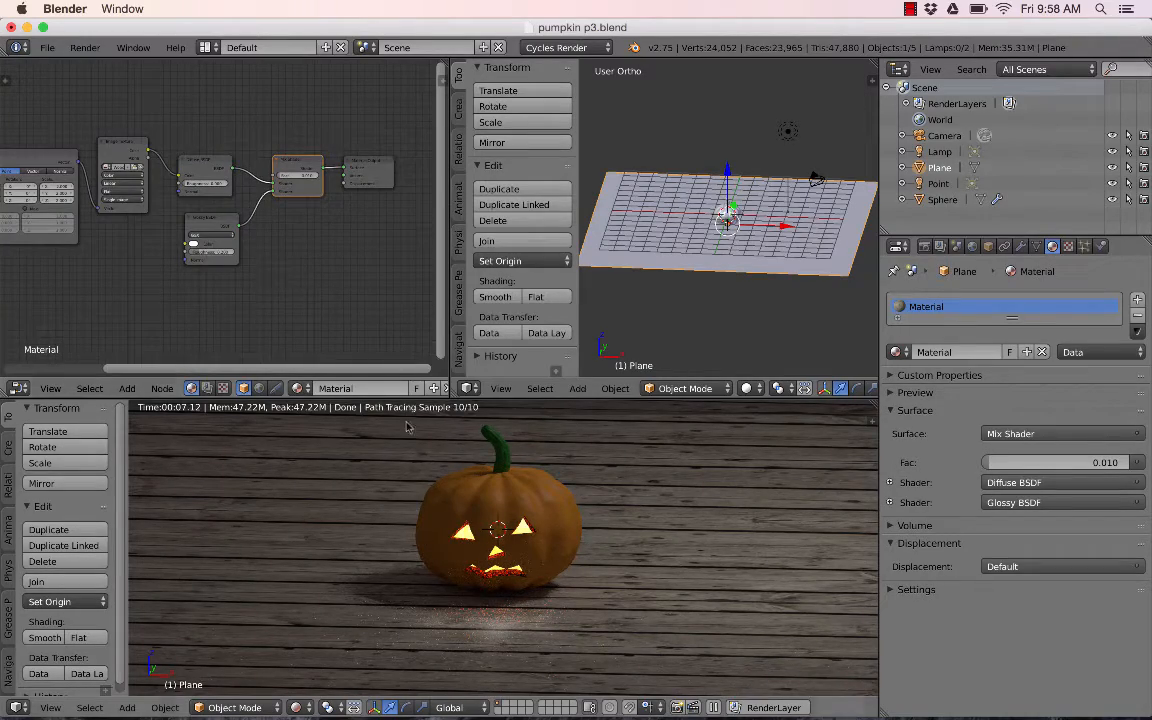
pyautogui.scroll(4, 382, 614)
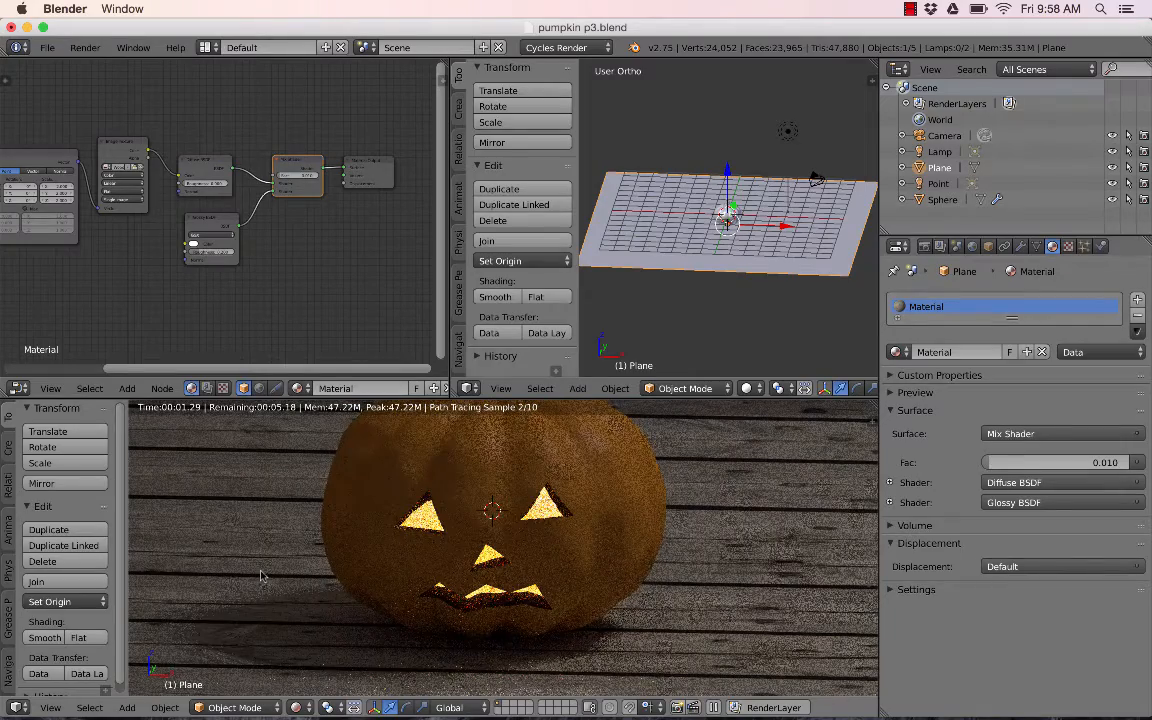
pyautogui.keyDown('shift'); pyautogui.moveTo(260, 576); pyautogui.dragTo(288, 530, button='middle'); pyautogui.keyUp('shift')
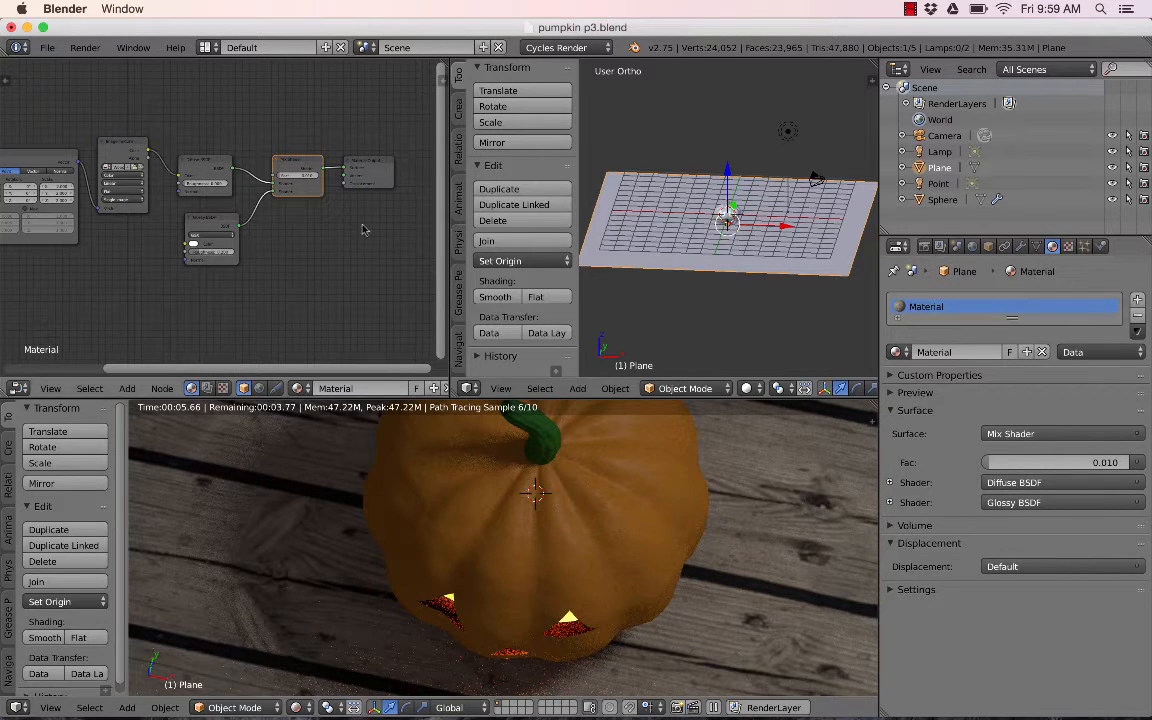
# - Move the Image Texture and Material Output nodes upward in the node editor
pyautogui.scroll(2, 124, 149)
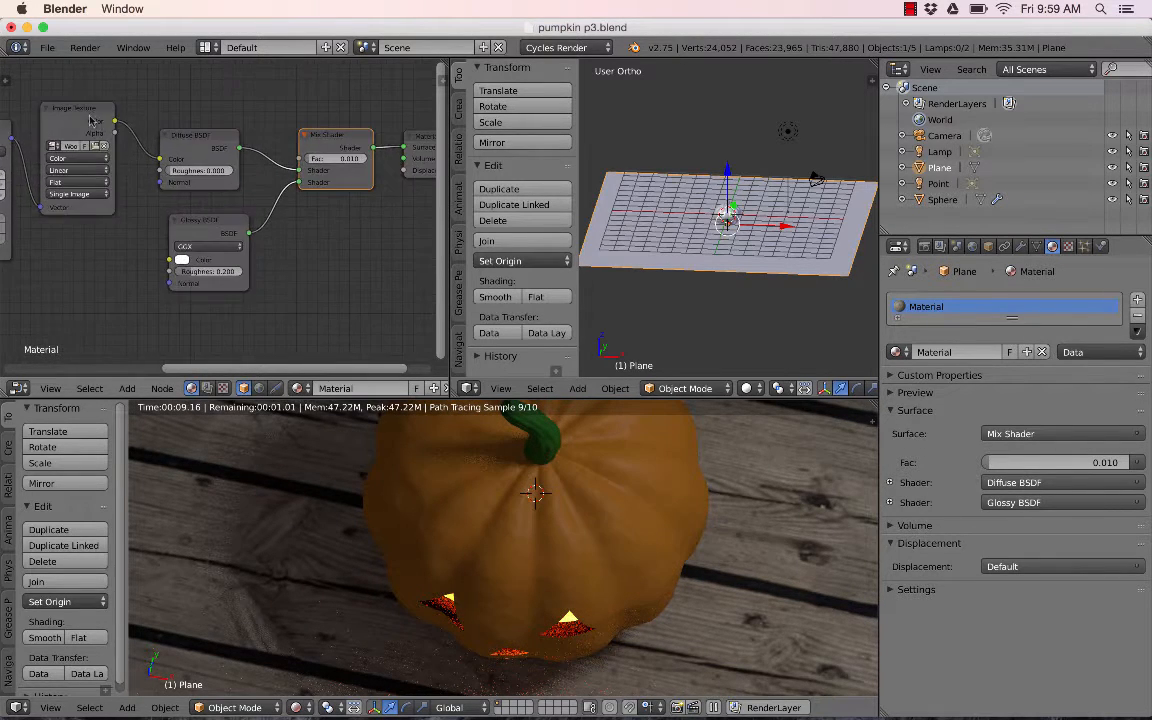
pyautogui.moveTo(96, 113); pyautogui.dragTo(93, 69)
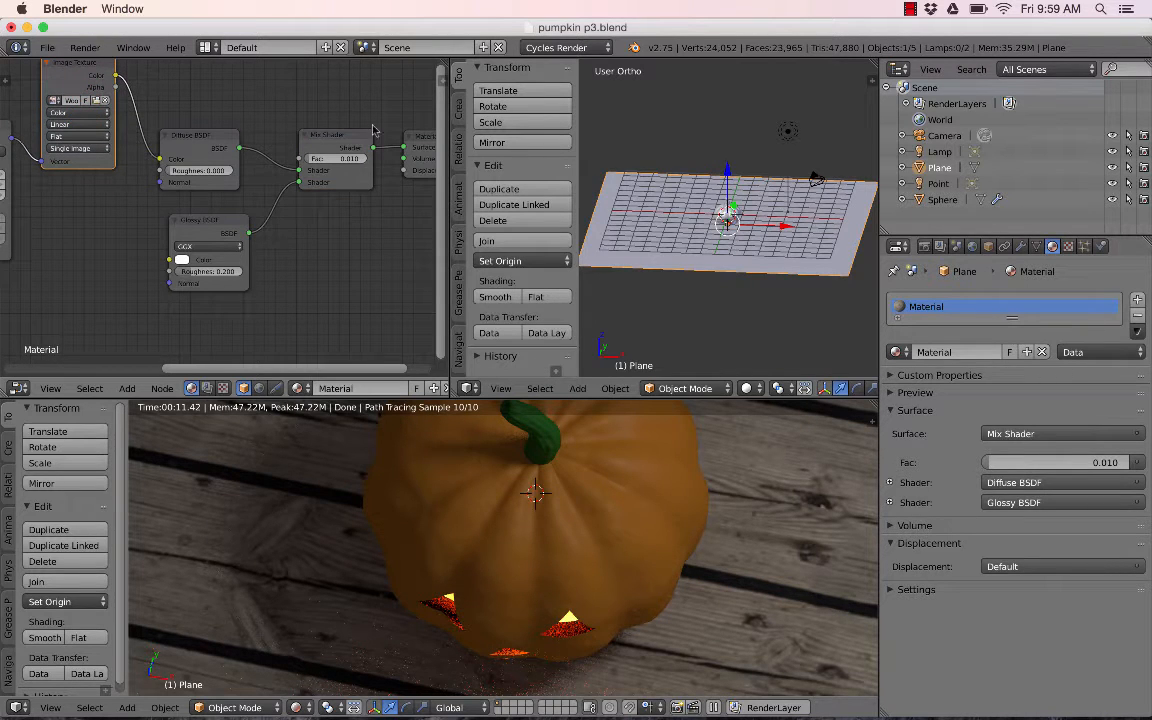
pyautogui.moveTo(426, 143); pyautogui.dragTo(422, 80)
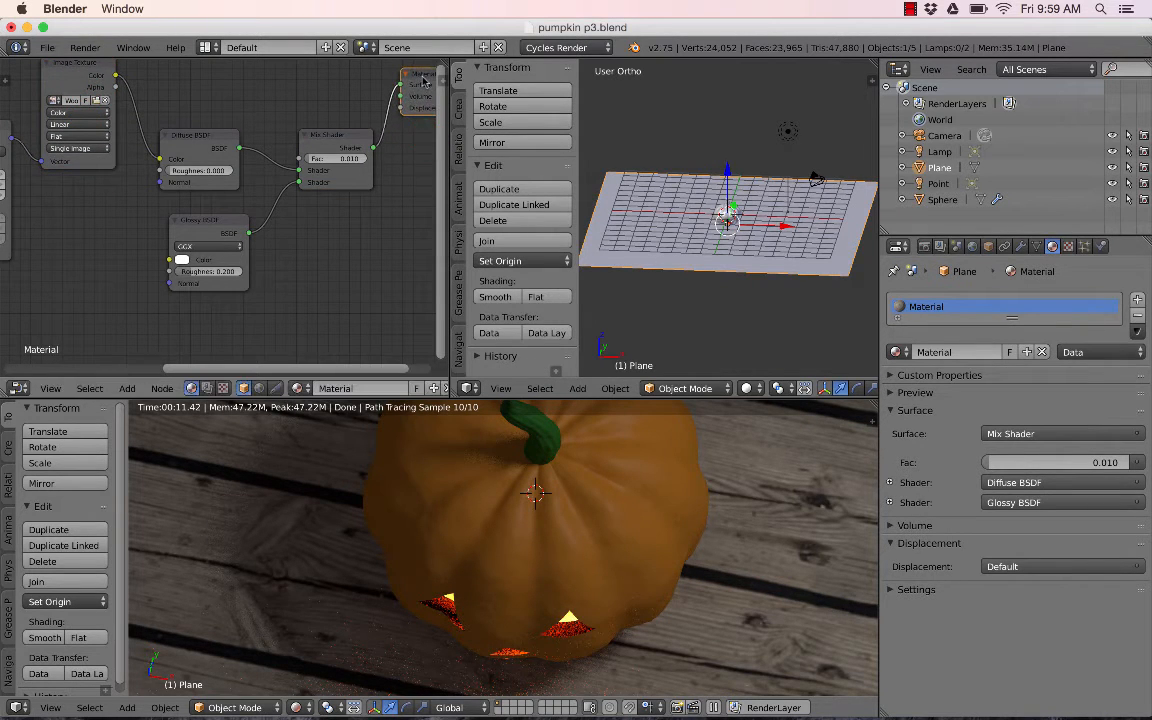
# - Connect the Image Texture's Color output to the Material Output's Displacement input
pyautogui.scroll(-1, 410, 148)
pyautogui.scroll(-1, 376, 148)
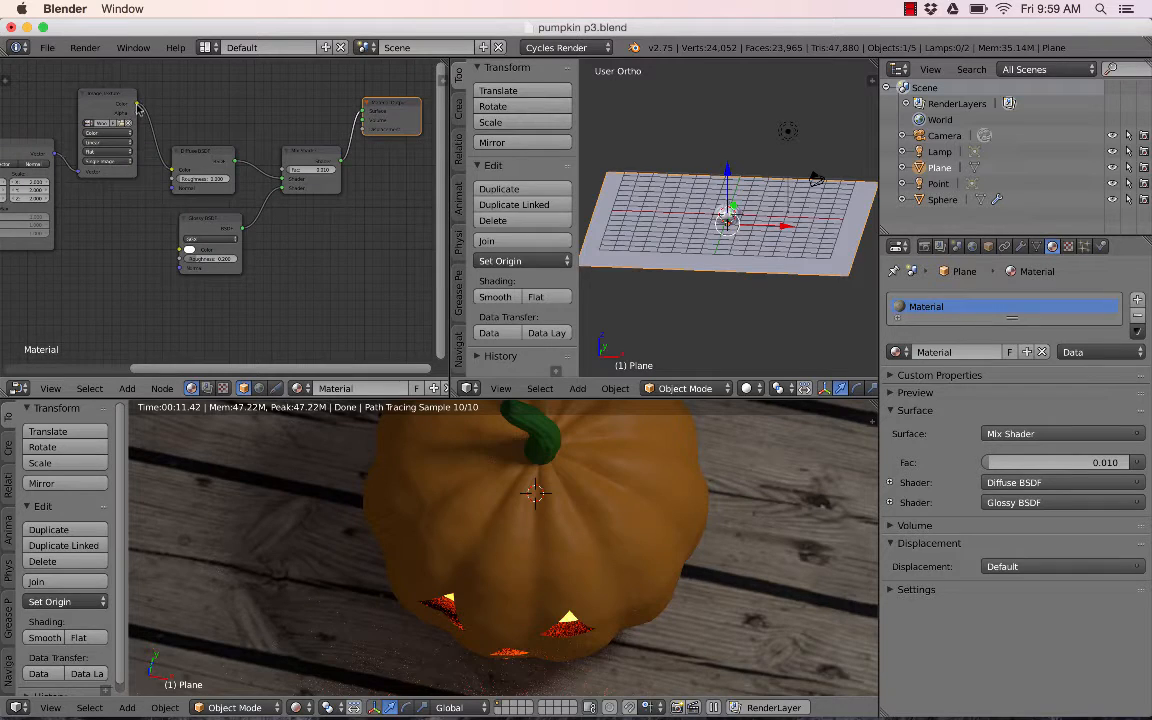
pyautogui.moveTo(136, 105); pyautogui.dragTo(364, 130)
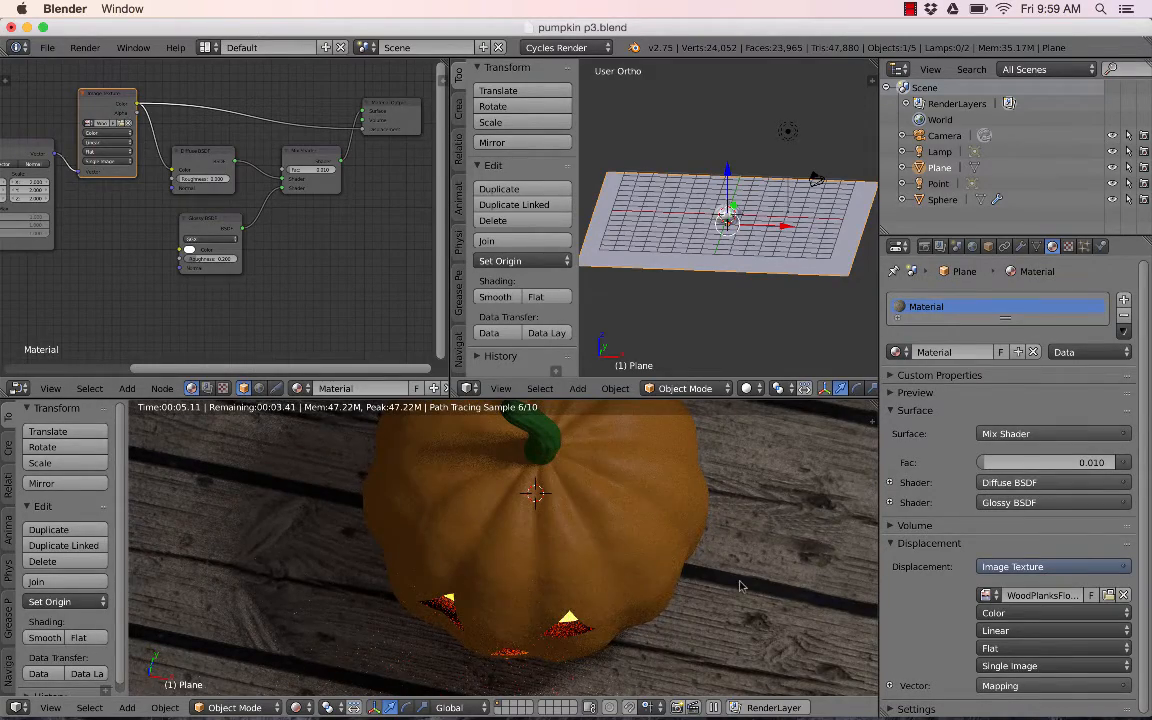
# - Disconnect and reconnect the Displacement link to compare the rendered floor
pyautogui.moveTo(742, 586); pyautogui.dragTo(746, 557, button='middle')
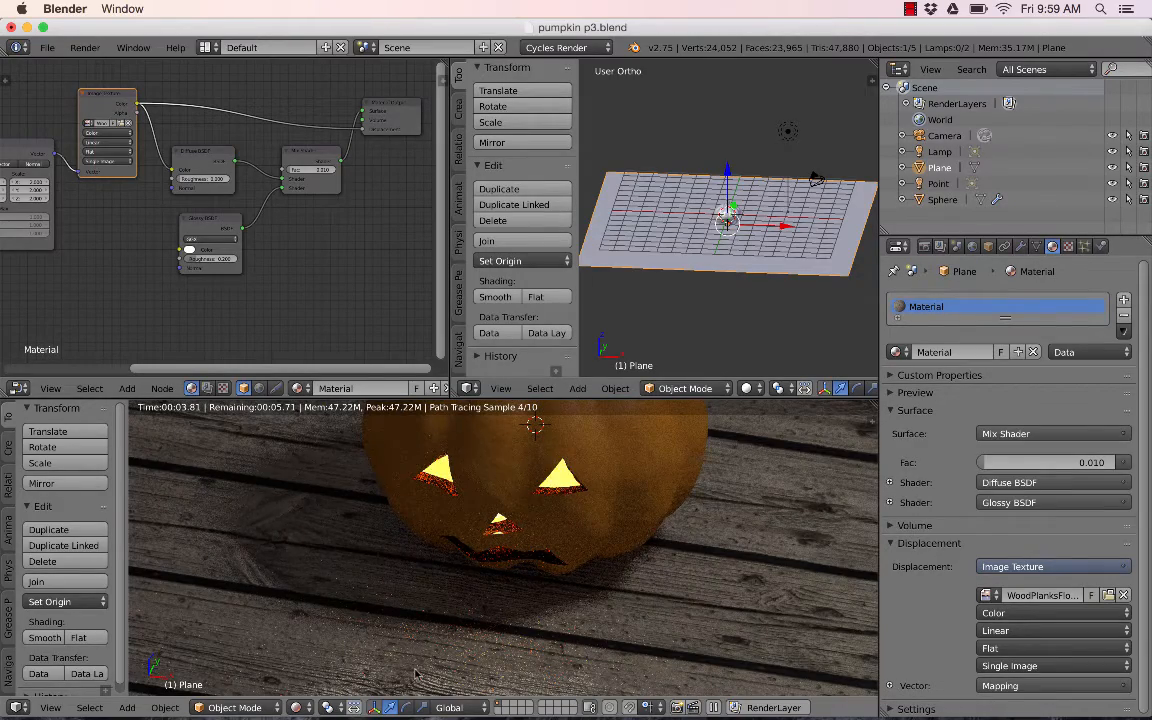
pyautogui.scroll(-1, 415, 675)
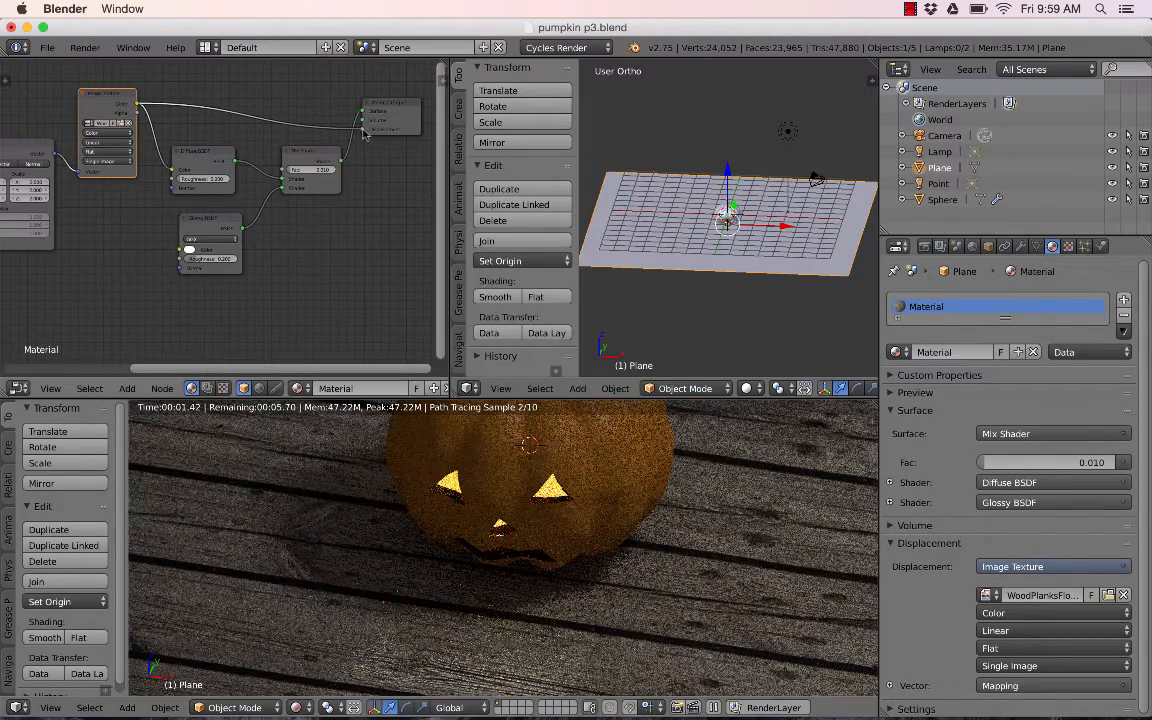
pyautogui.moveTo(363, 131); pyautogui.dragTo(270, 113)
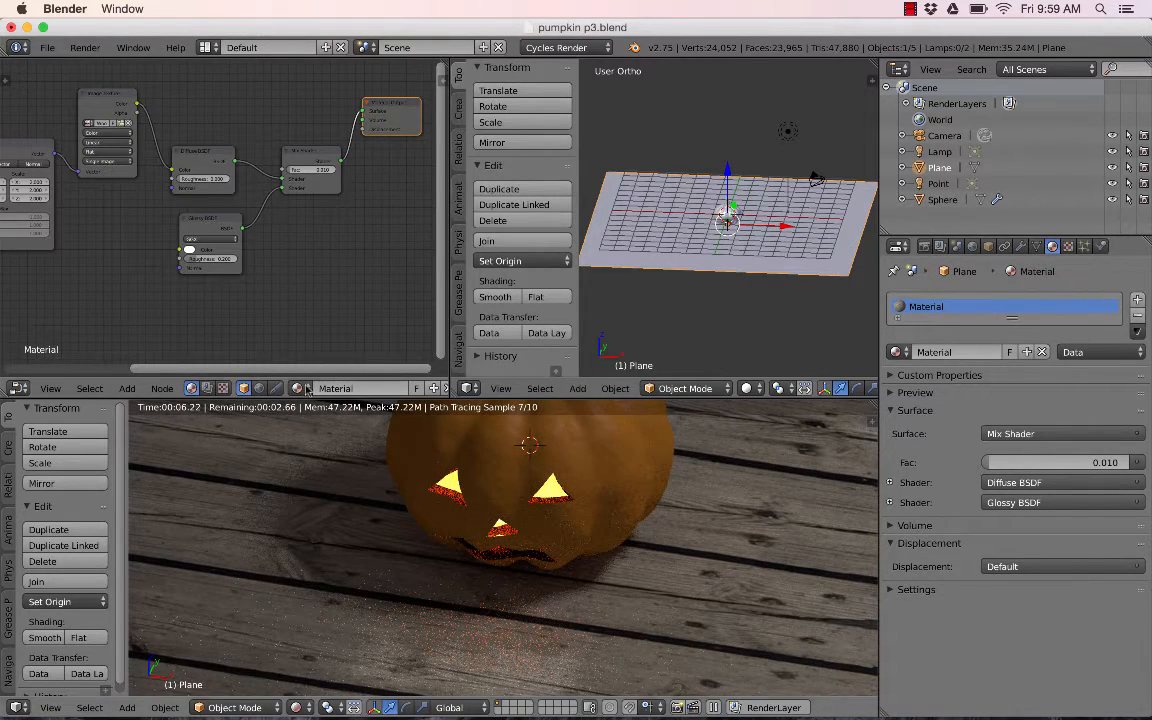
pyautogui.moveTo(136, 103); pyautogui.dragTo(363, 128)
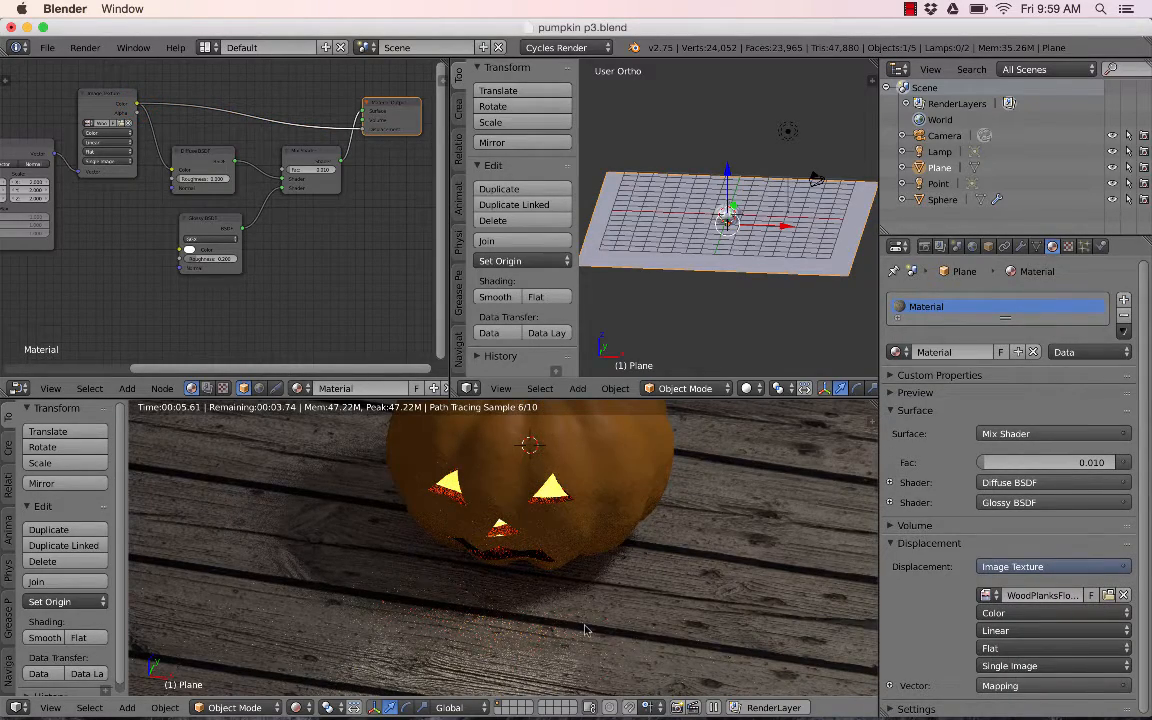
# - Orbit and zoom the rendered viewport from low angles to examine the floor's displacement
pyautogui.moveTo(632, 648); pyautogui.dragTo(587, 614, button='middle')
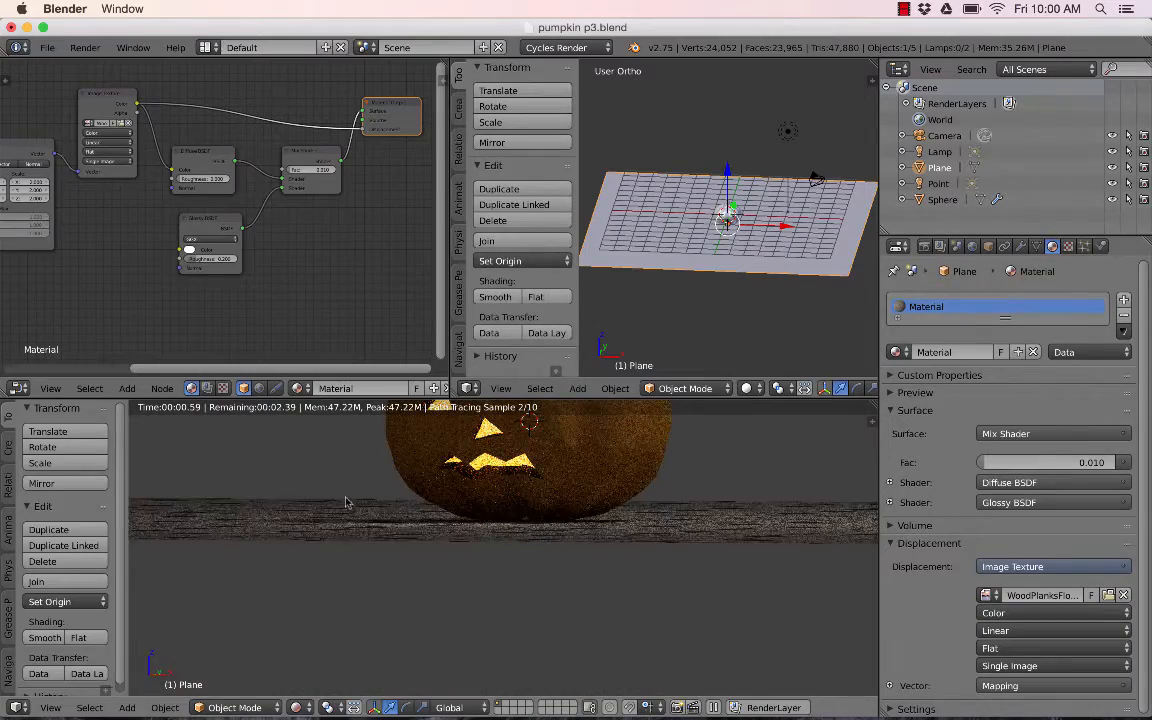
pyautogui.moveTo(411, 535); pyautogui.dragTo(443, 528, button='middle')
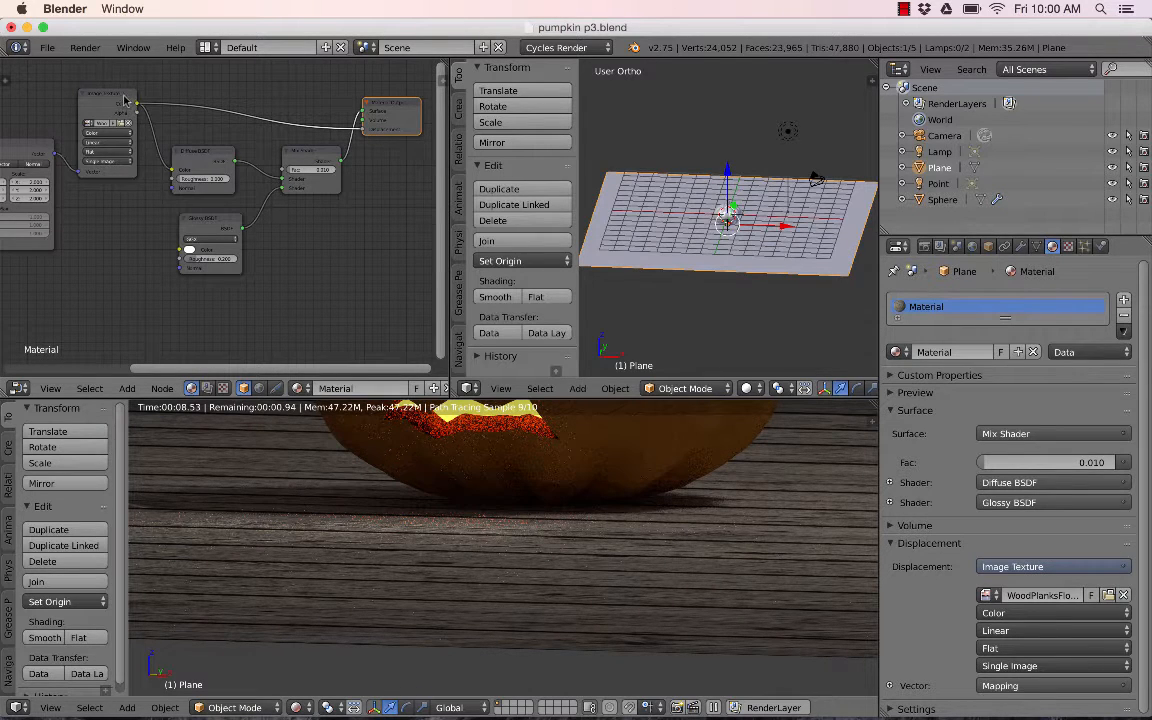
pyautogui.moveTo(117, 100); pyautogui.dragTo(123, 92)
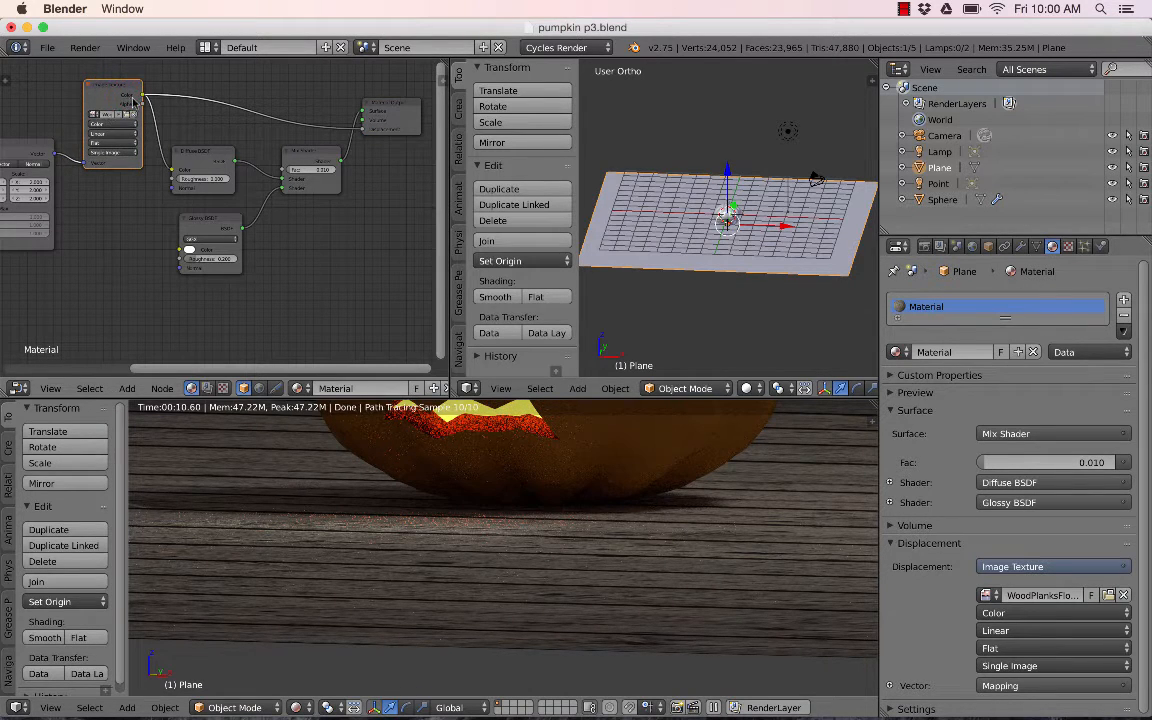
pyautogui.moveTo(390, 110); pyautogui.dragTo(396, 117)
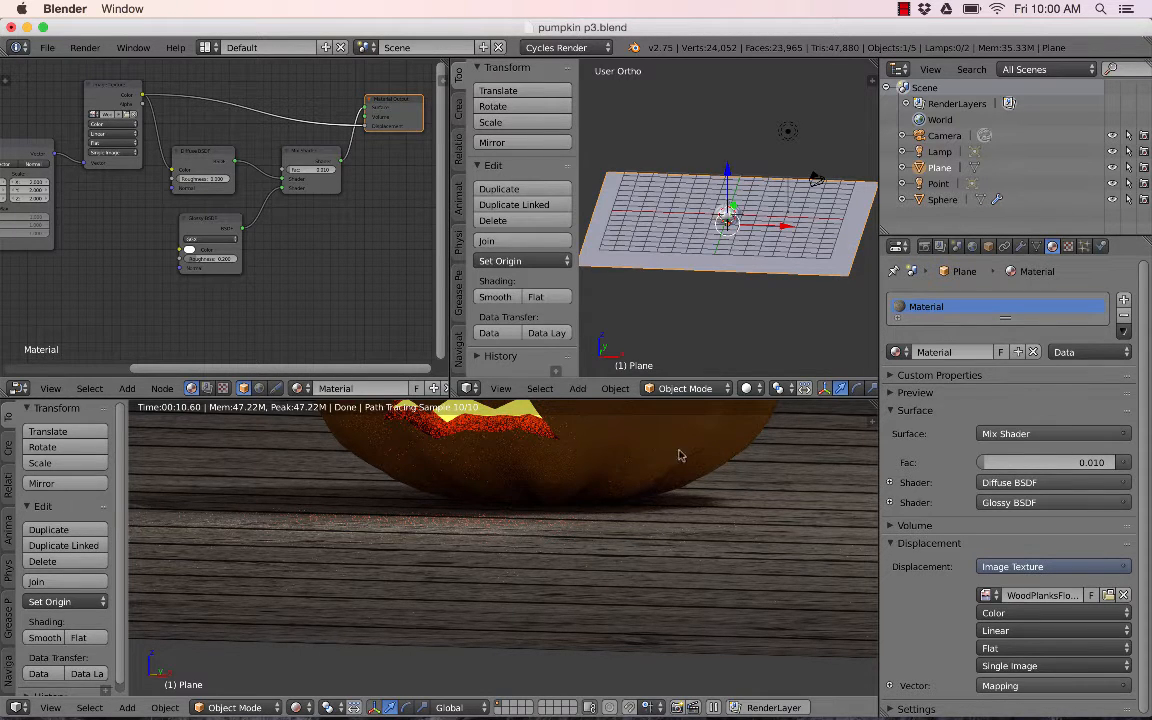
pyautogui.scroll(-2, 679, 455)
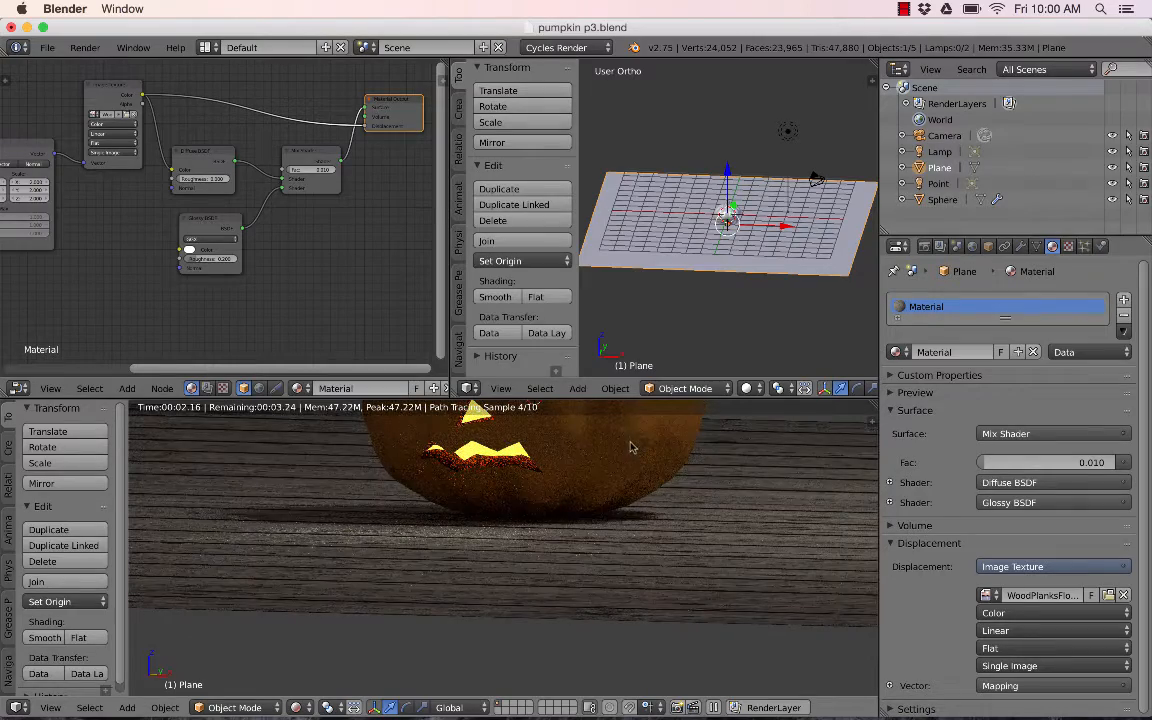
pyautogui.moveTo(442, 541); pyautogui.dragTo(440, 565, button='middle')
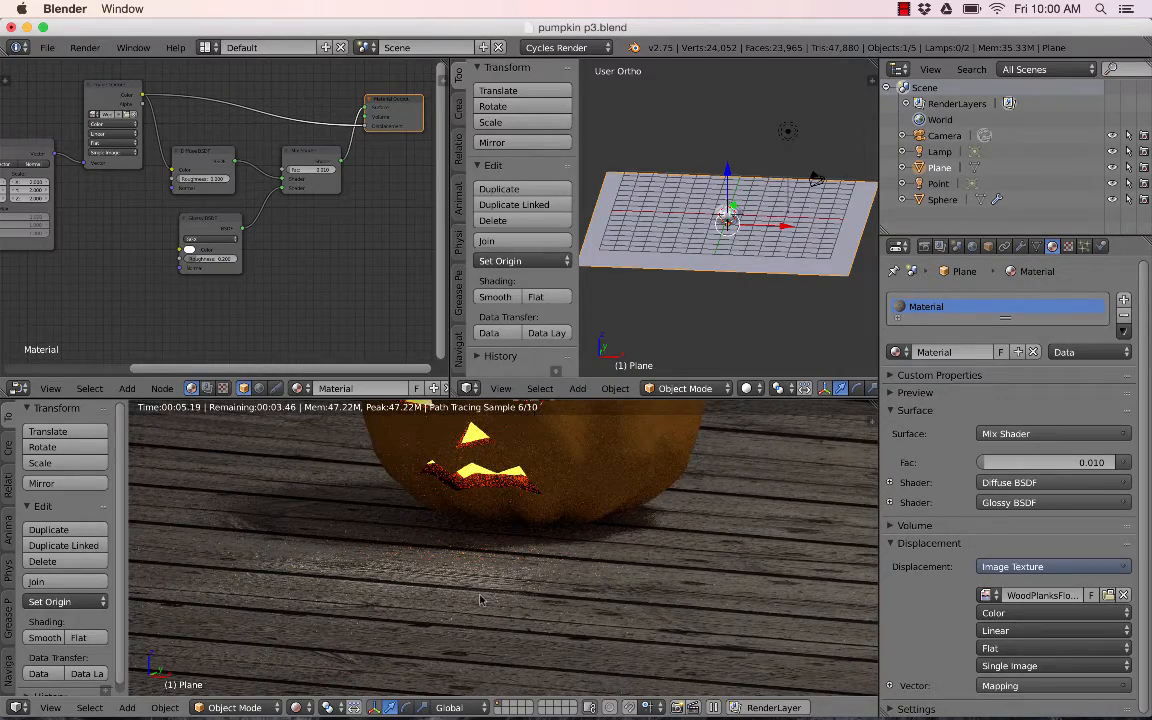
pyautogui.moveTo(482, 599); pyautogui.dragTo(484, 567, button='middle')
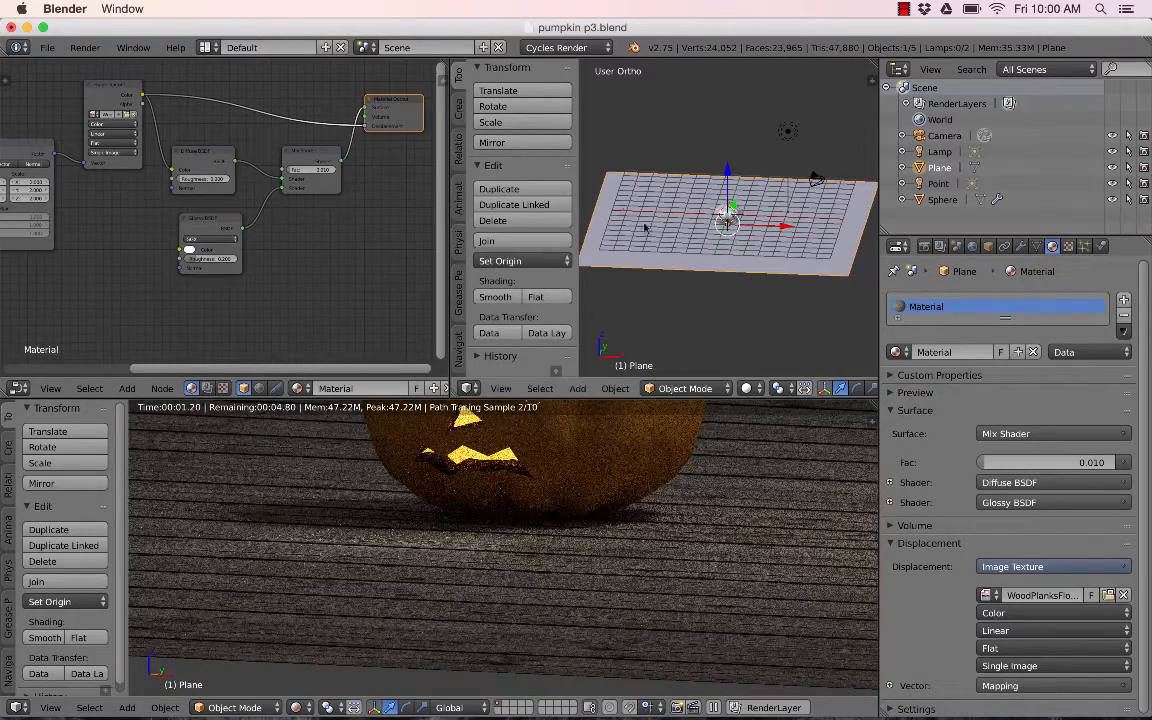
# - Add a Displace modifier to the plane
pyautogui.click(1021, 246)
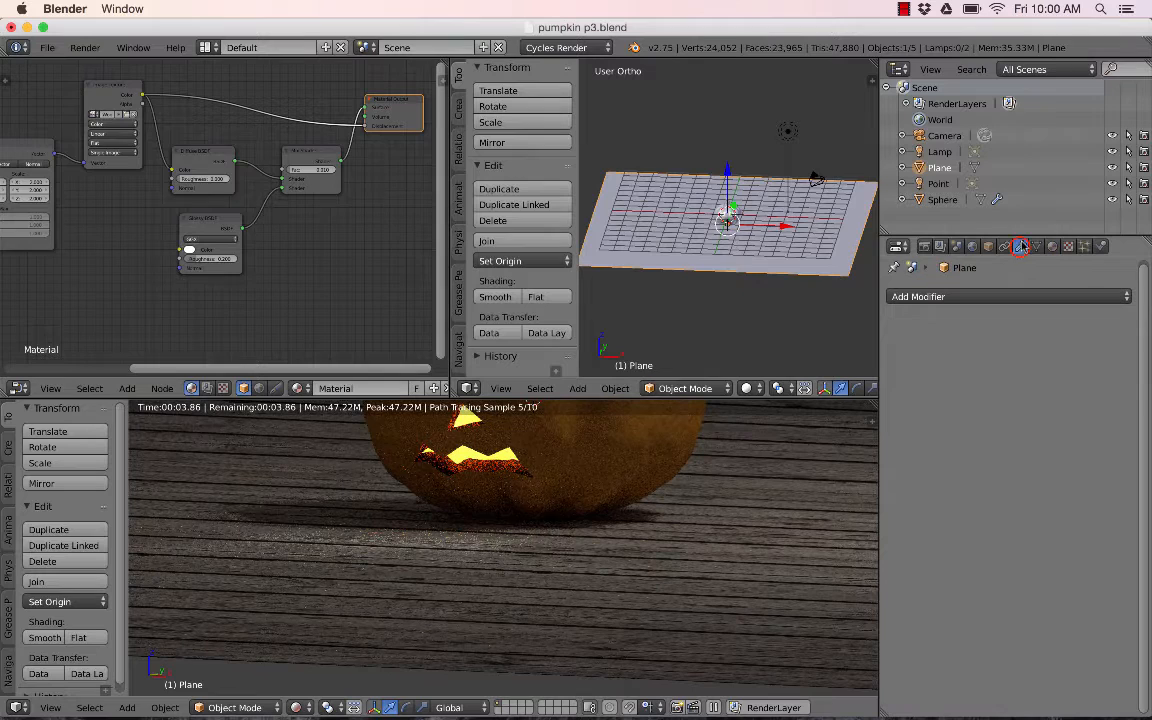
pyautogui.click(1010, 296)
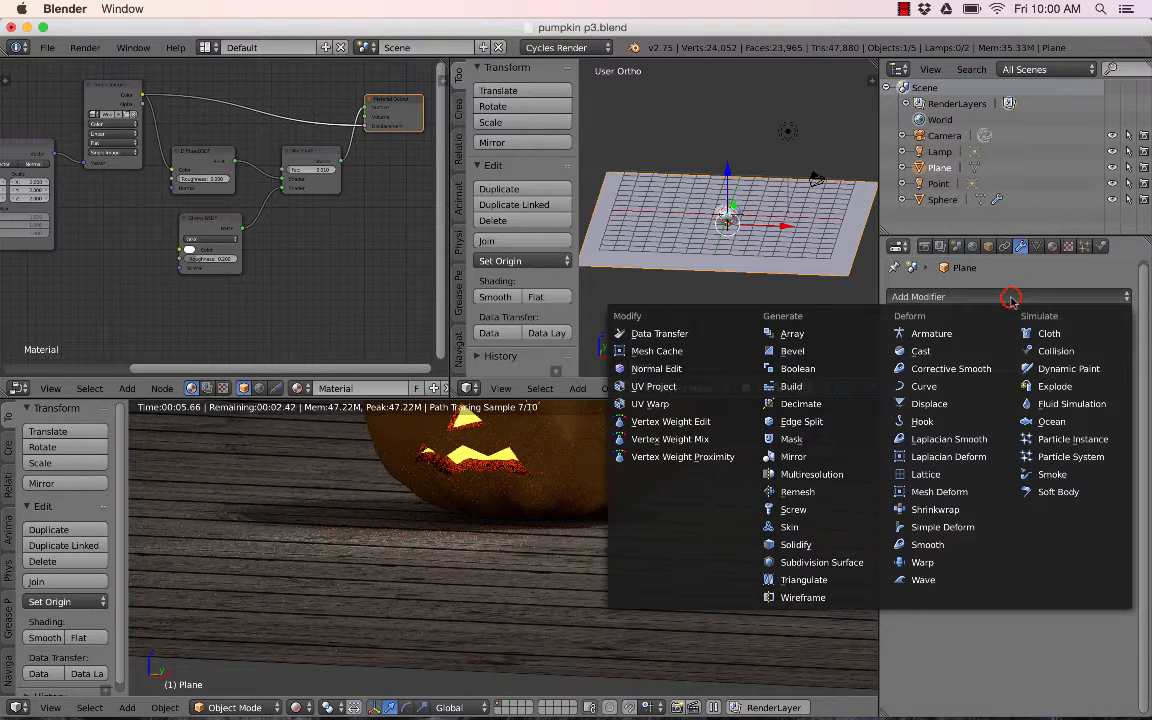
pyautogui.click(929, 403)
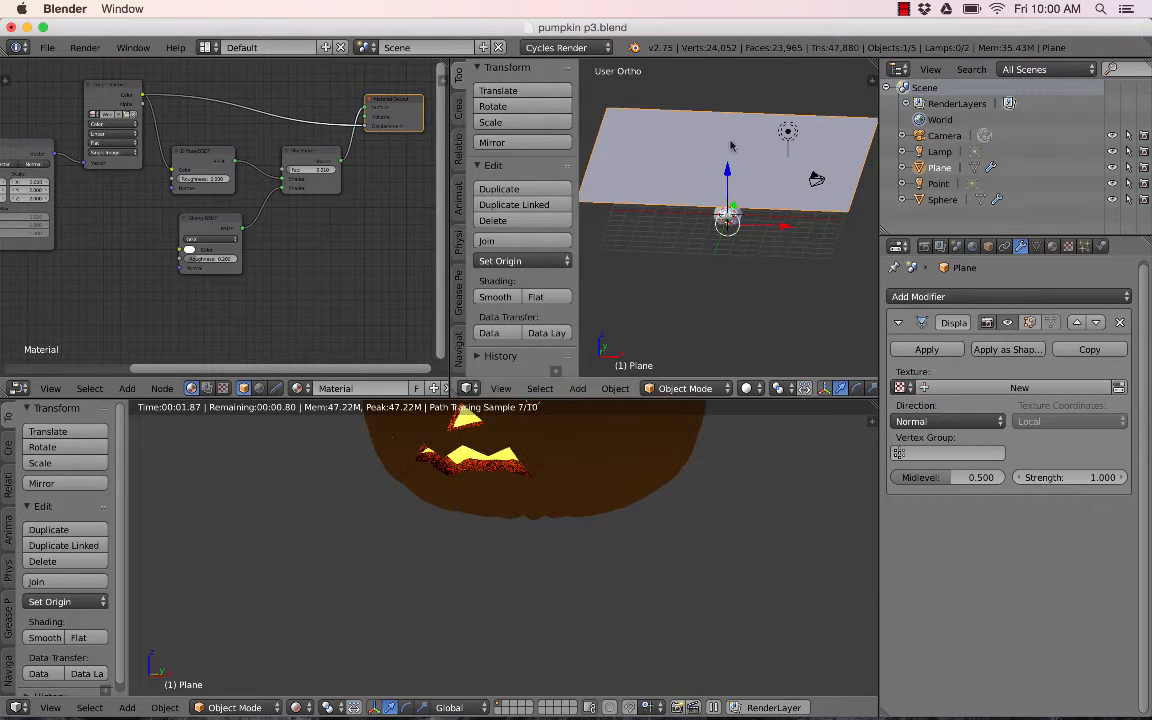
# - Create a new texture for the Displace modifier
pyautogui.click(1005, 322)
pyautogui.click(1004, 323)
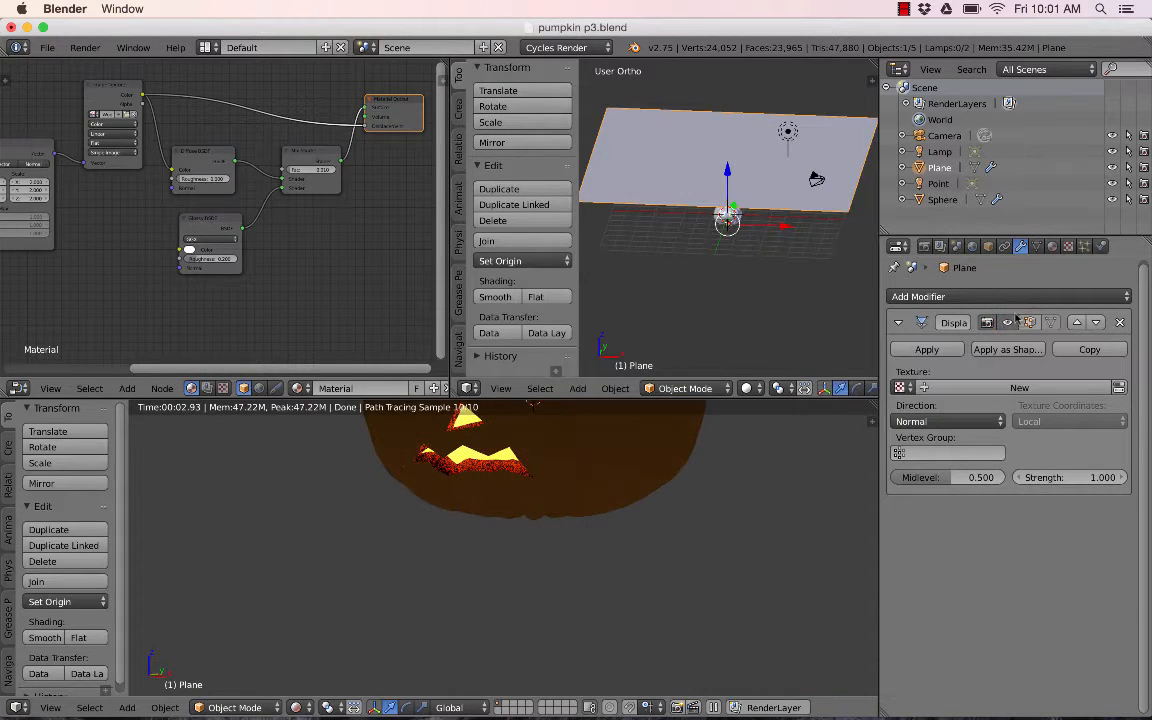
pyautogui.click(1022, 388)
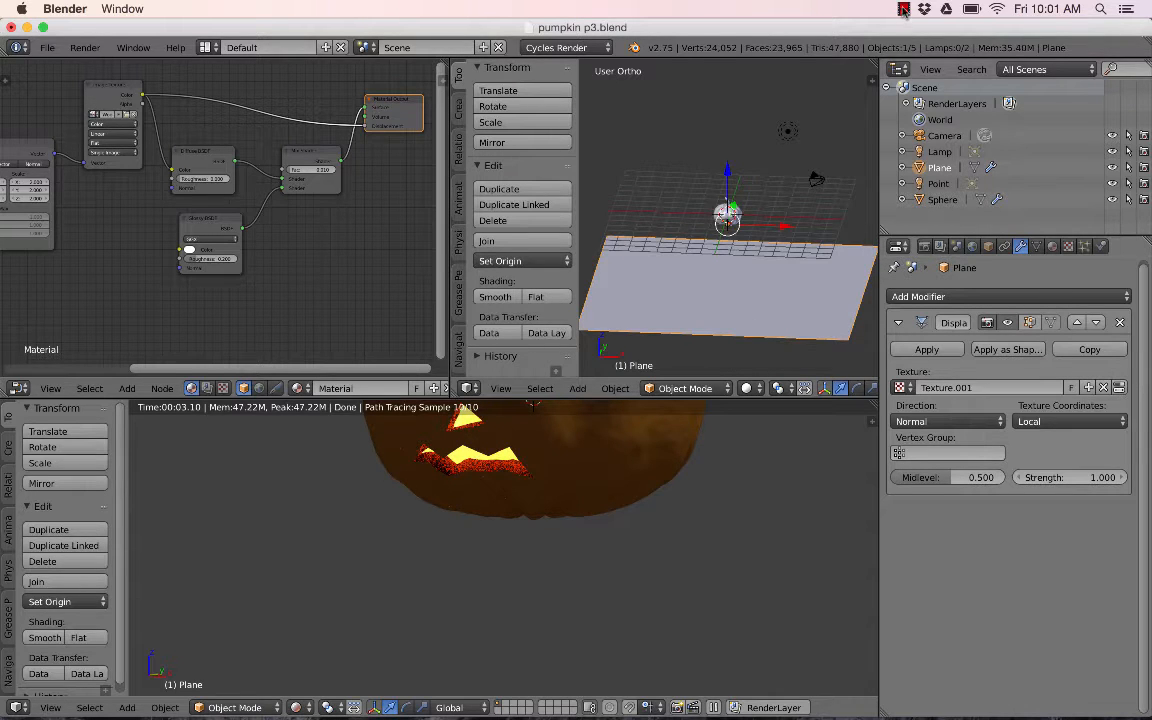
pyautogui.click(904, 9)
pyautogui.click(920, 36)
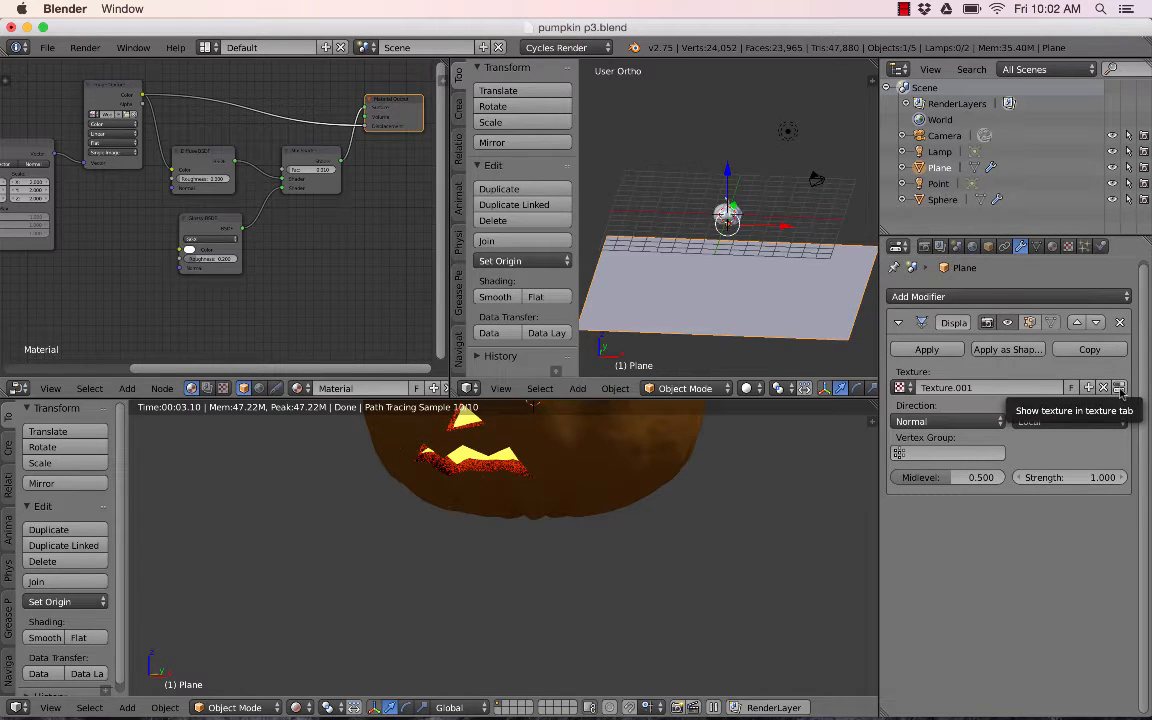
# - Load WoodPlanksFloors0011_1_S.jpg from the Desktop as the displacement texture's image
pyautogui.click(1119, 388)
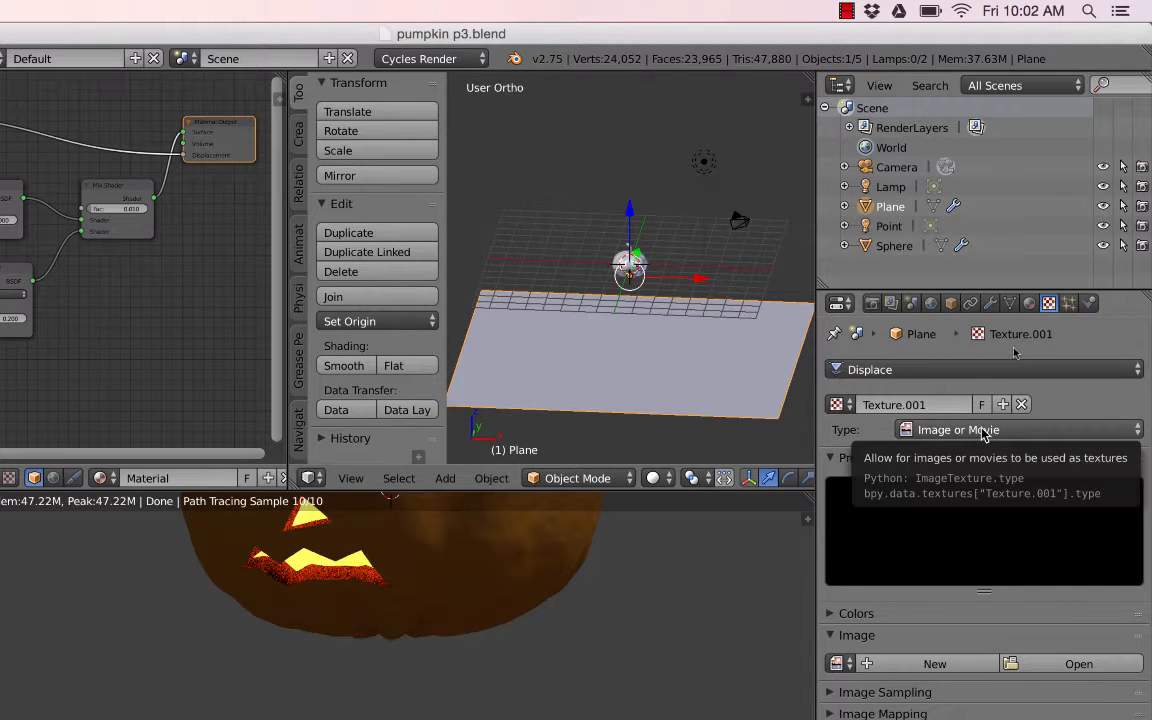
pyautogui.click(1063, 668)
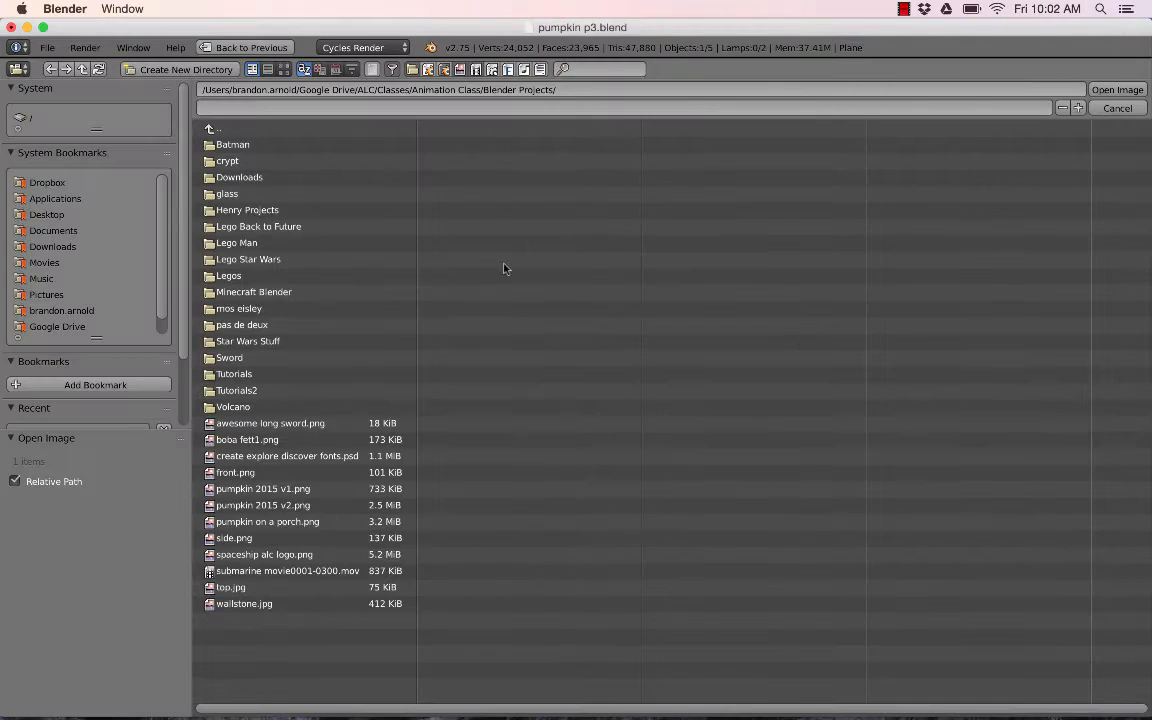
pyautogui.click(50, 215)
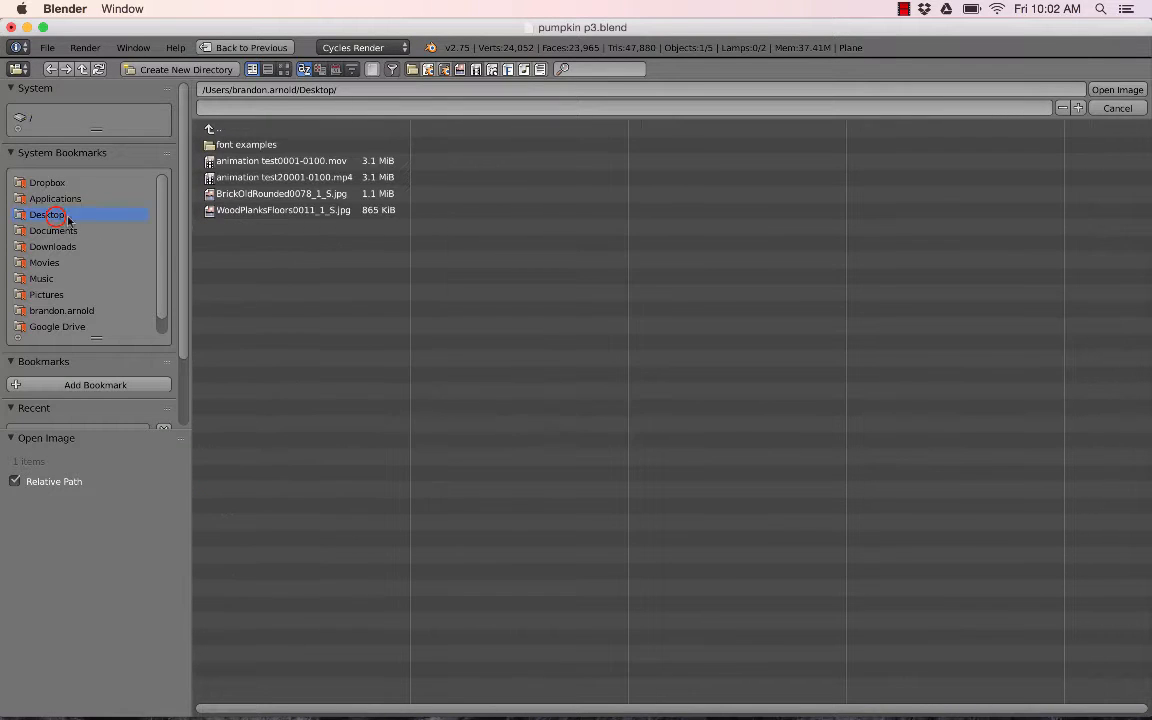
pyautogui.click(245, 210)
pyautogui.click(1122, 89)
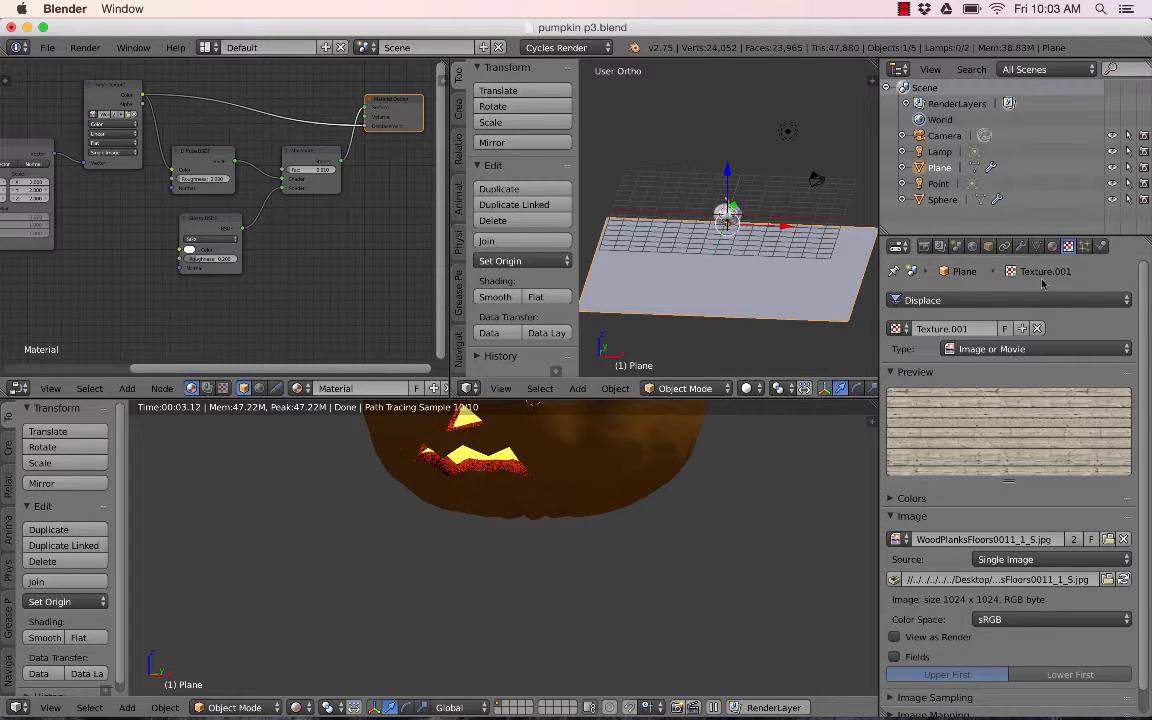
# - Switch the plane into Edit Mode
pyautogui.click(1021, 247)
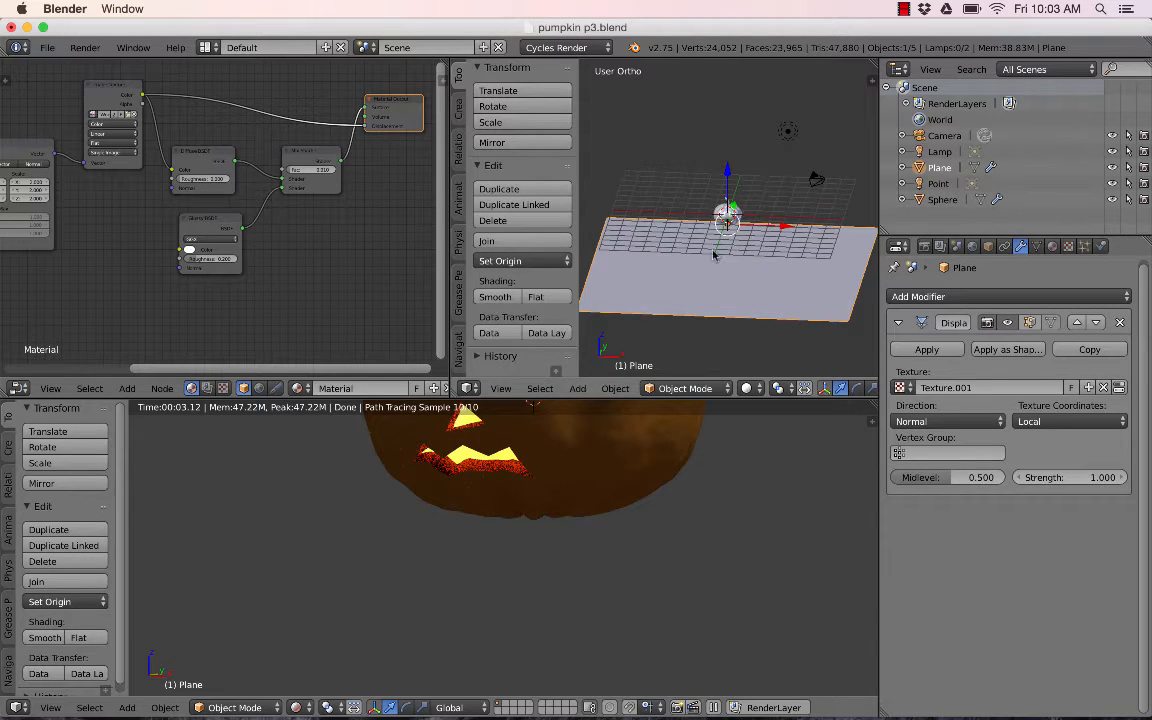
pyautogui.click(697, 283)
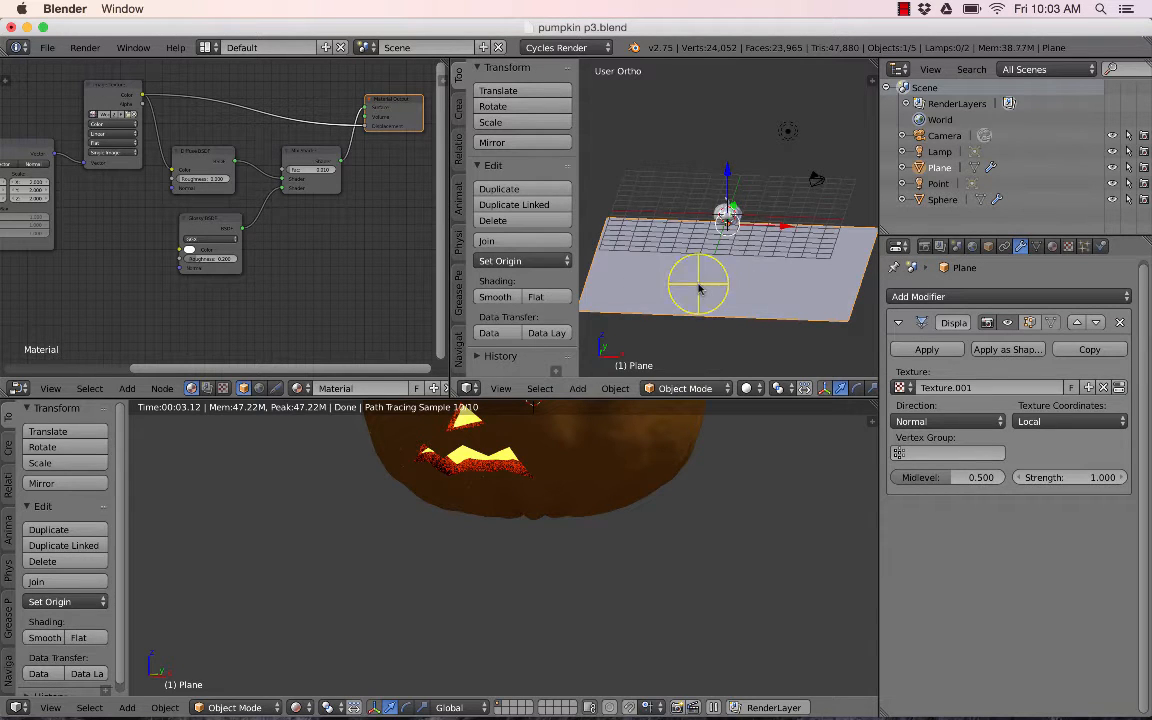
pyautogui.click(646, 393)
pyautogui.click(689, 352)
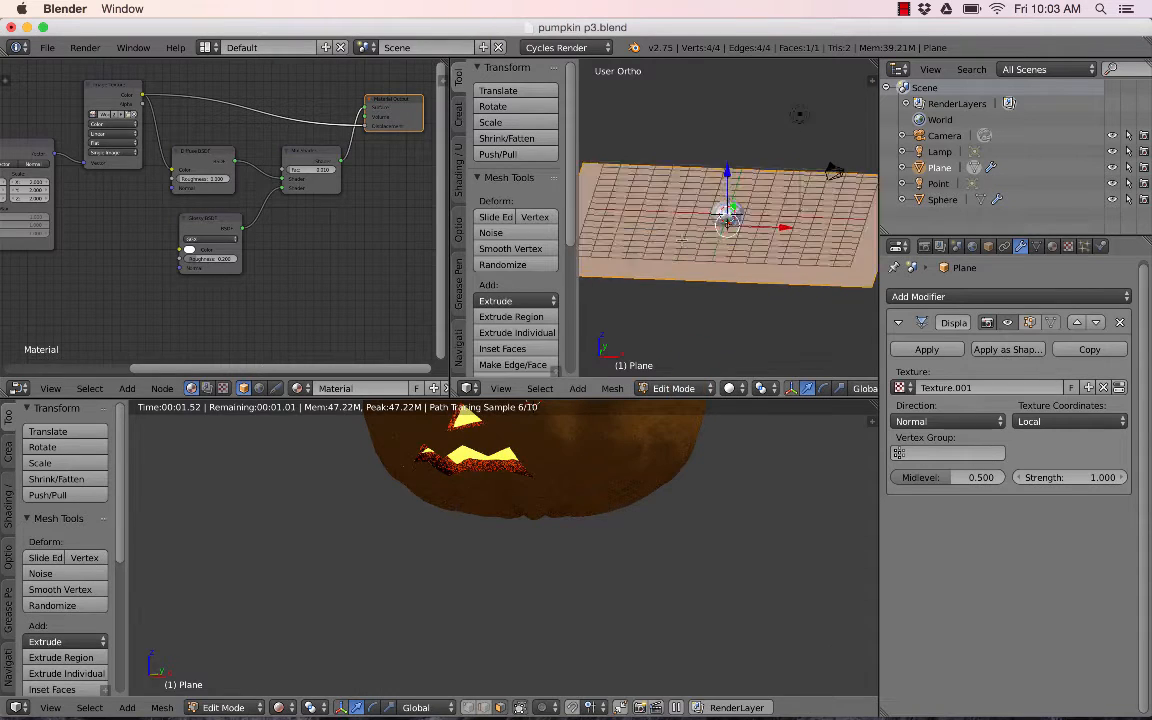
# - Subdivide the plane's mesh with 100 cuts and return to Object Mode
pyautogui.scroll(-3, 808, 224)
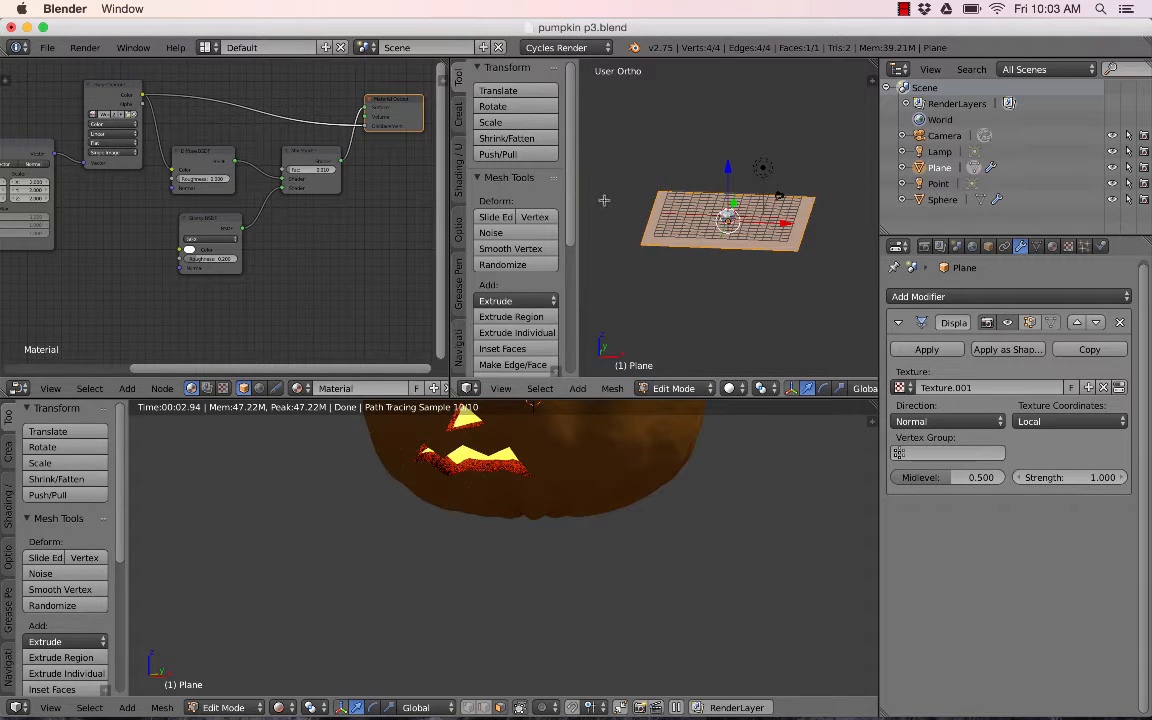
pyautogui.scroll(-5, 572, 157)
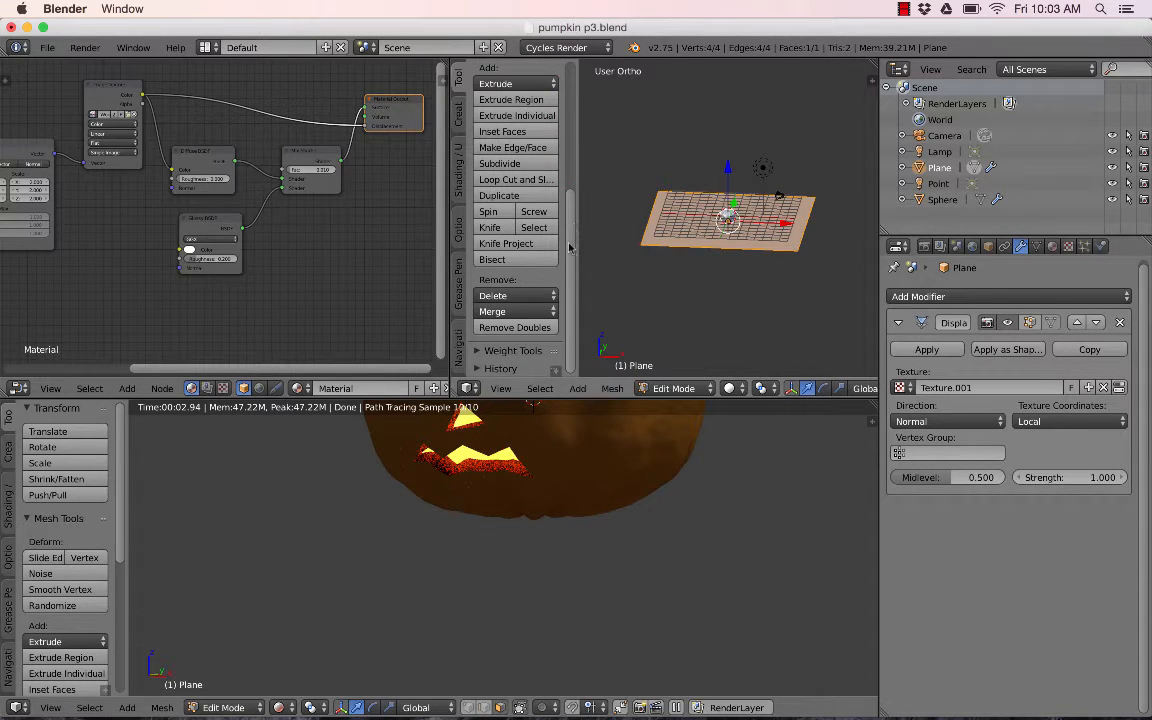
pyautogui.click(530, 166)
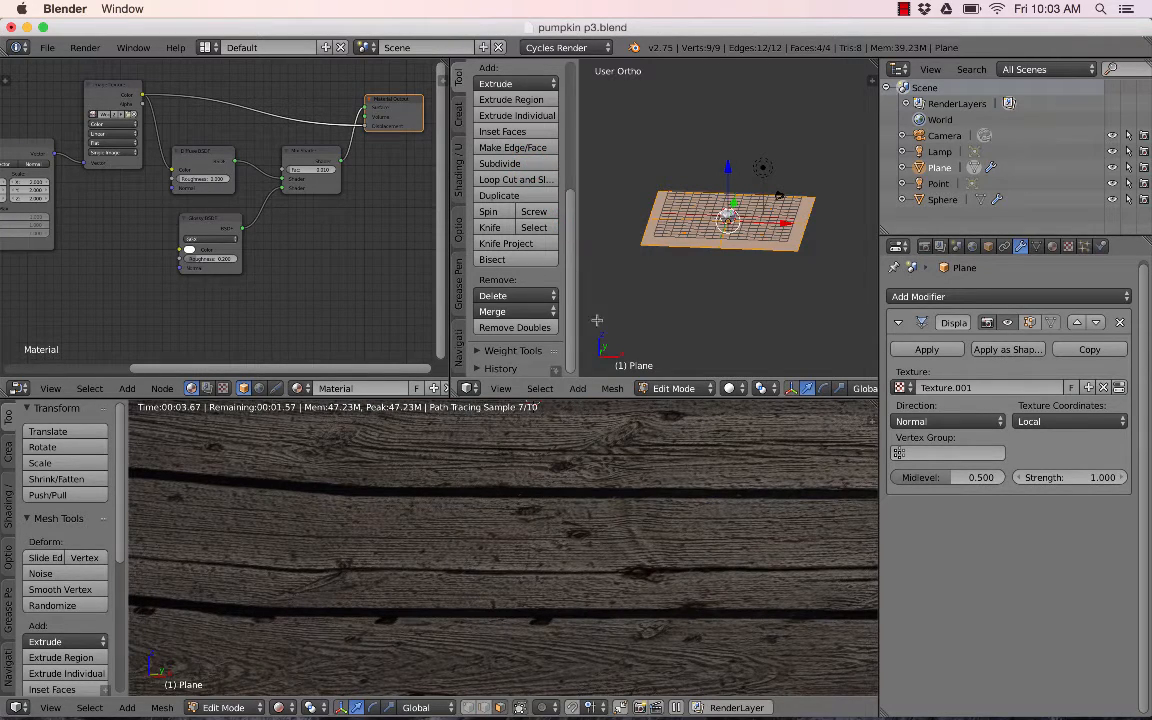
pyautogui.click(555, 369)
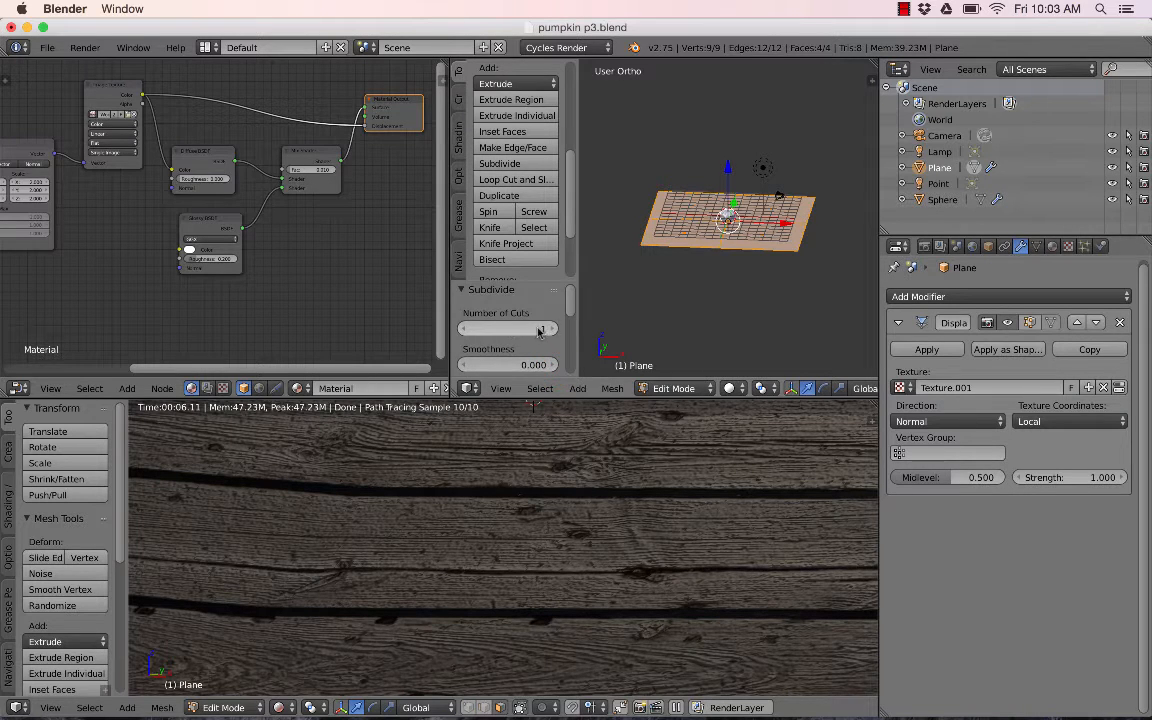
pyautogui.click(533, 329)
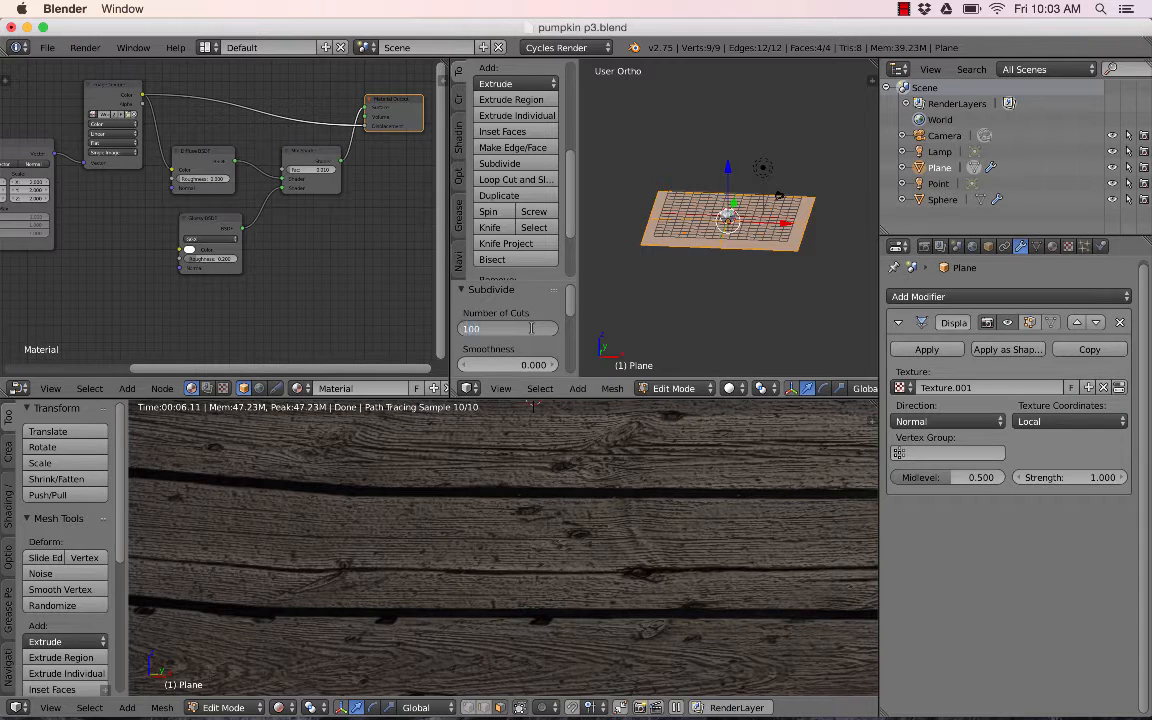
pyautogui.write('100')
pyautogui.press('Return')
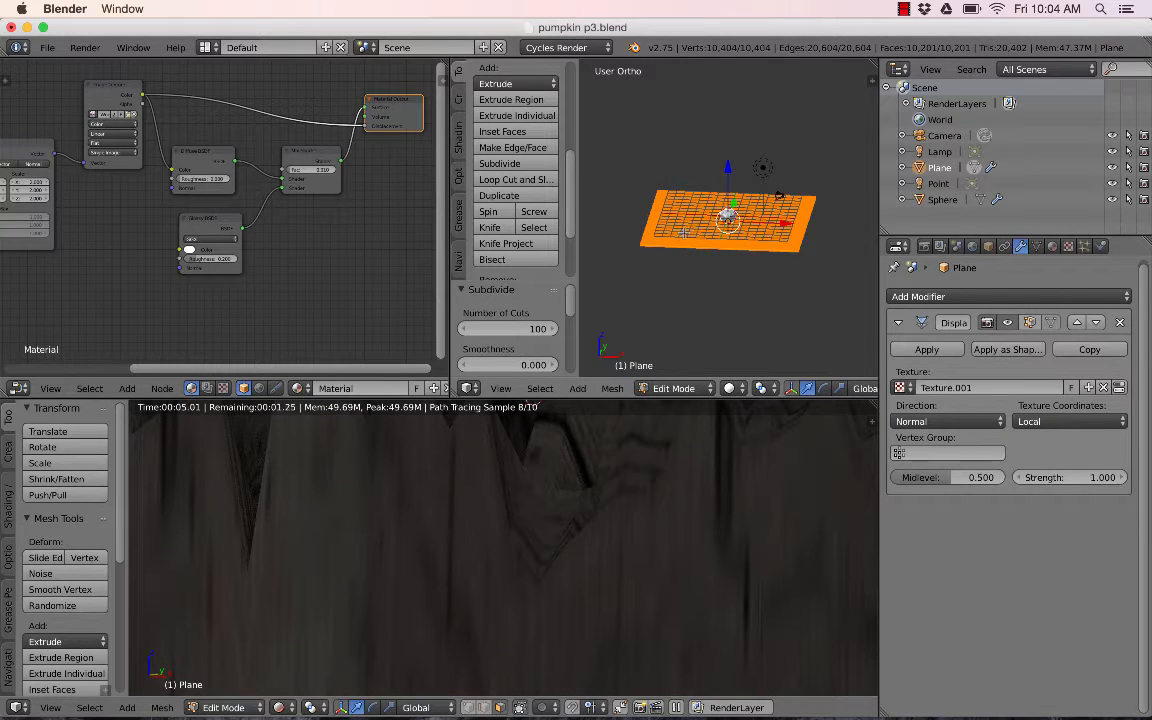
pyautogui.press('Tab')
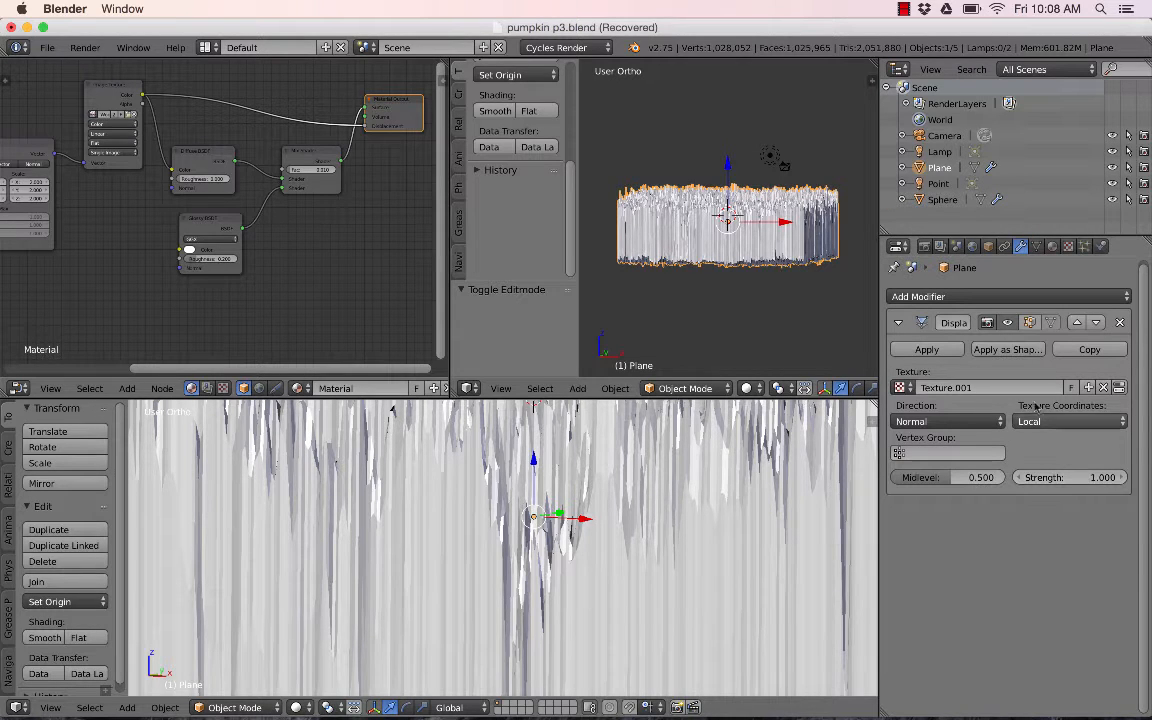
# - Set the Displace modifier's strength to 0.04
pyautogui.click(1080, 477)
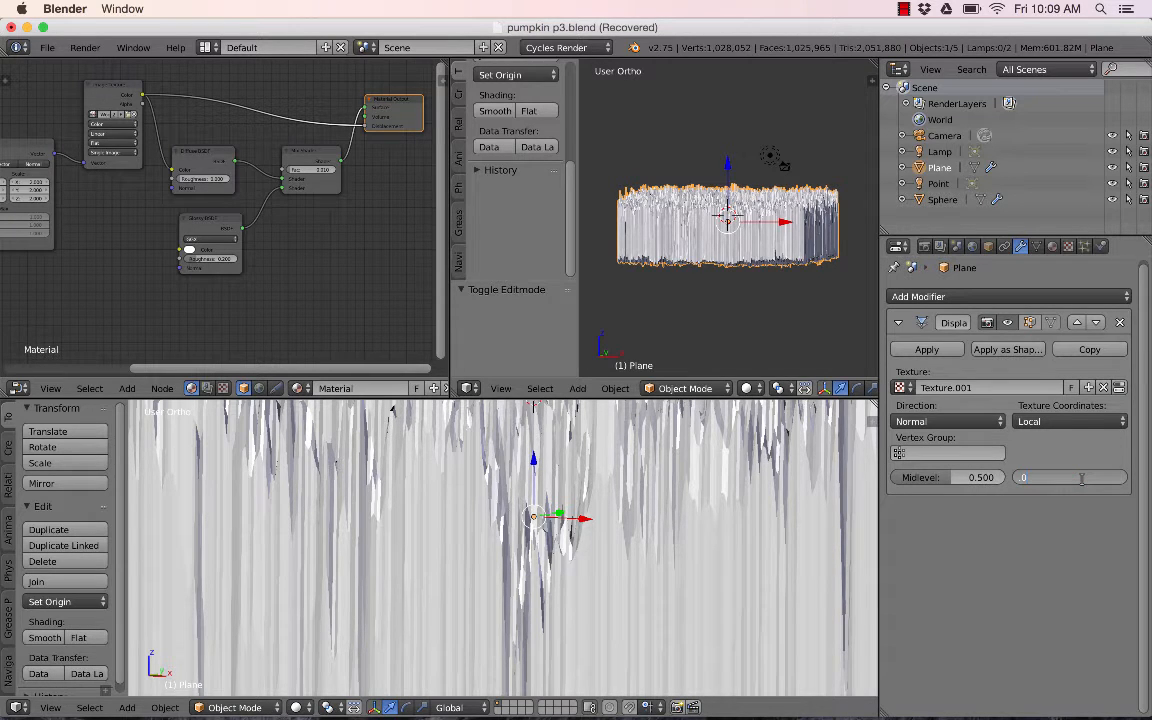
pyautogui.press('Return')
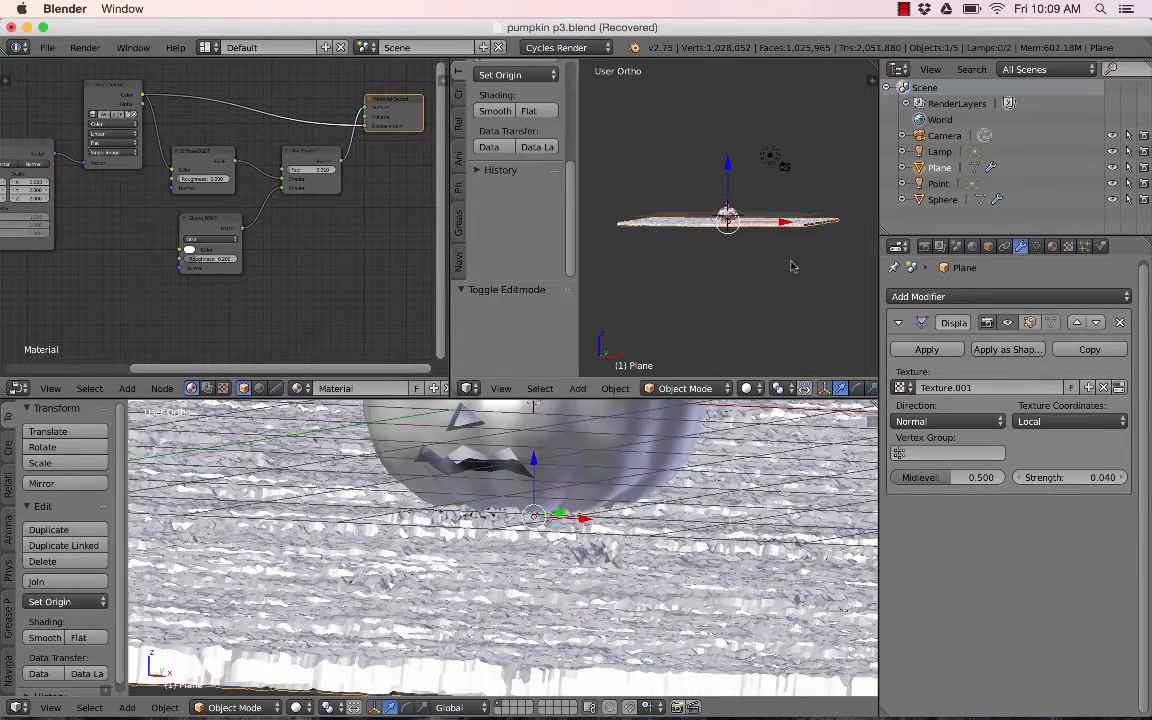
pyautogui.click(904, 9)
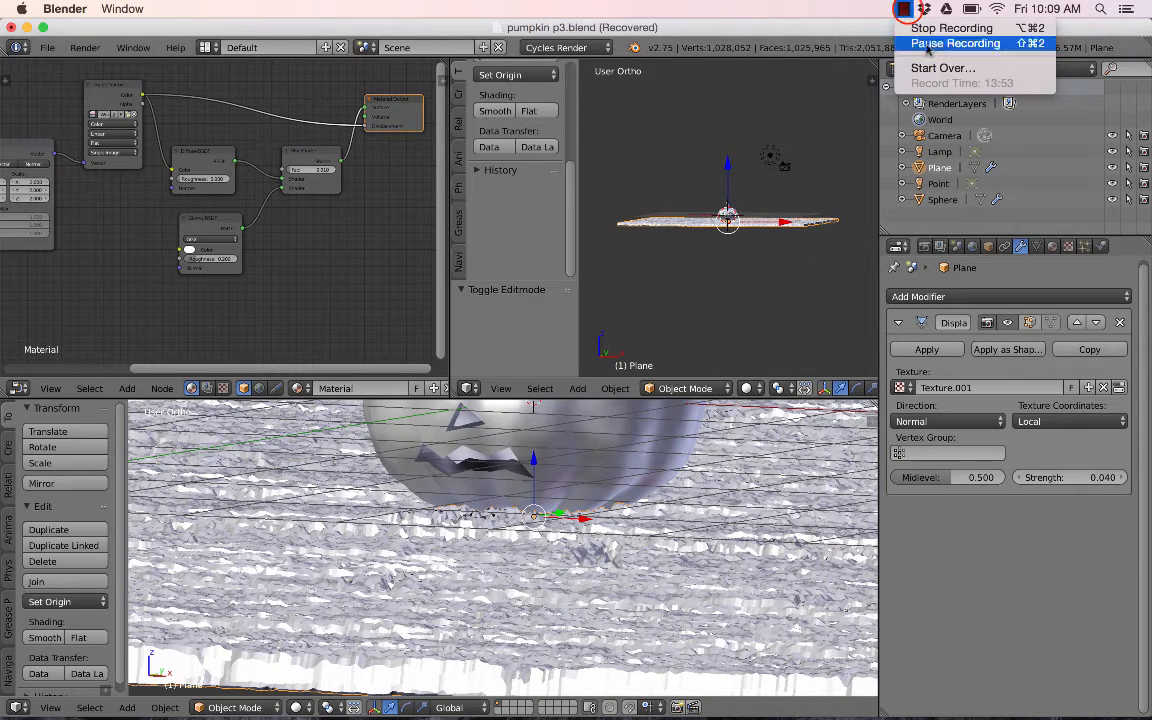
pyautogui.click(927, 45)
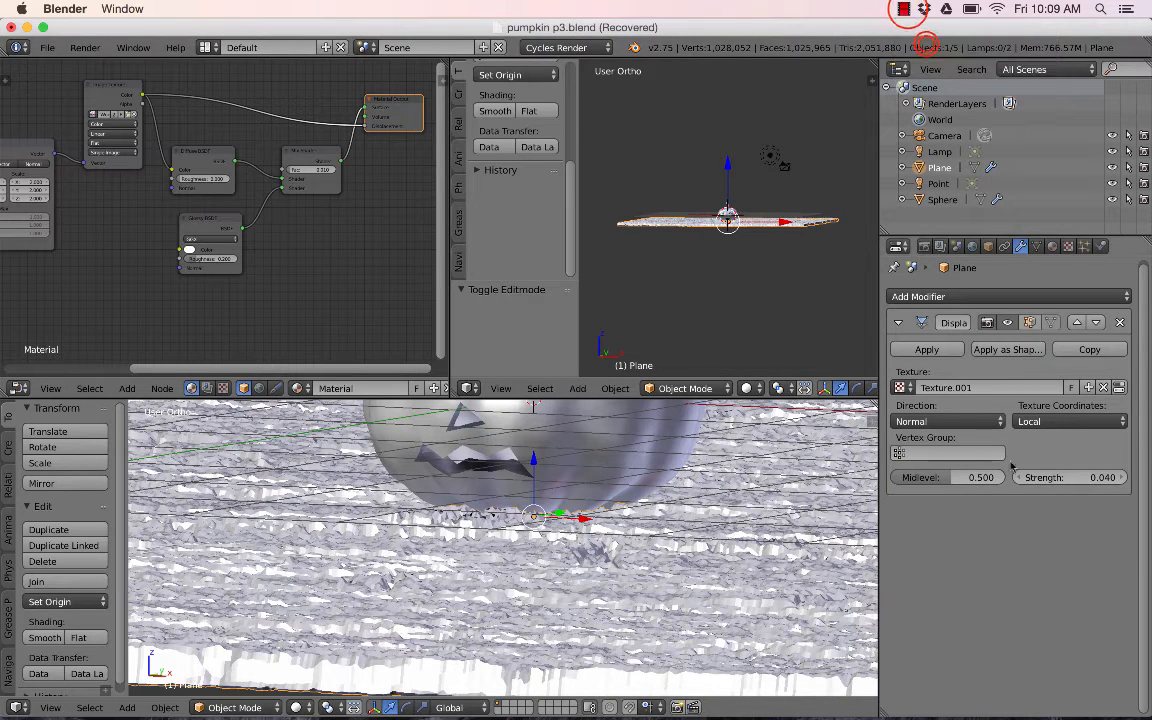
# - Set the Displace modifier's strength to 0.02
pyautogui.click(1080, 477)
pyautogui.write('.02')
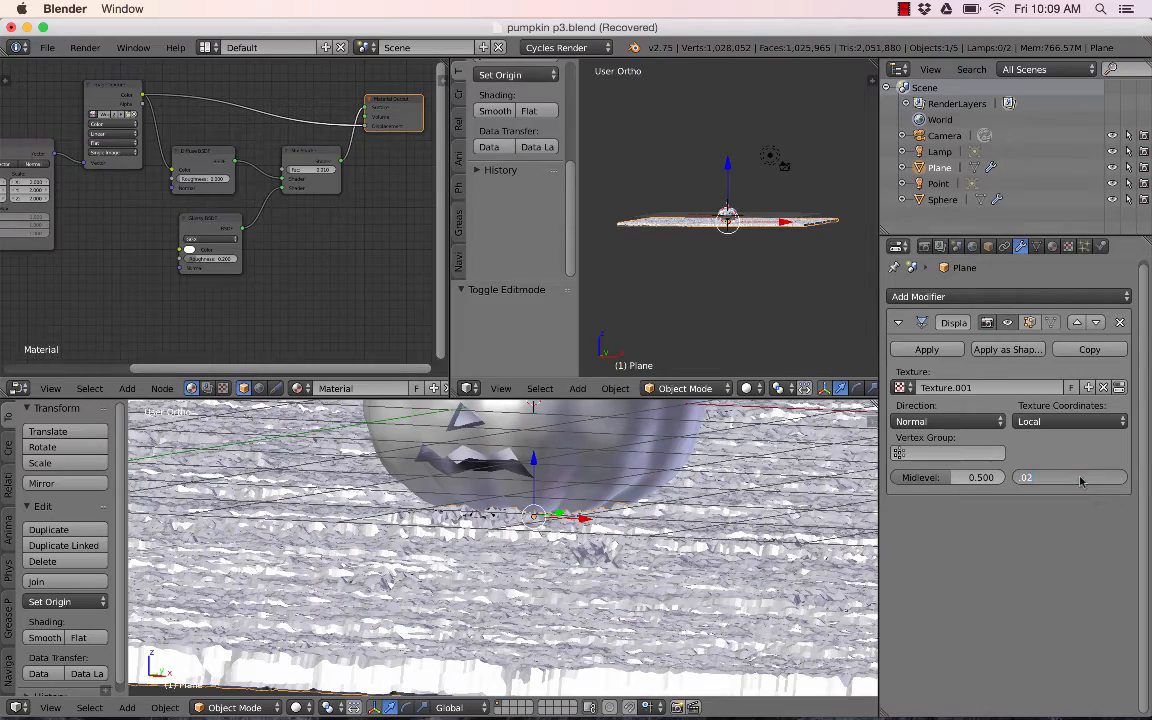
pyautogui.press('Return')
# - Preview the displaced floor under the pumpkin with Rendered viewport shading
pyautogui.scroll(-2, 677, 526)
pyautogui.moveTo(674, 525); pyautogui.dragTo(481, 588, button='middle')
pyautogui.scroll(1, 578, 583)
pyautogui.scroll(-5, 518, 576)
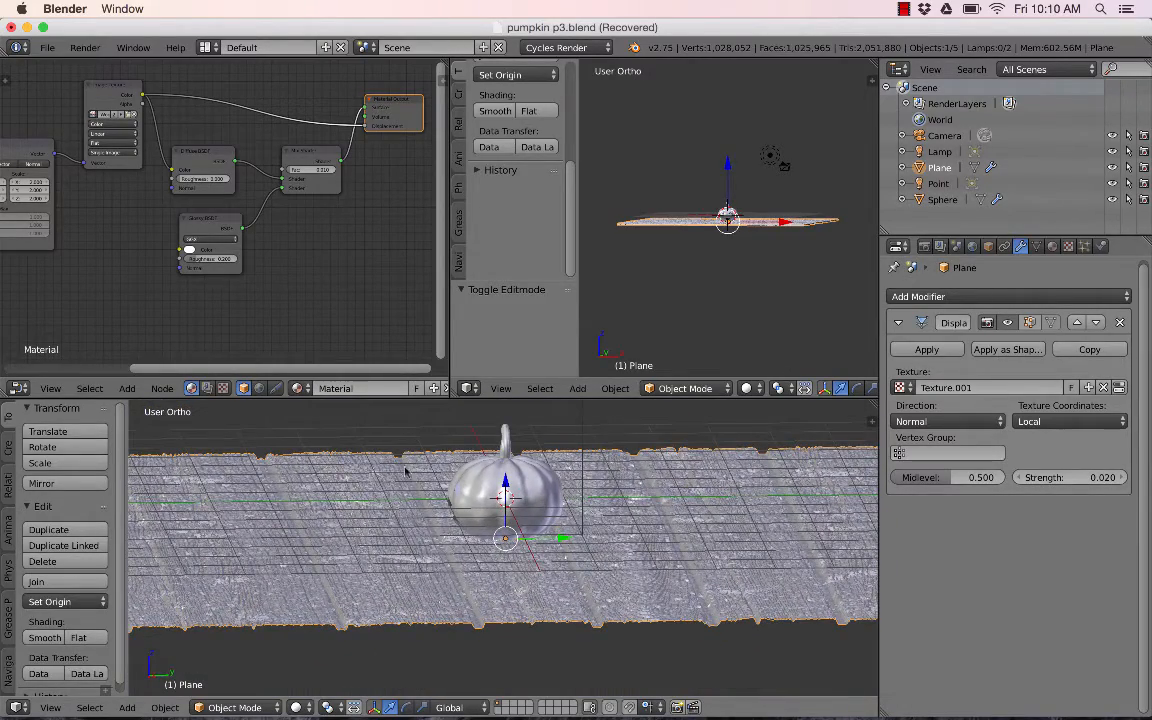
pyautogui.moveTo(346, 606); pyautogui.dragTo(349, 604, button='middle')
pyautogui.scroll(4, 375, 556)
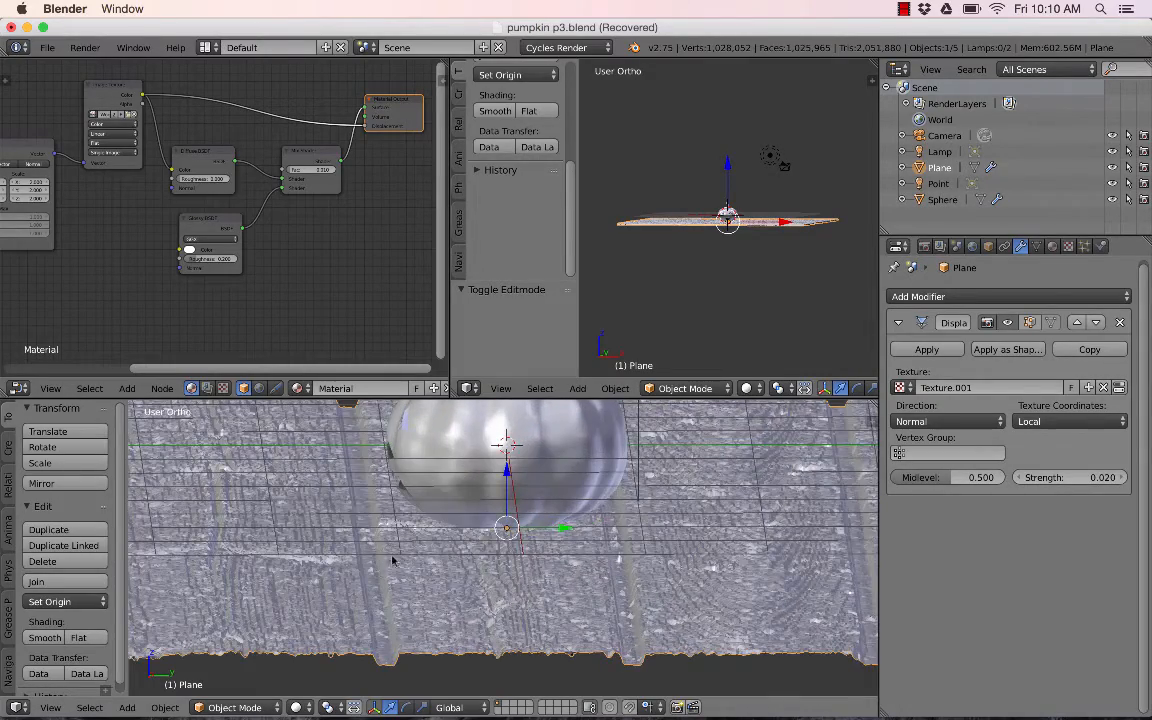
pyautogui.moveTo(392, 561)
pyautogui.mouseDown(button='middle')
pyautogui.moveTo(404, 571)
pyautogui.moveTo(440, 560)
pyautogui.moveTo(403, 520)
pyautogui.mouseUp(button='middle')
pyautogui.click(300, 706)
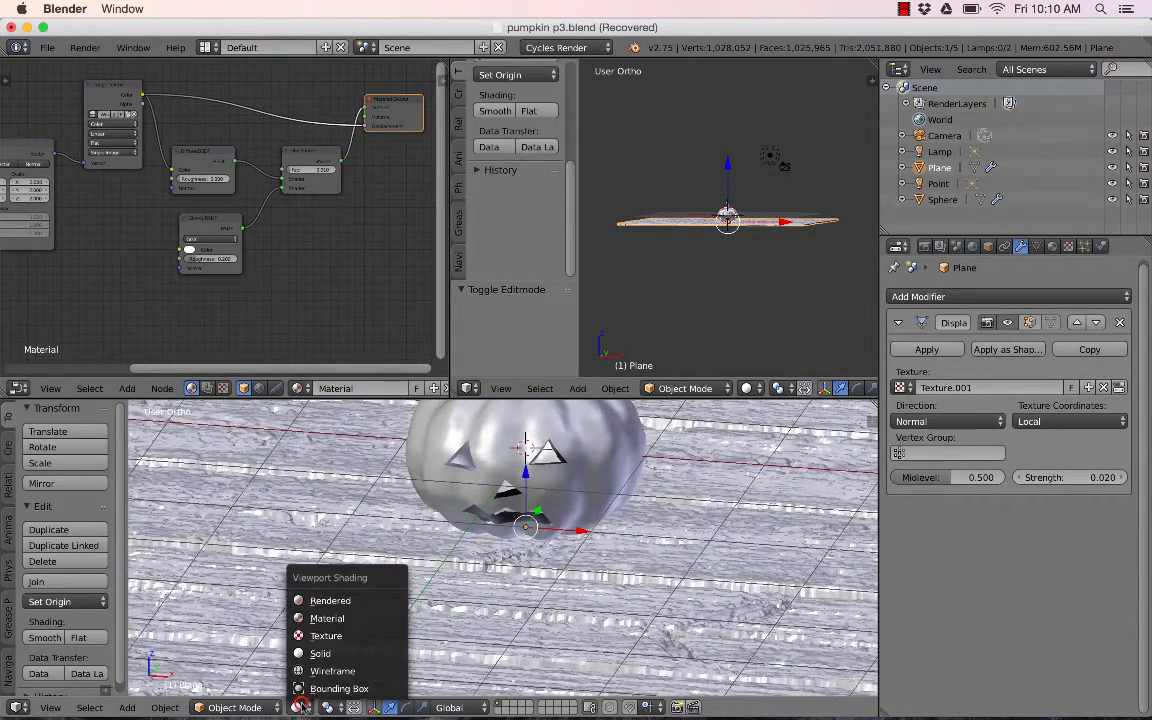
pyautogui.click(322, 602)
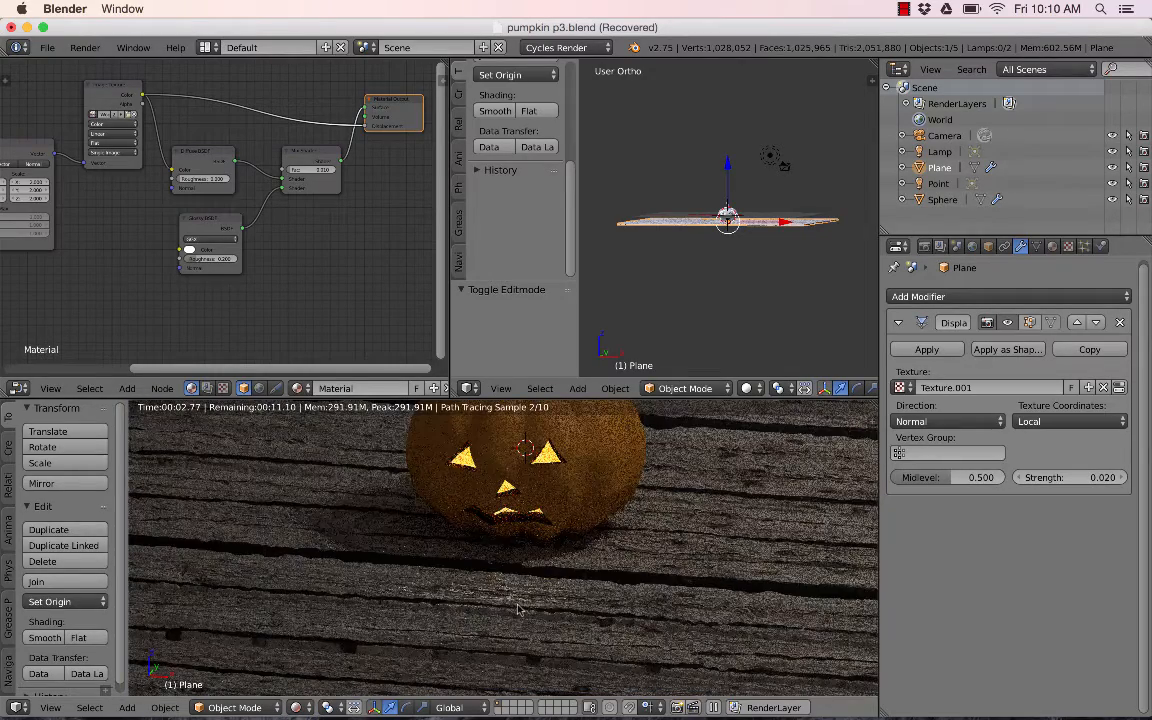
pyautogui.moveTo(488, 540)
pyautogui.mouseDown(button='middle')
pyautogui.moveTo(472, 570)
pyautogui.moveTo(488, 586)
pyautogui.mouseUp(button='middle')
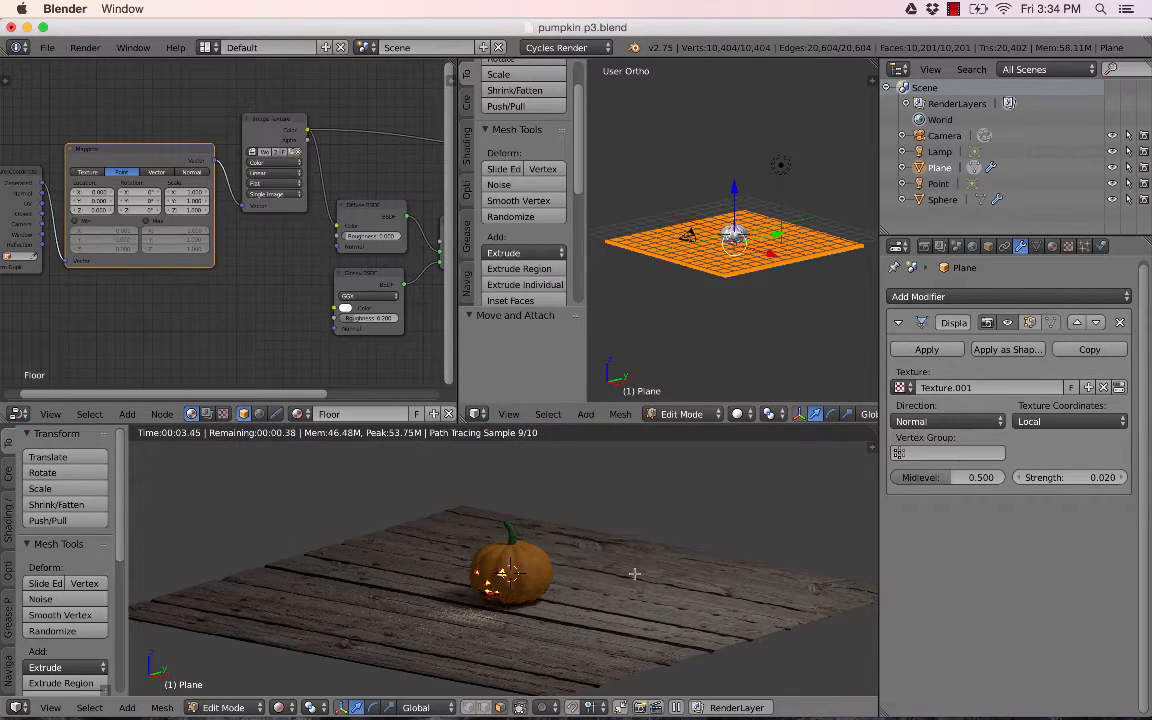
# - Leave Edit Mode and duplicate the floor plane in place from the top view
pyautogui.press('Tab')
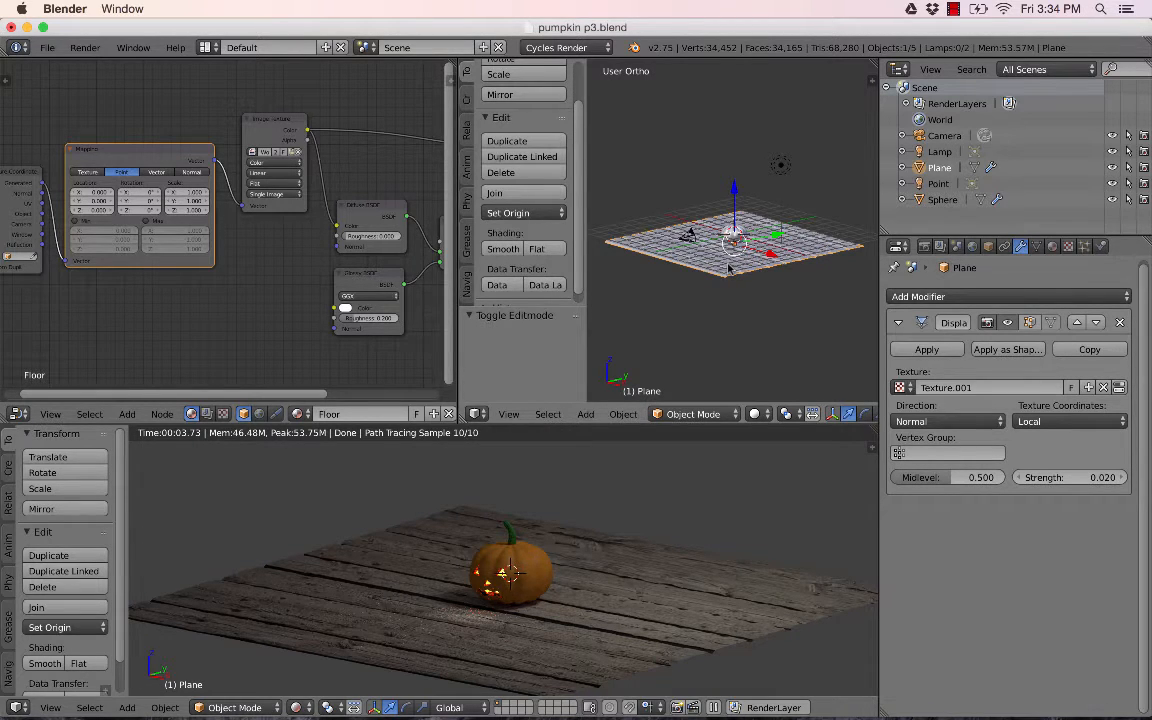
pyautogui.press('KP_7')
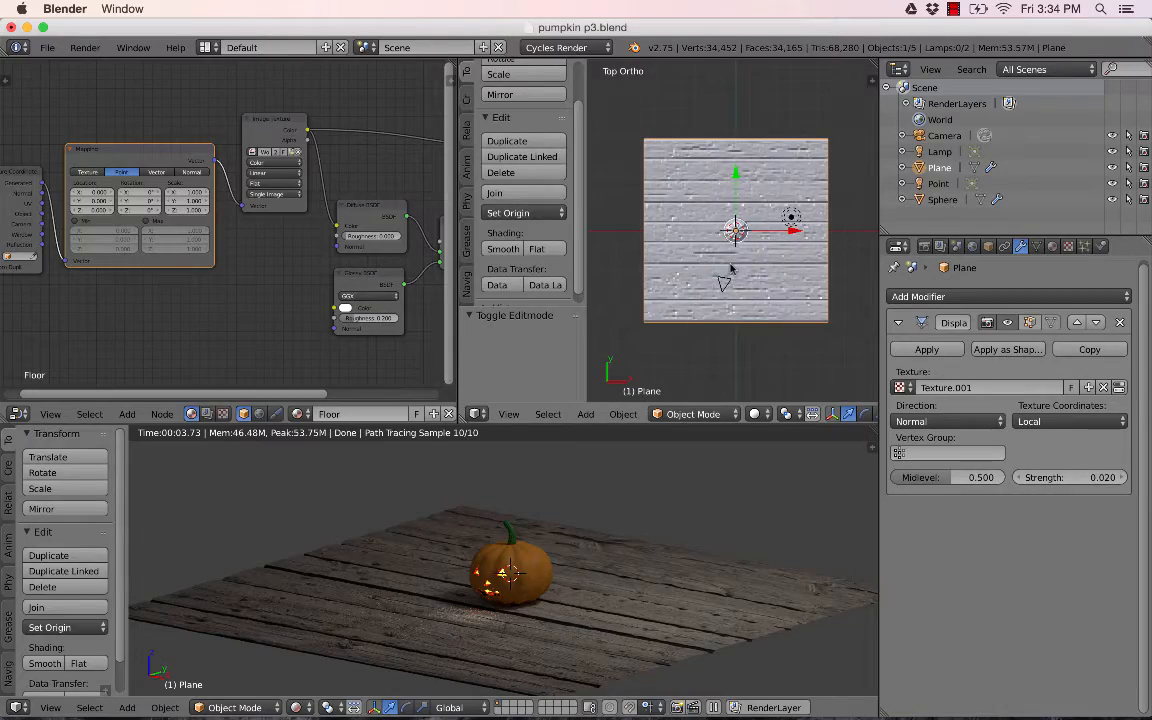
pyautogui.hotkey('shift', 'd')
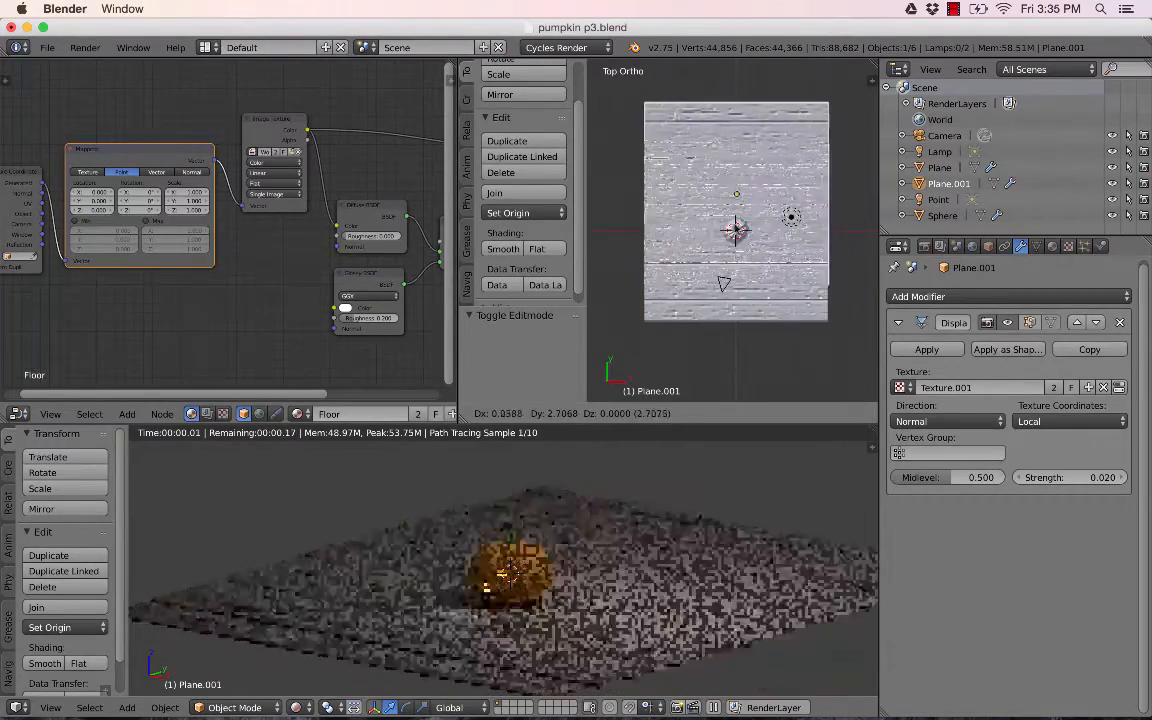
pyautogui.rightClick(765, 258)
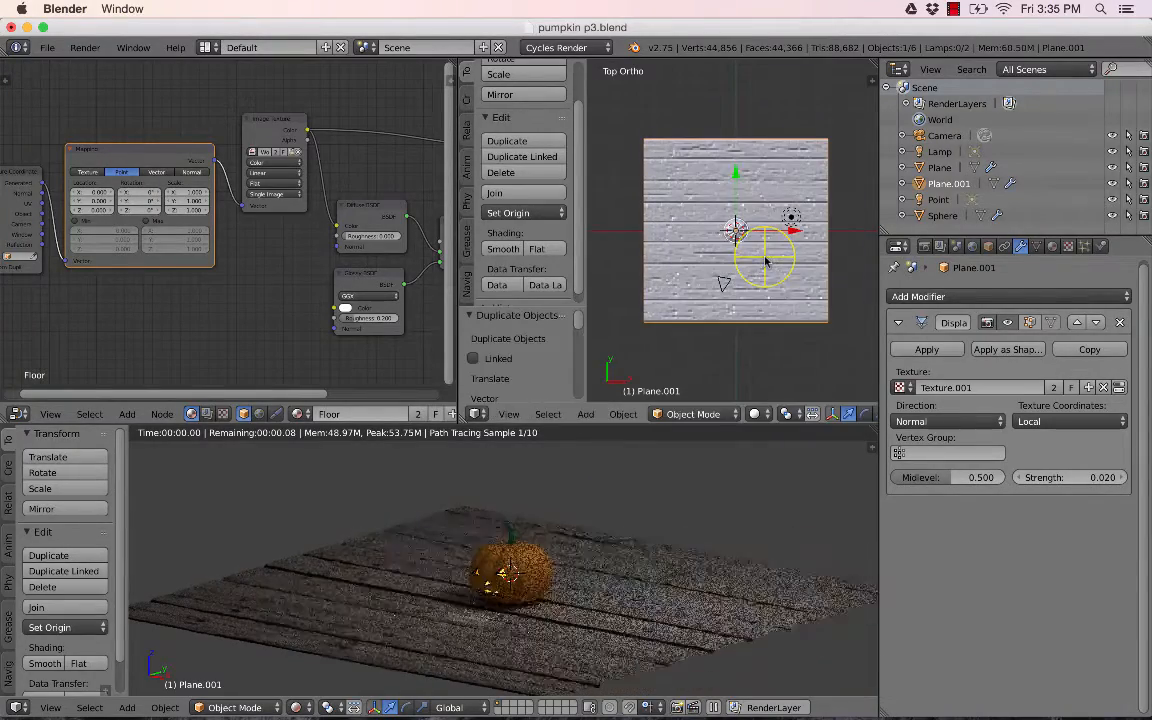
# - Rotate the duplicated plane 90° around the X axis
pyautogui.press('r')
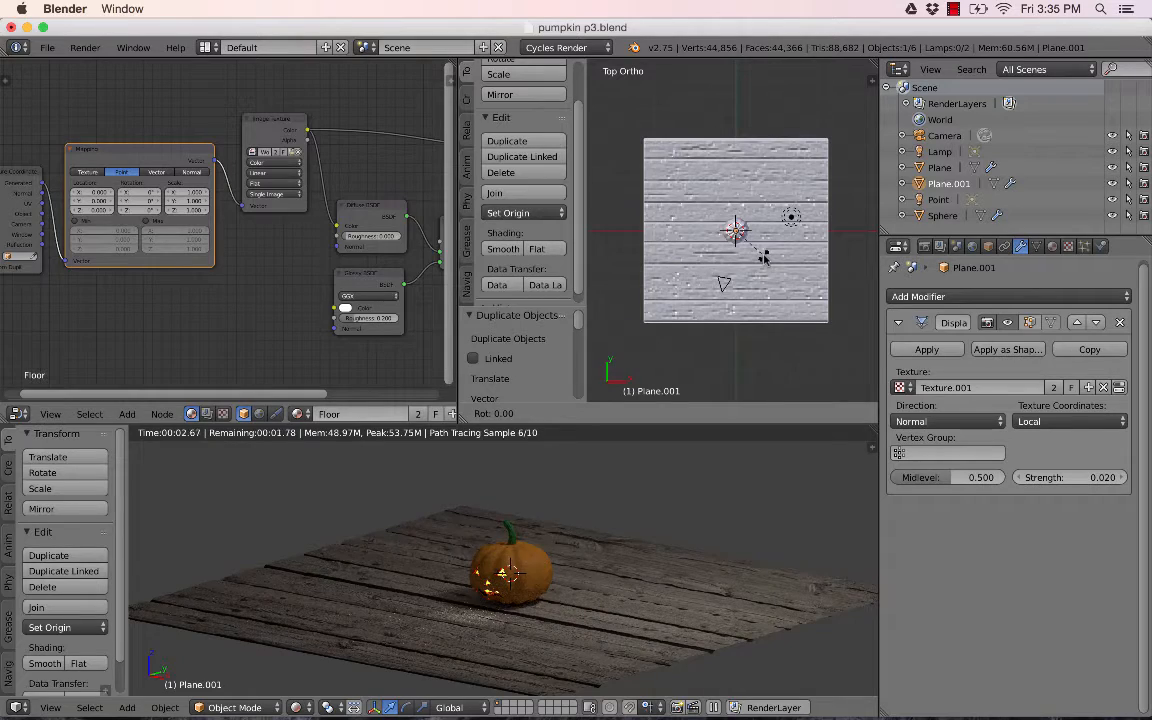
pyautogui.press('x')
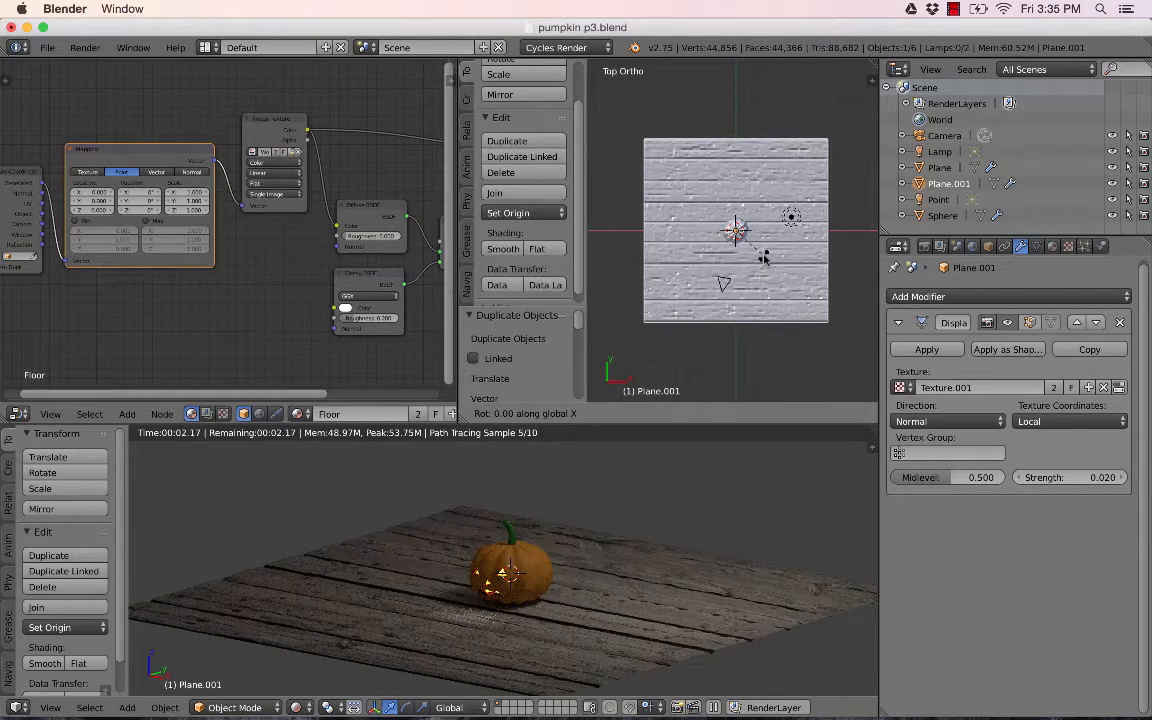
pyautogui.write('90')
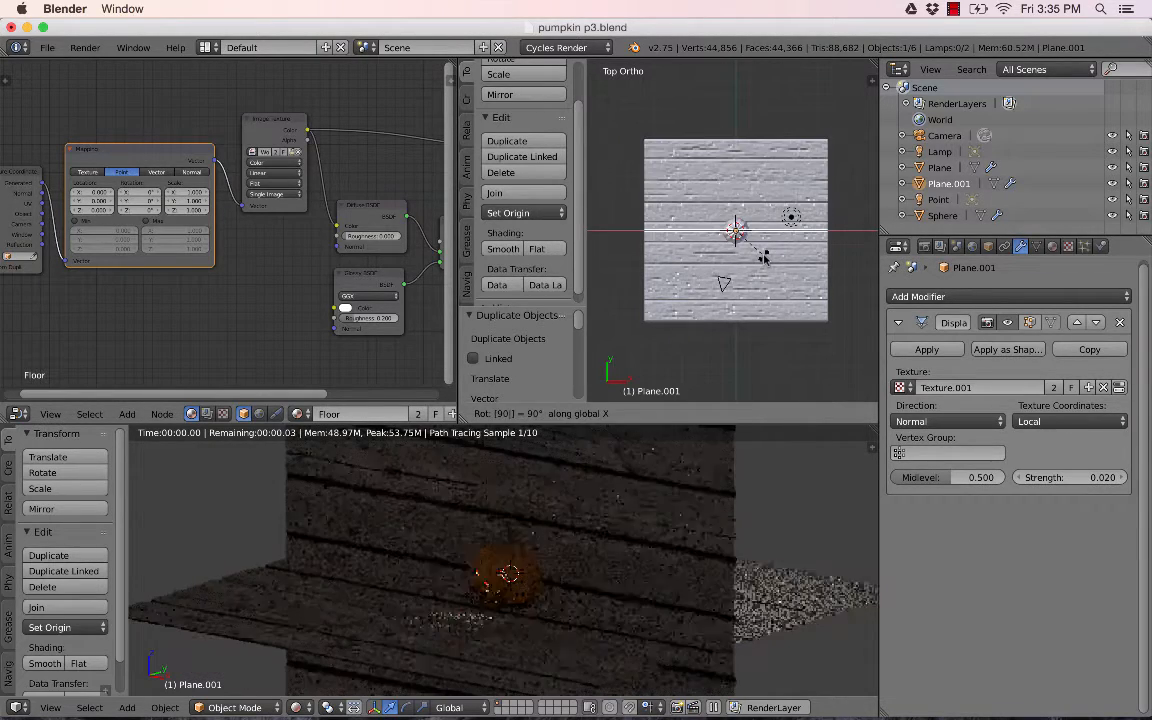
pyautogui.press('Return')
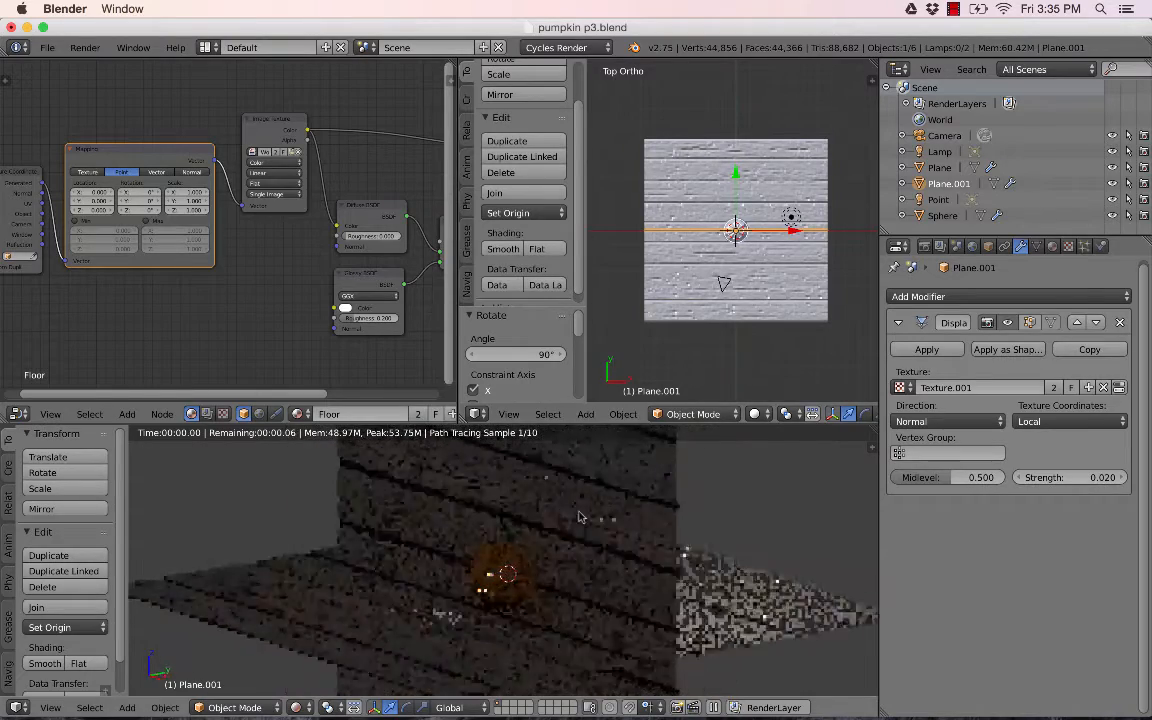
# - Move the upright plane about 4.2 units along Y to the floor's back edge
pyautogui.moveTo(799, 277); pyautogui.dragTo(717, 204, button='middle')
pyautogui.press('g')
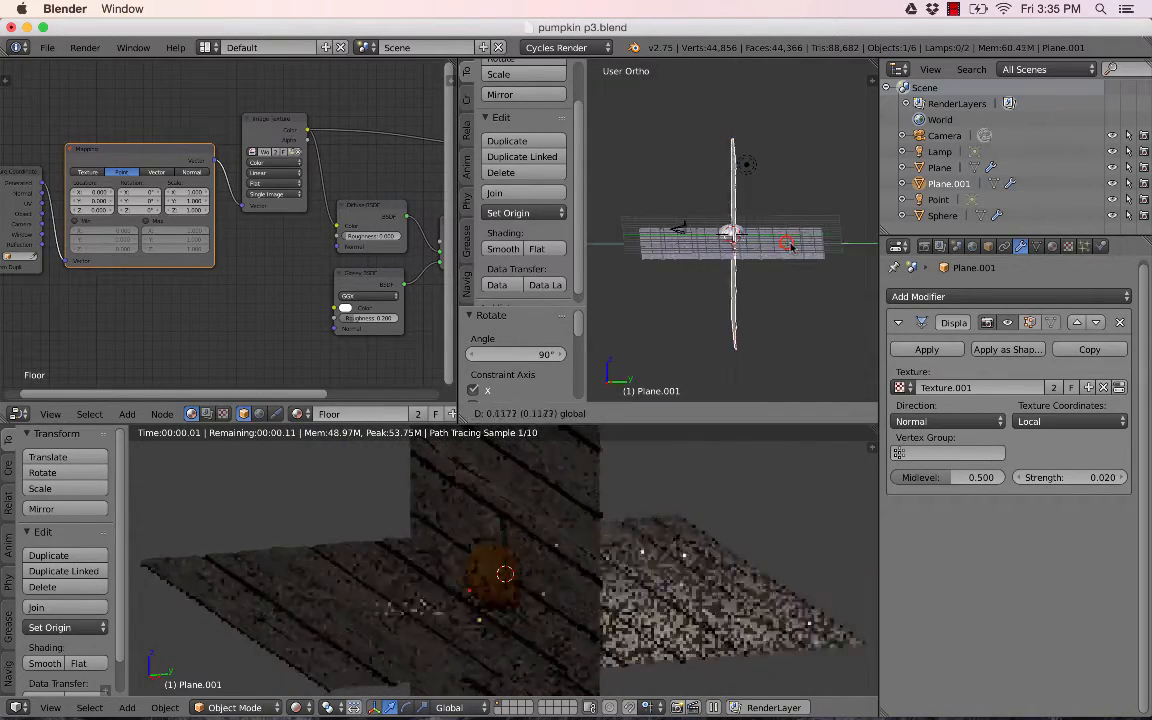
pyautogui.click(846, 249)
# - Reselect the upright plane and raise it about 0.18 units along Z
pyautogui.rightClick(750, 172)
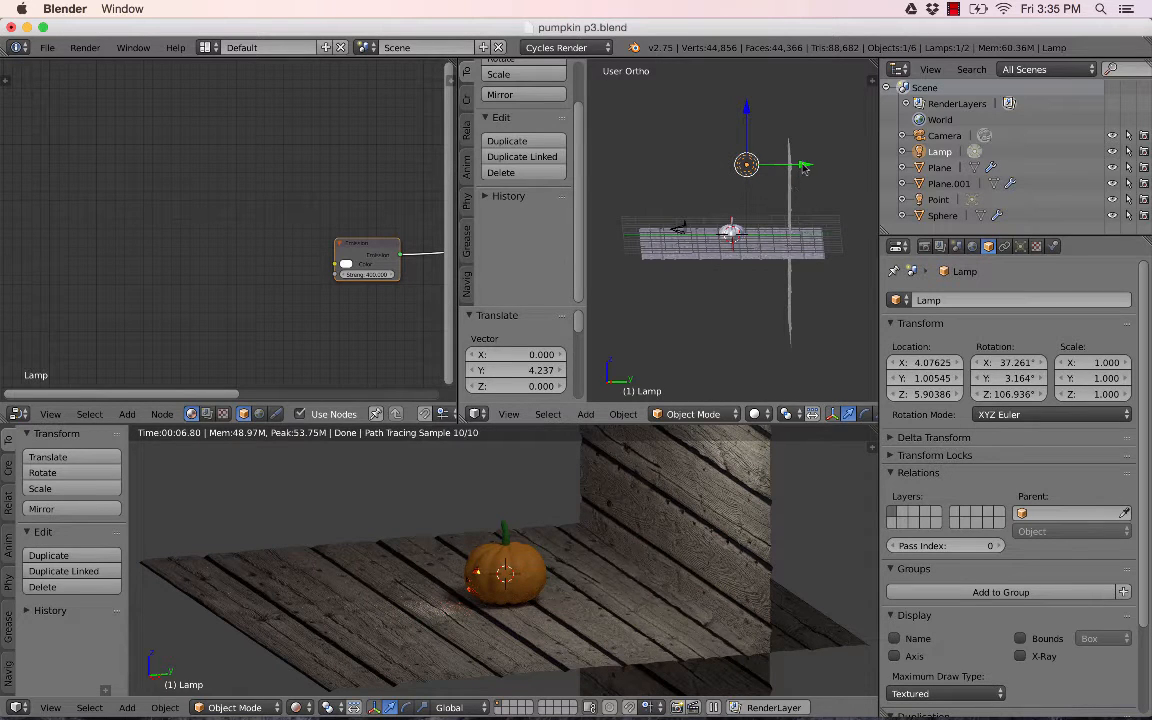
pyautogui.rightClick(788, 196)
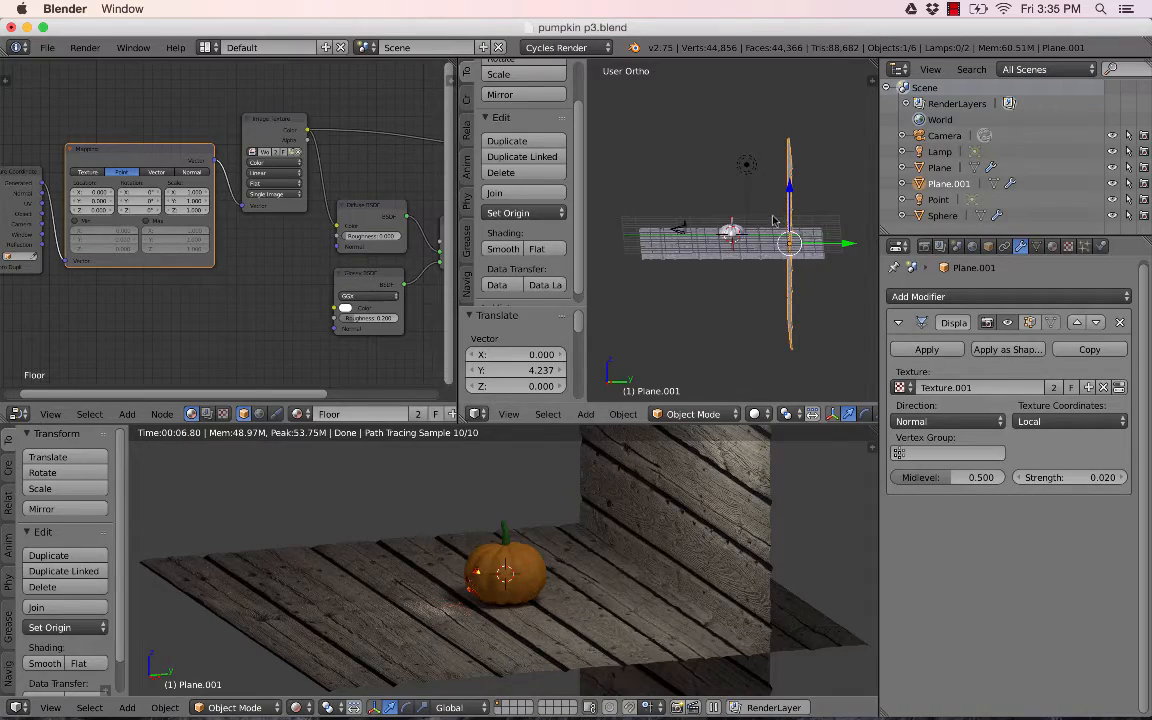
pyautogui.moveTo(766, 233); pyautogui.dragTo(827, 231, button='middle')
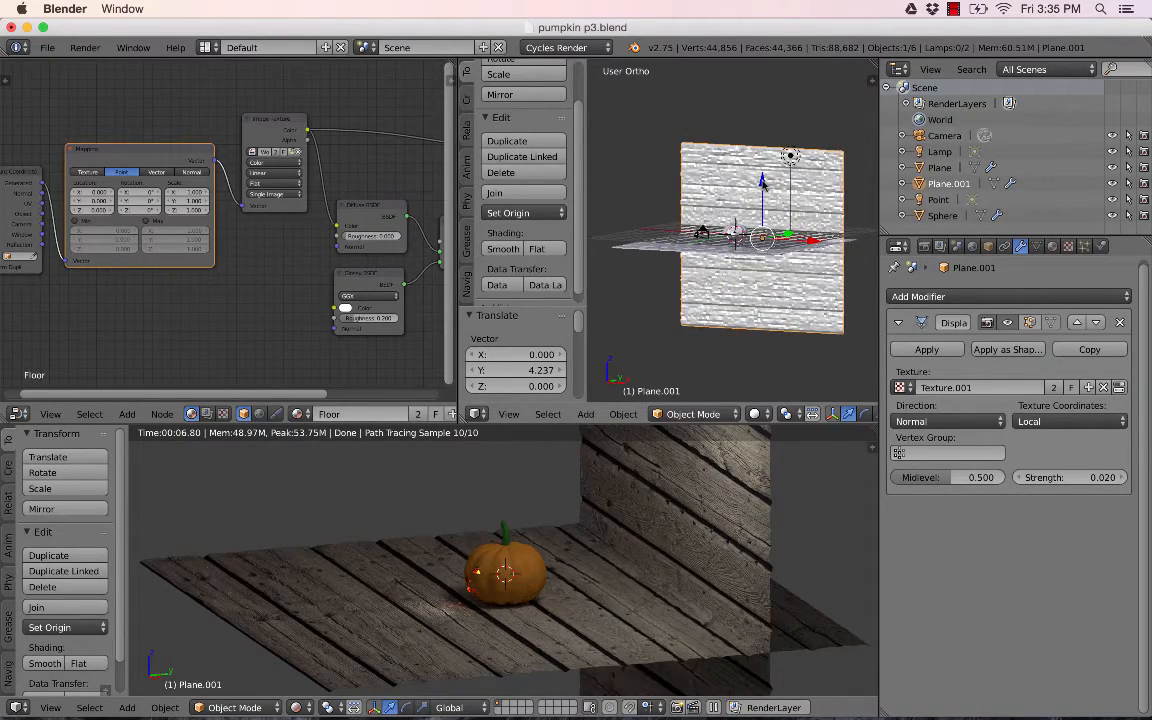
pyautogui.moveTo(762, 180); pyautogui.dragTo(761, 111)
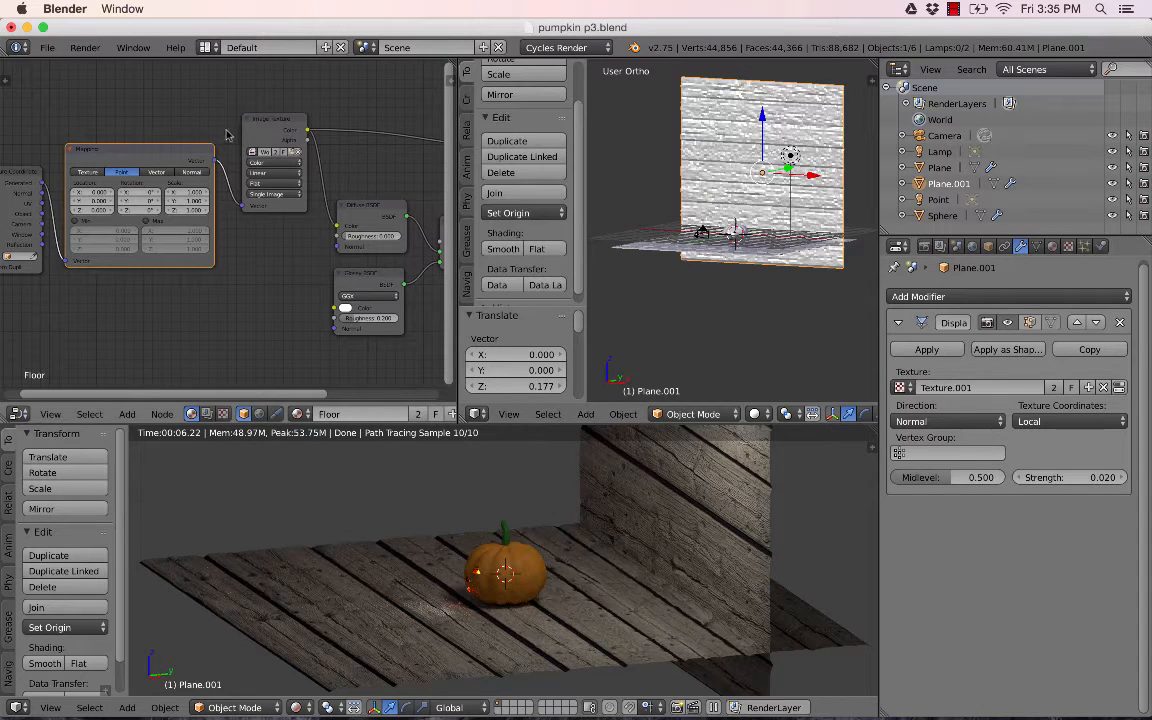
# - Remove the Displace modifier from the upright wall plane
pyautogui.moveTo(228, 135); pyautogui.dragTo(166, 133, button='middle')
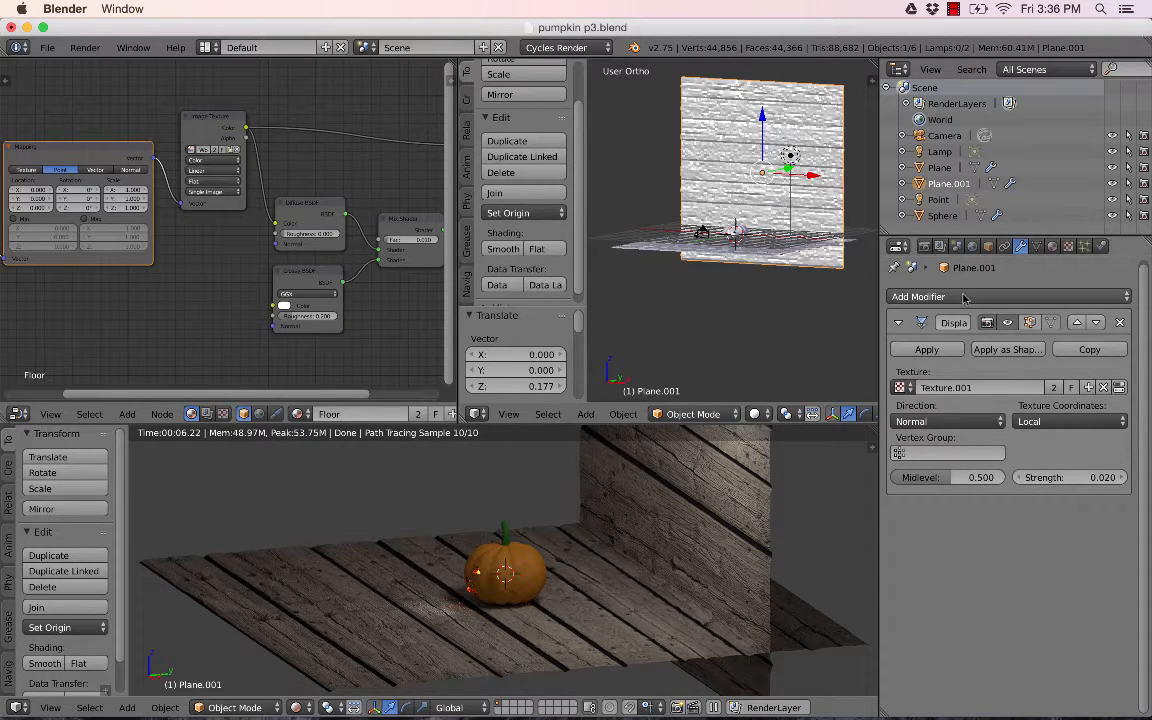
pyautogui.click(1120, 323)
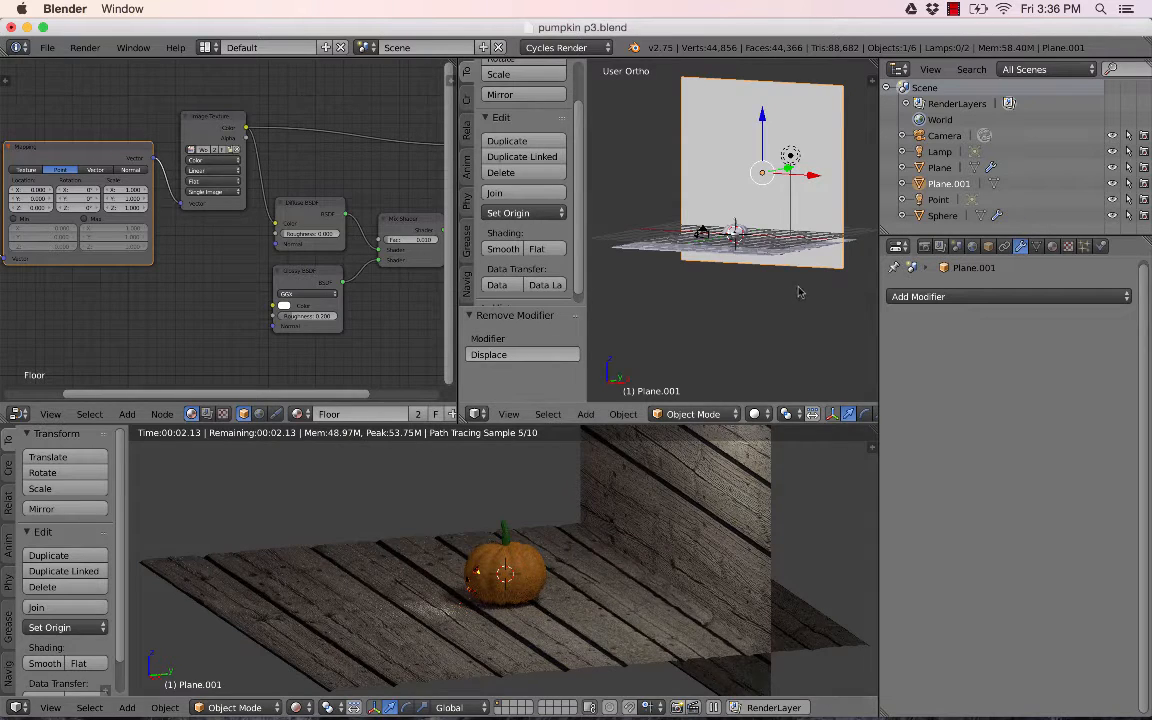
pyautogui.moveTo(799, 292); pyautogui.dragTo(747, 264, button='middle')
pyautogui.hotkey('ctrl', 'z')
pyautogui.hotkey('ctrl', 'shift', 'z')
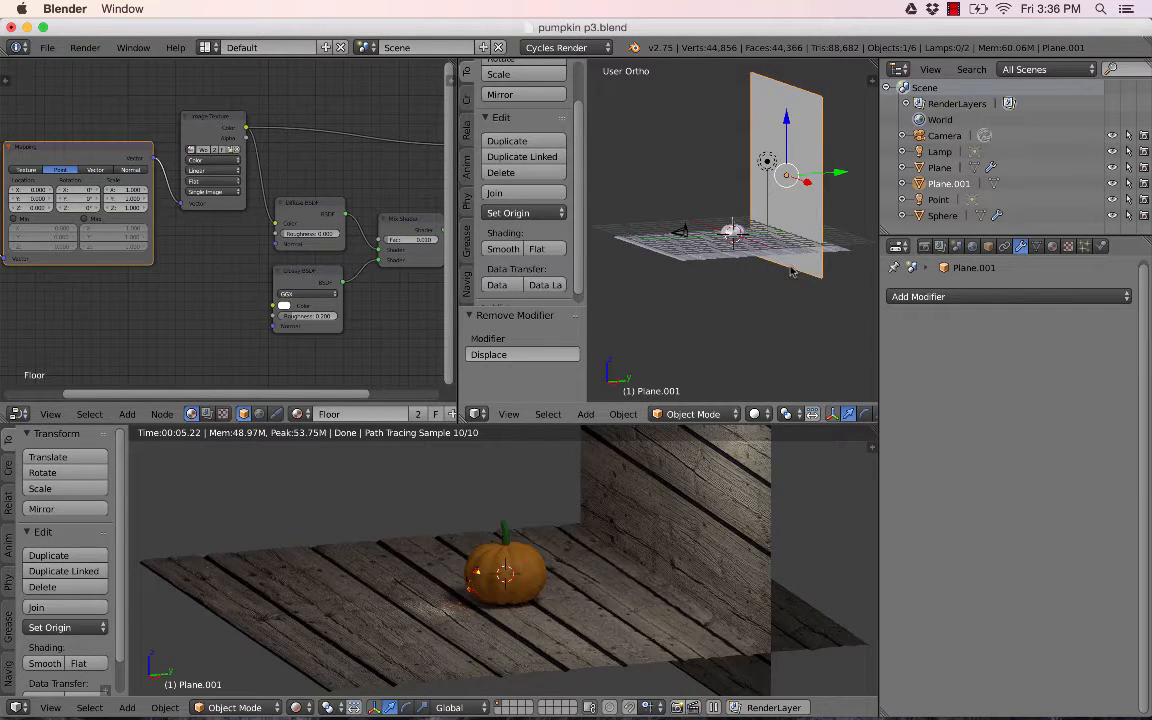
pyautogui.moveTo(785, 277); pyautogui.dragTo(800, 335, button='middle')
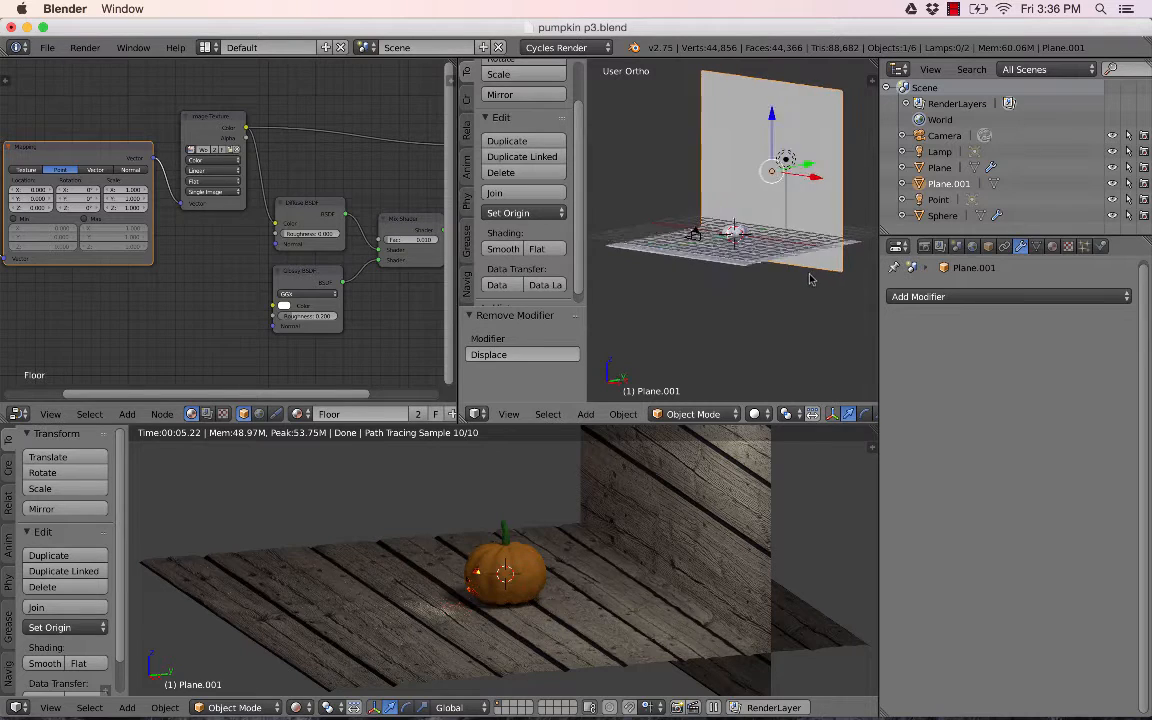
# - Give the wall plane its own copy of the floor material and name it Wall
pyautogui.click(1054, 247)
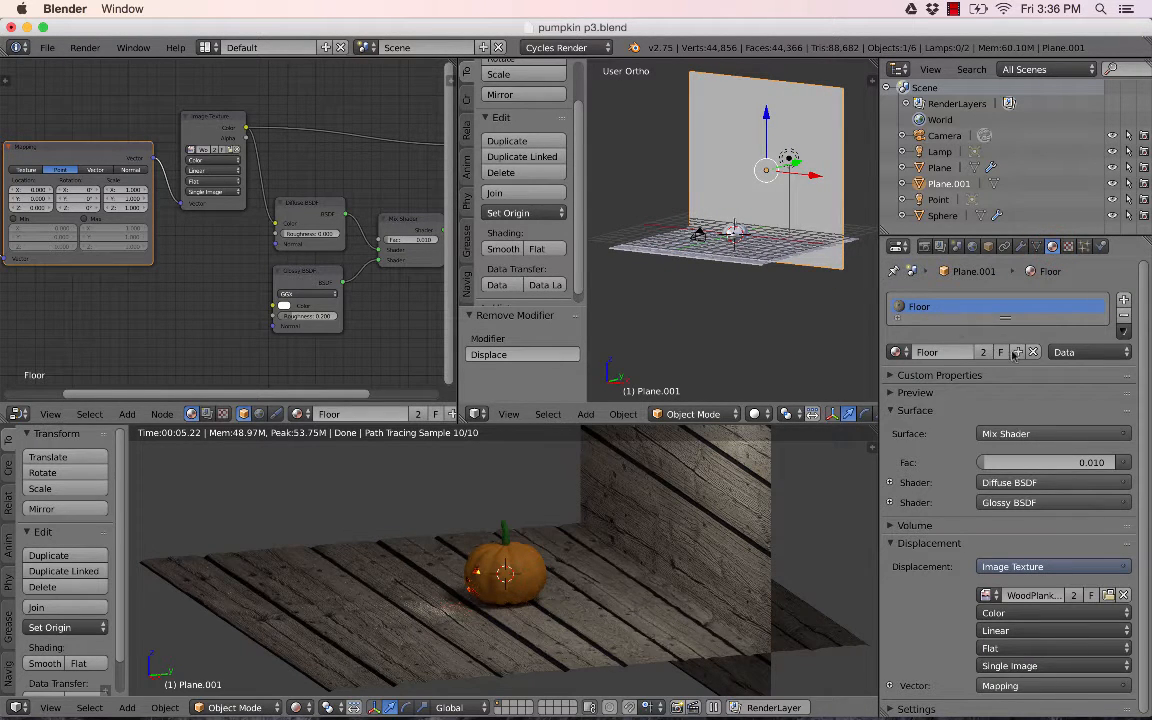
pyautogui.click(1124, 302)
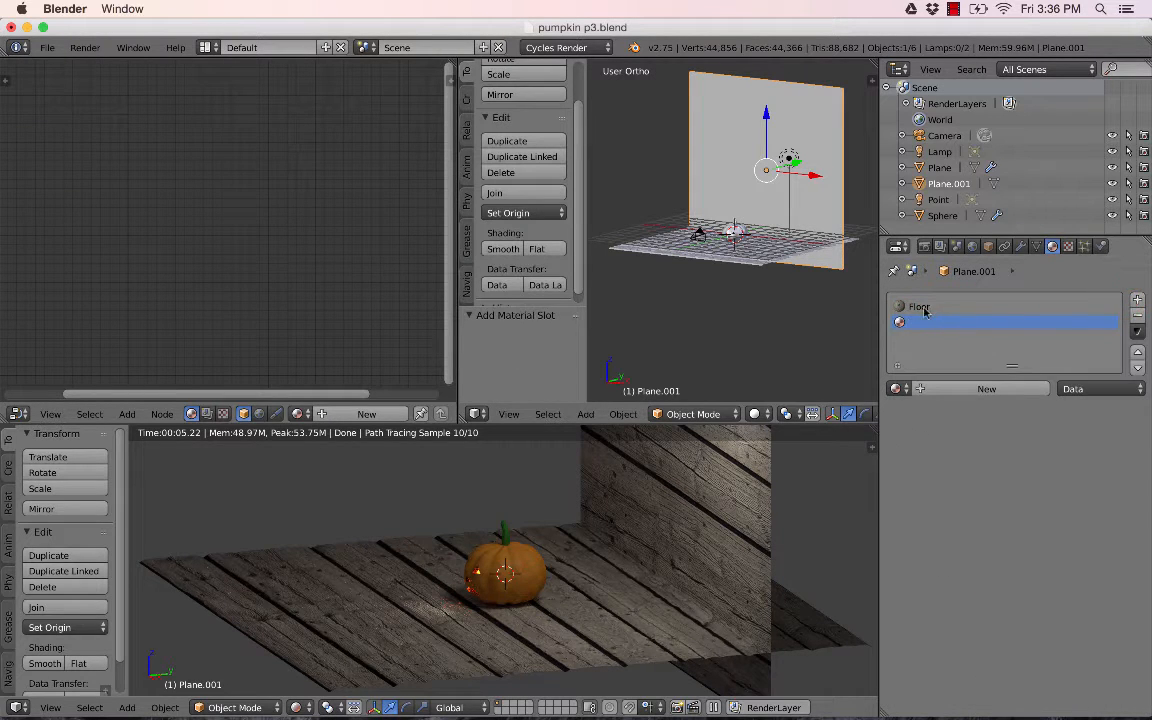
pyautogui.click(1137, 316)
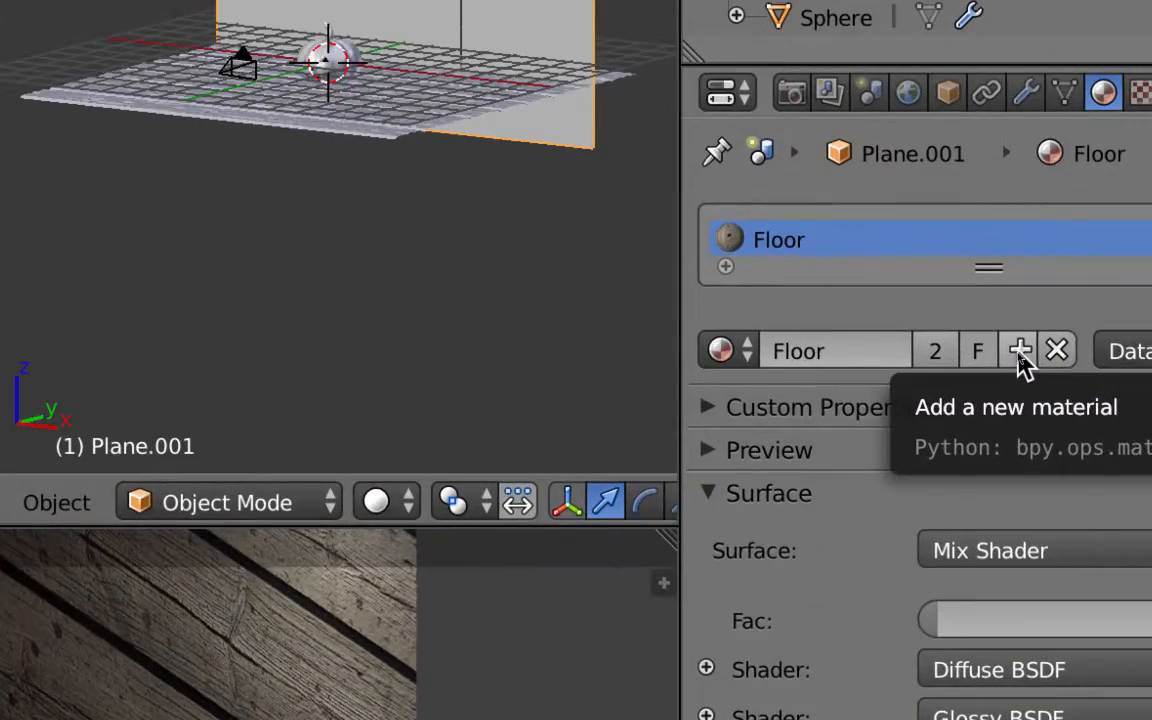
pyautogui.click(1018, 354)
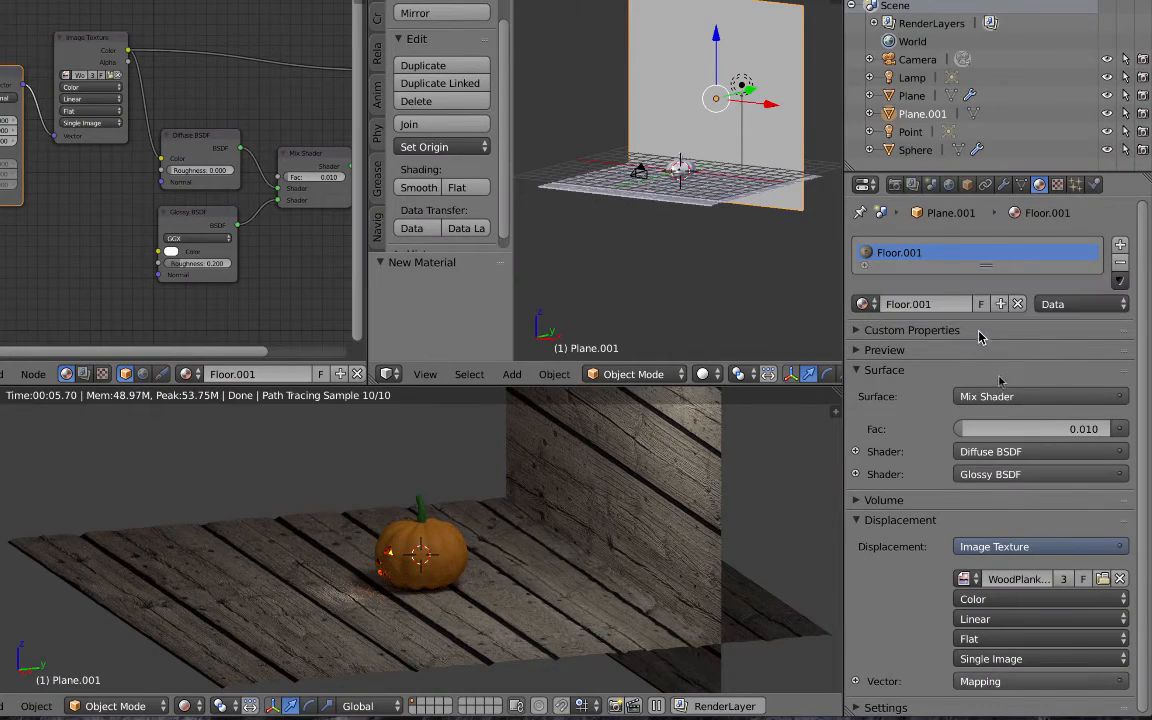
pyautogui.click(940, 304)
pyautogui.write('Wall')
pyautogui.press('Return')
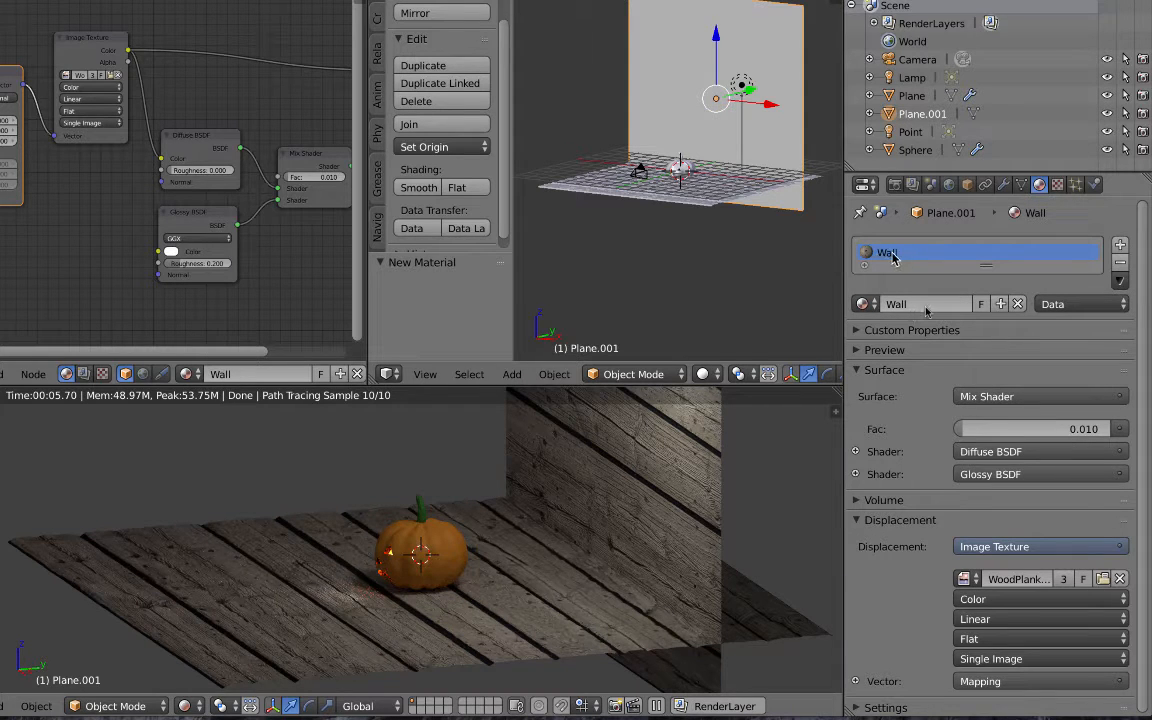
# - Reselect the wall plane and swap the Wall material's image texture to BrickJapanese0030_2_S.jpg
pyautogui.rightClick(581, 635)
pyautogui.rightClick(812, 128)
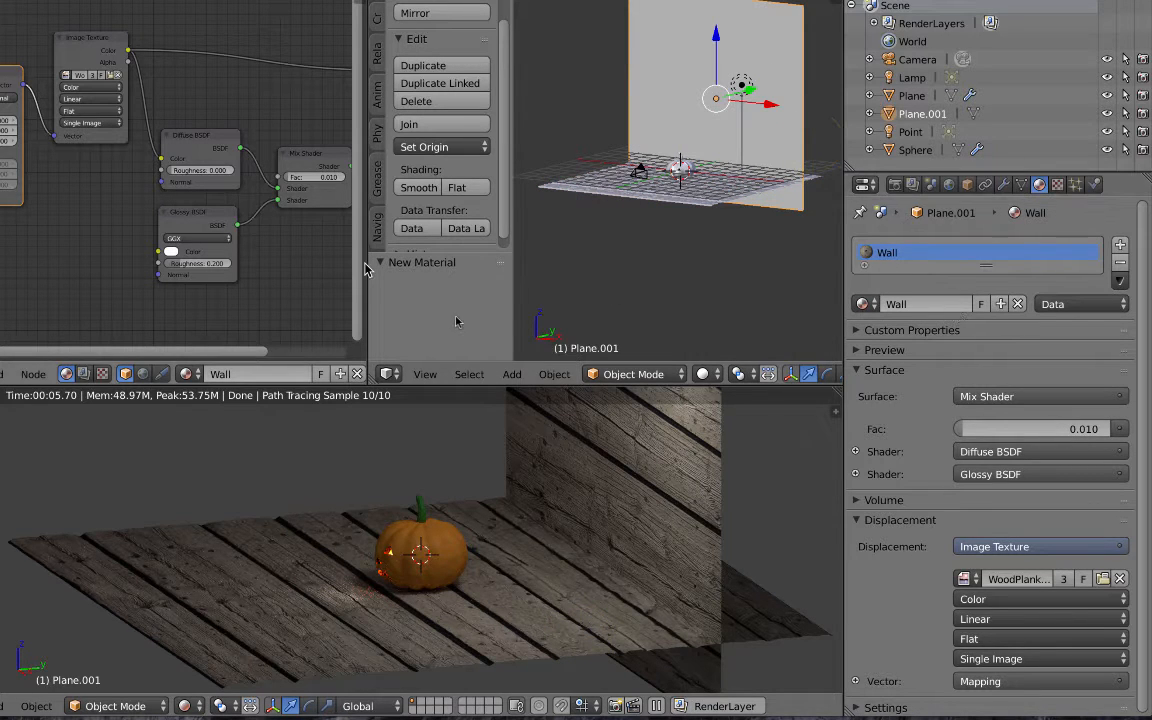
pyautogui.moveTo(368, 262); pyautogui.dragTo(494, 266)
pyautogui.scroll(-4, 268, 186)
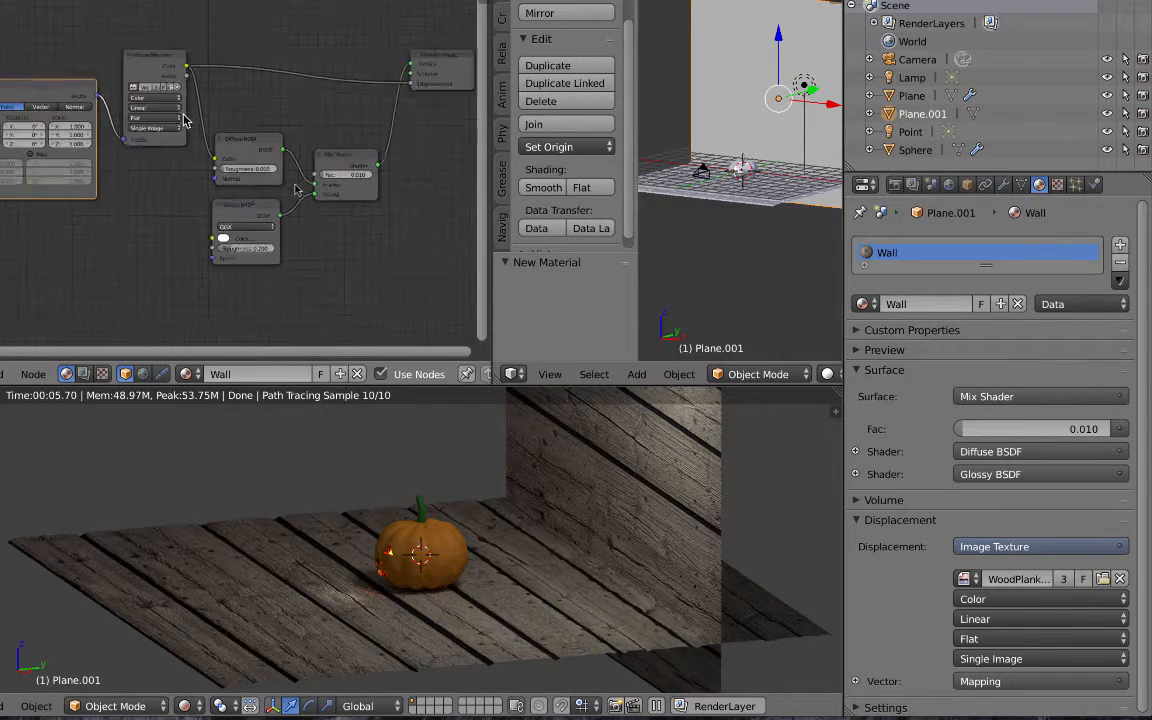
pyautogui.scroll(5, 239, 197)
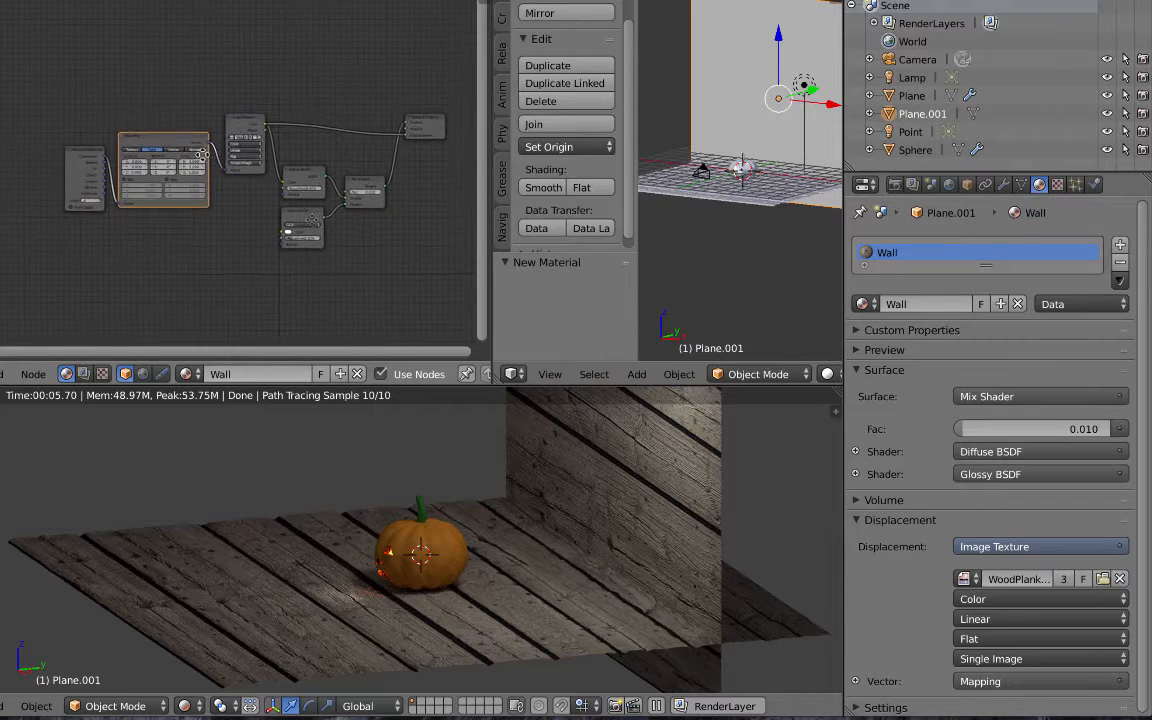
pyautogui.scroll(1, 279, 119)
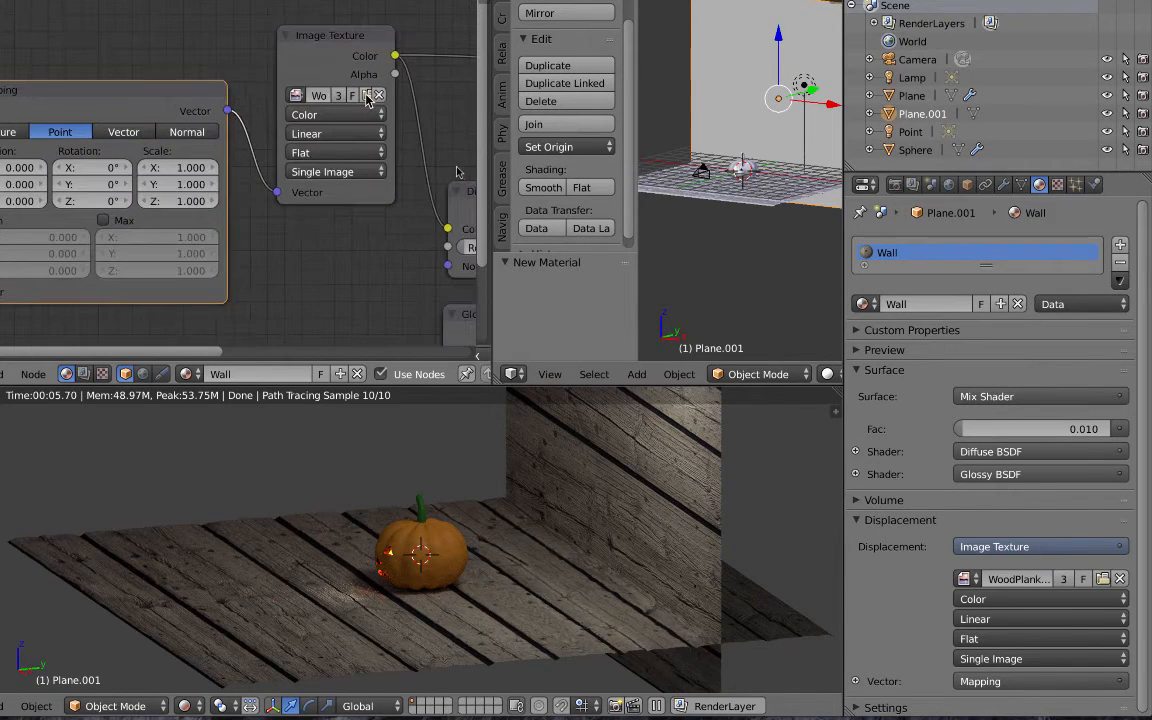
pyautogui.click(367, 96)
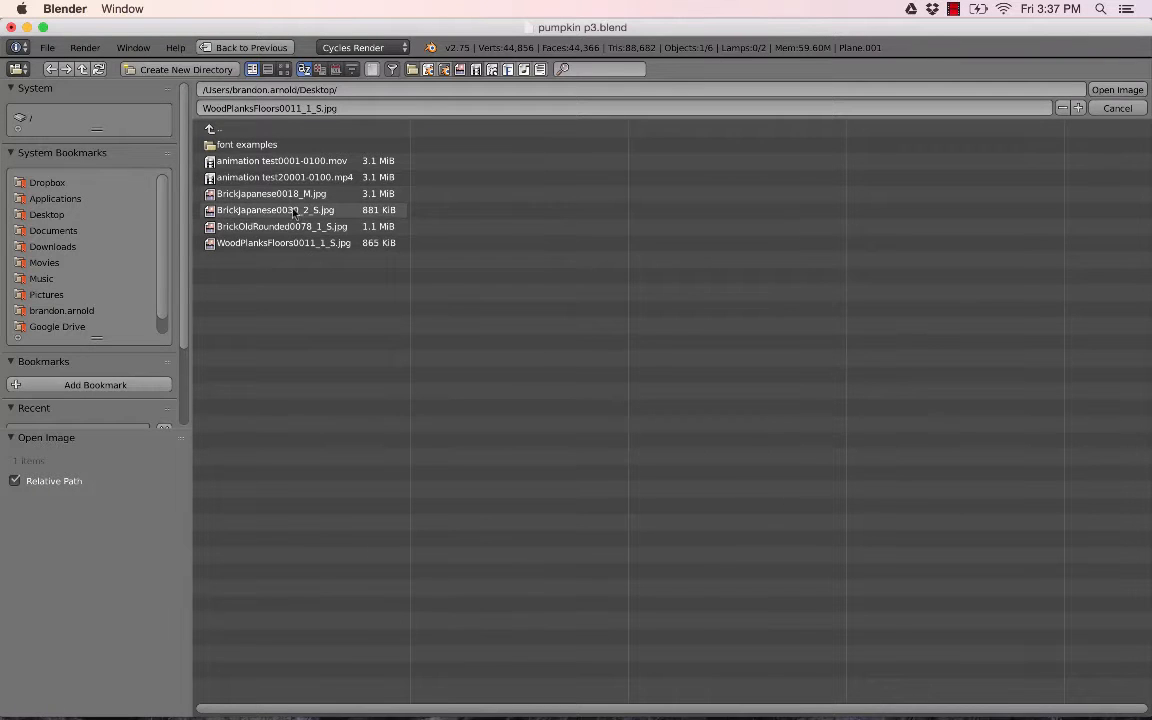
pyautogui.click(268, 211)
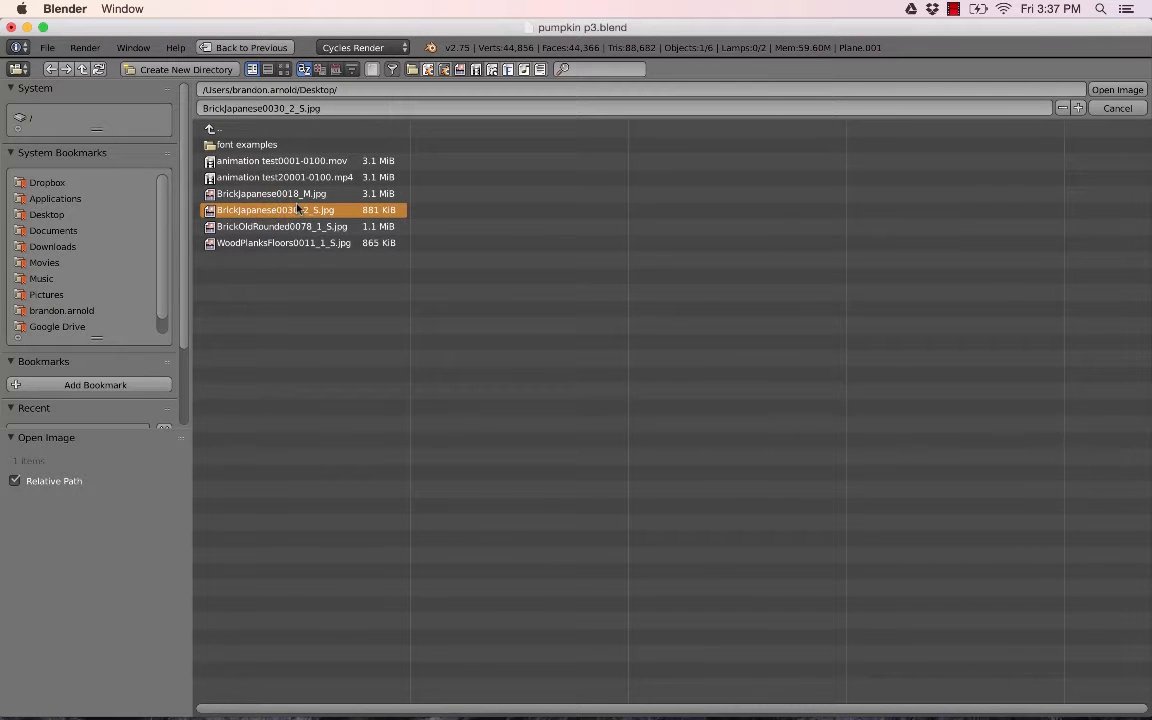
pyautogui.click(1110, 90)
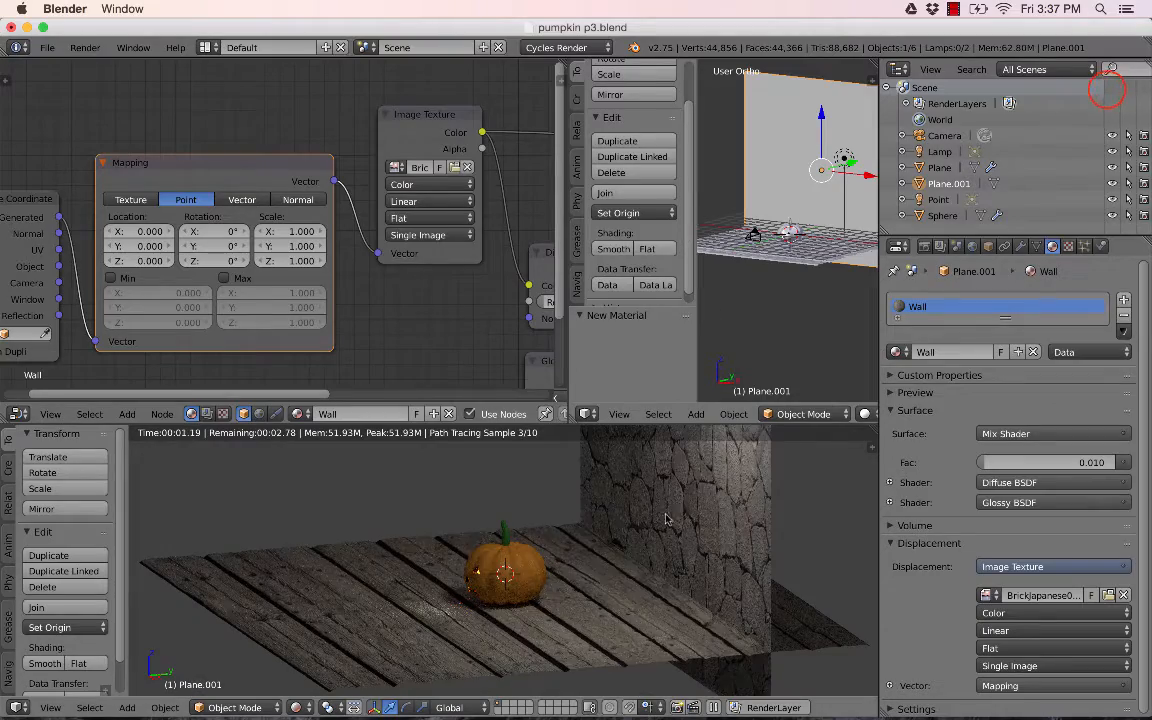
# - Add a Displace modifier to the wall plane
pyautogui.moveTo(668, 502); pyautogui.dragTo(711, 504, button='middle')
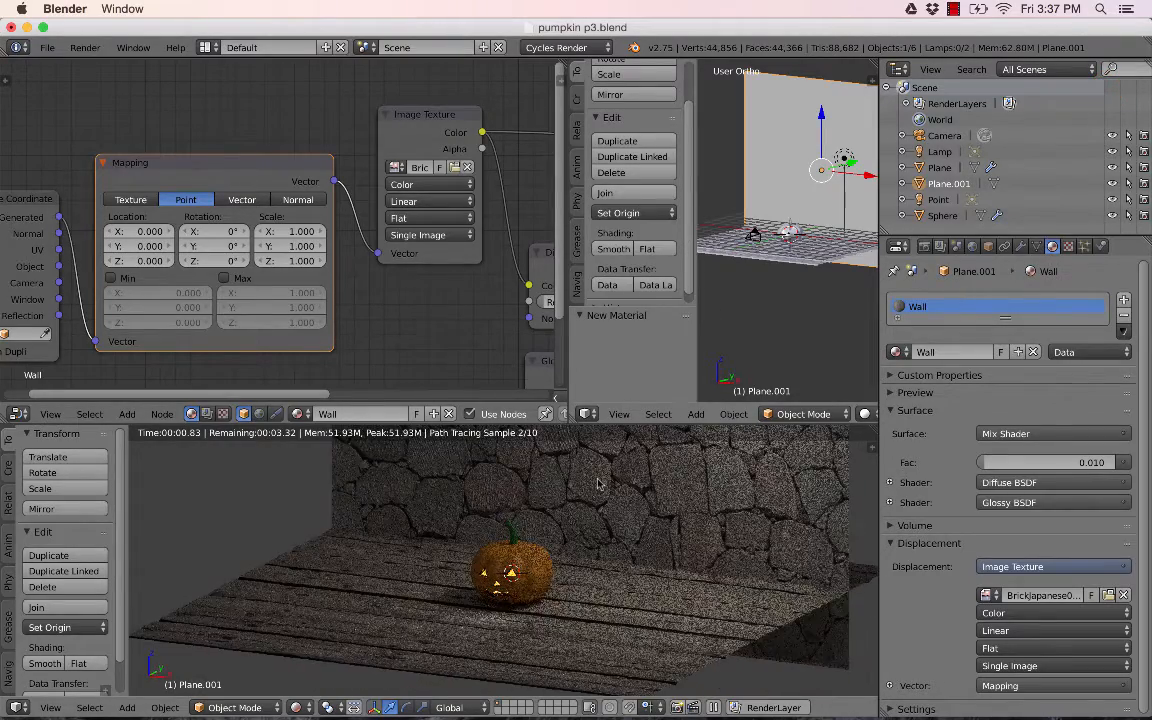
pyautogui.moveTo(598, 484); pyautogui.dragTo(704, 537, button='middle')
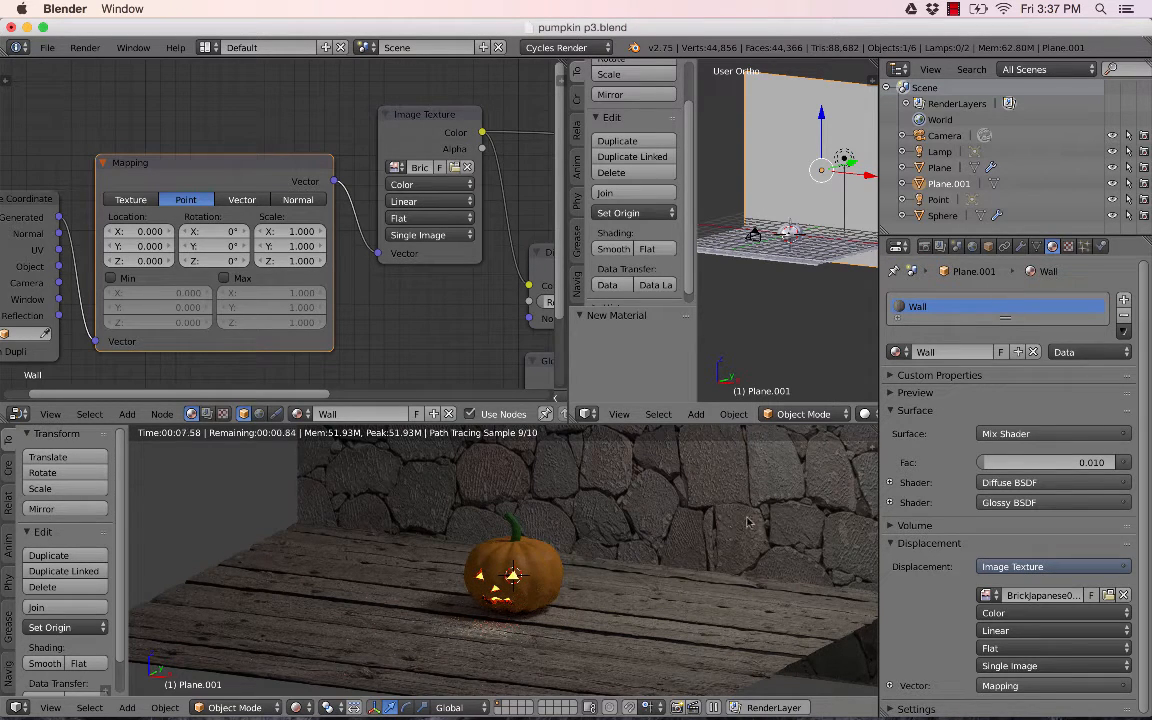
pyautogui.moveTo(745, 530); pyautogui.dragTo(700, 545, button='middle')
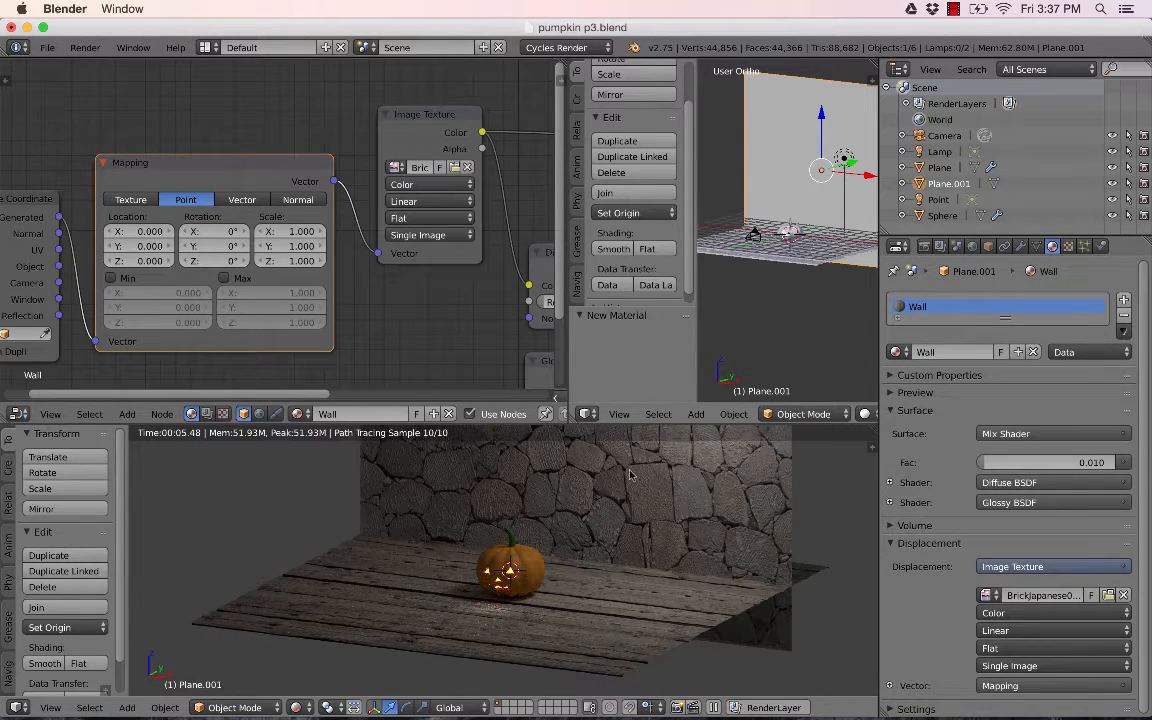
pyautogui.moveTo(661, 480); pyautogui.dragTo(659, 518, button='middle')
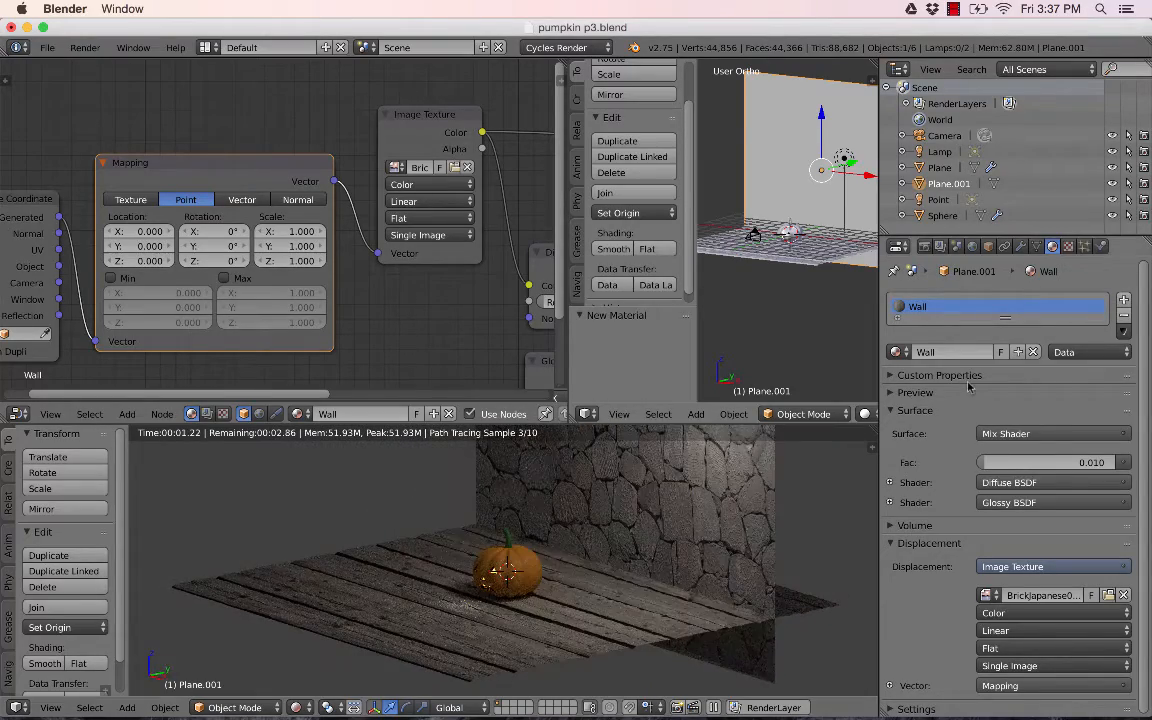
pyautogui.moveTo(678, 453); pyautogui.dragTo(717, 500, button='middle')
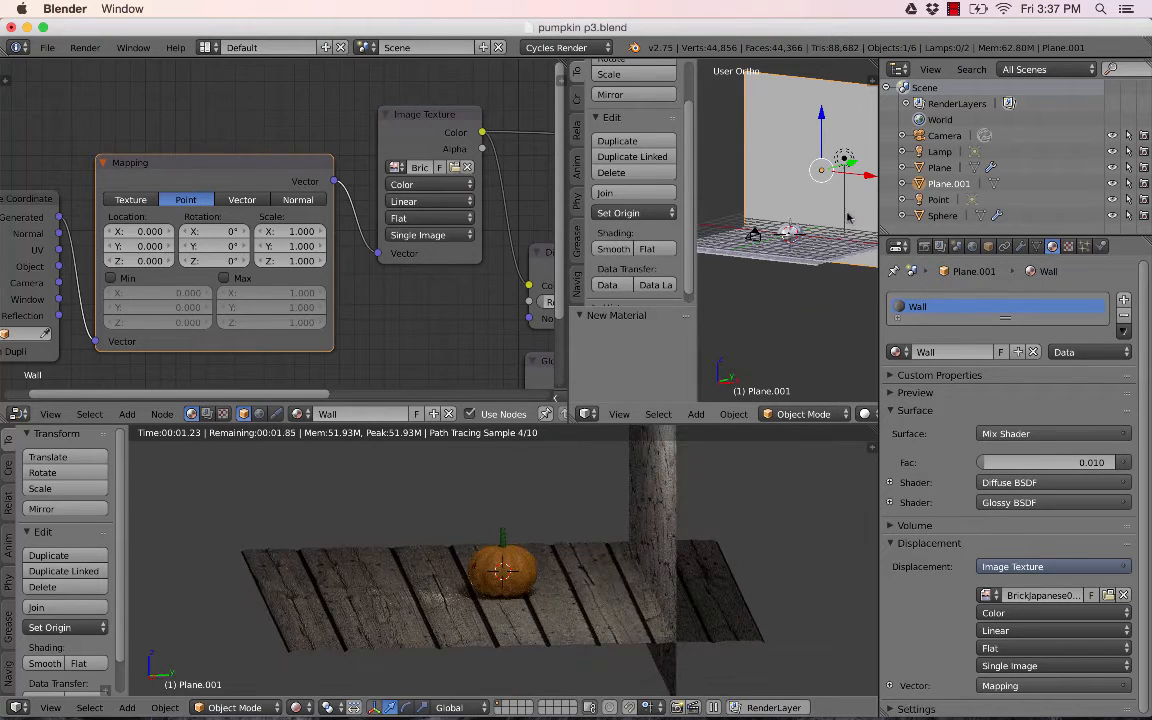
pyautogui.moveTo(848, 217); pyautogui.dragTo(800, 208, button='middle')
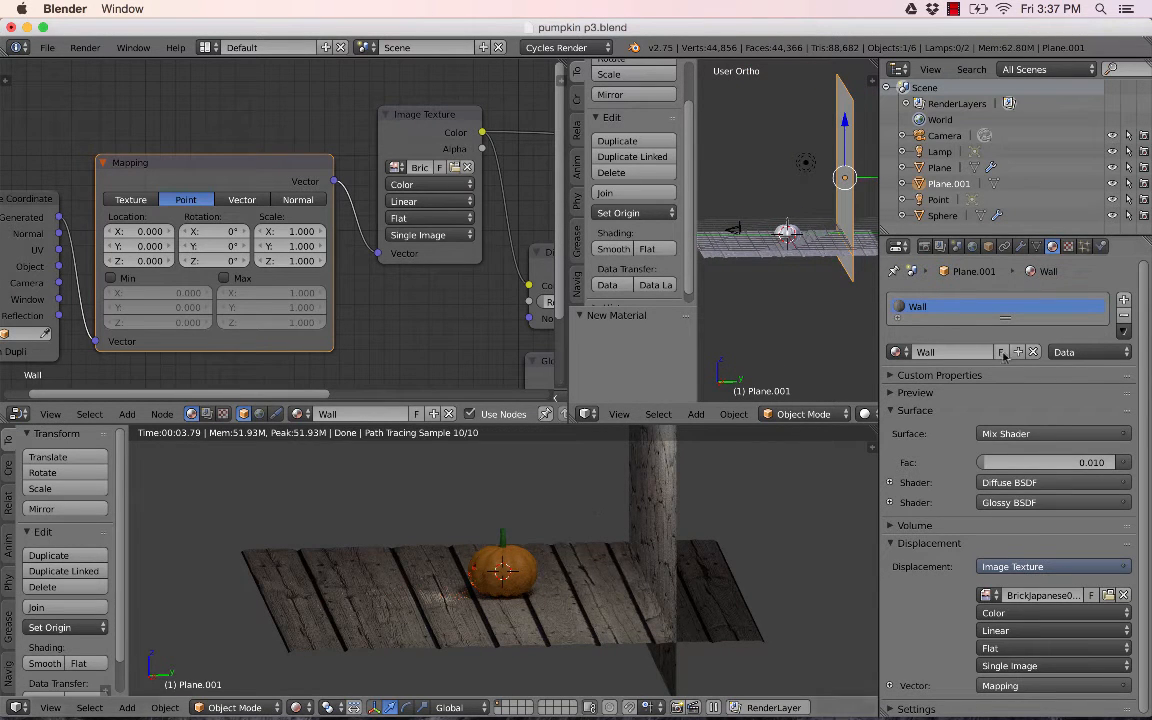
pyautogui.click(1021, 247)
pyautogui.click(1005, 297)
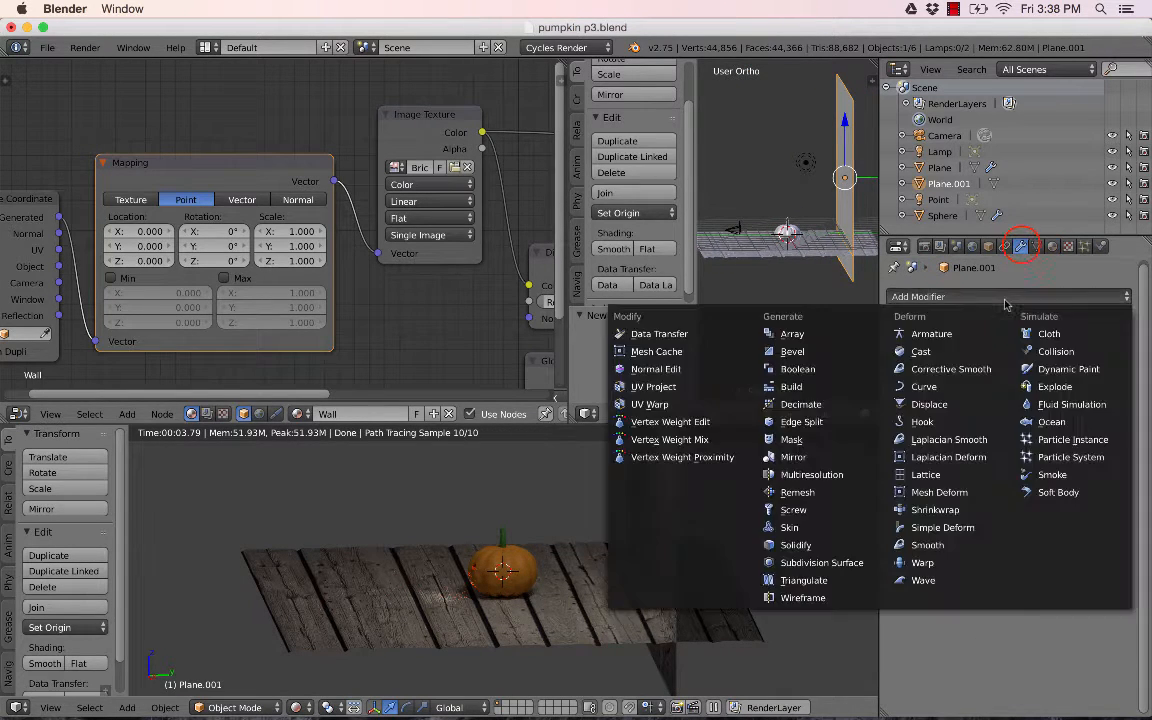
pyautogui.click(950, 403)
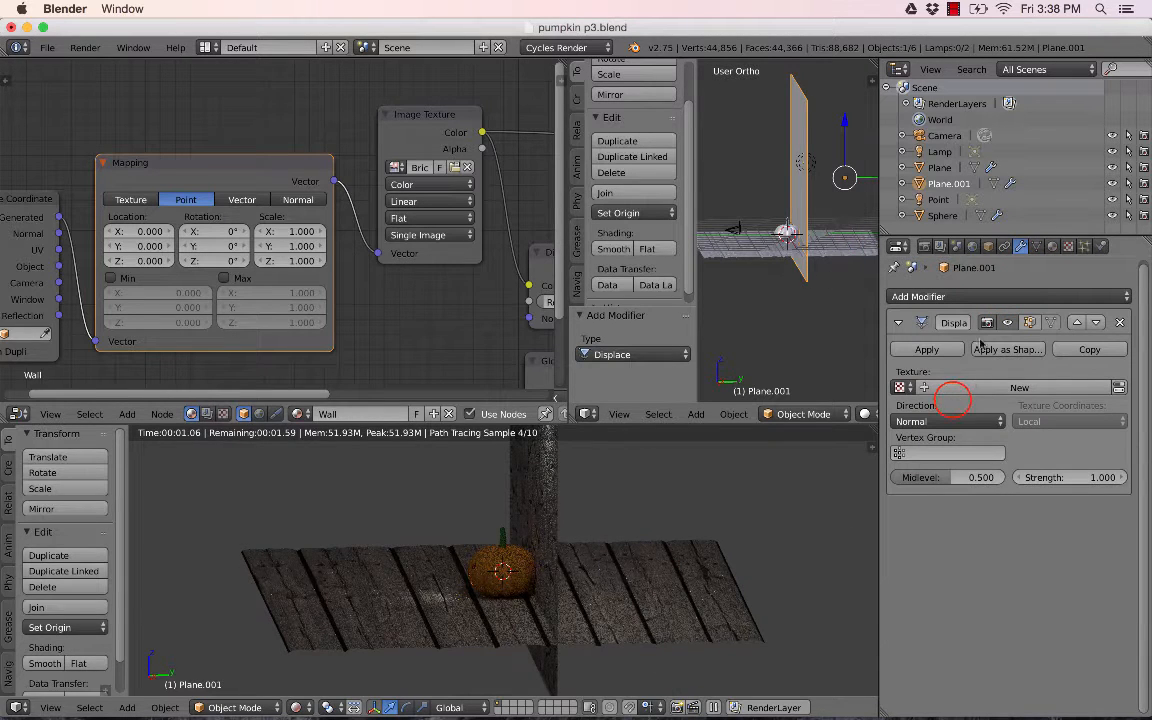
# - Create a new texture for the Displace modifier using the image BrickJapanese0030_2_S.jpg from the Desktop
pyautogui.click(1008, 387)
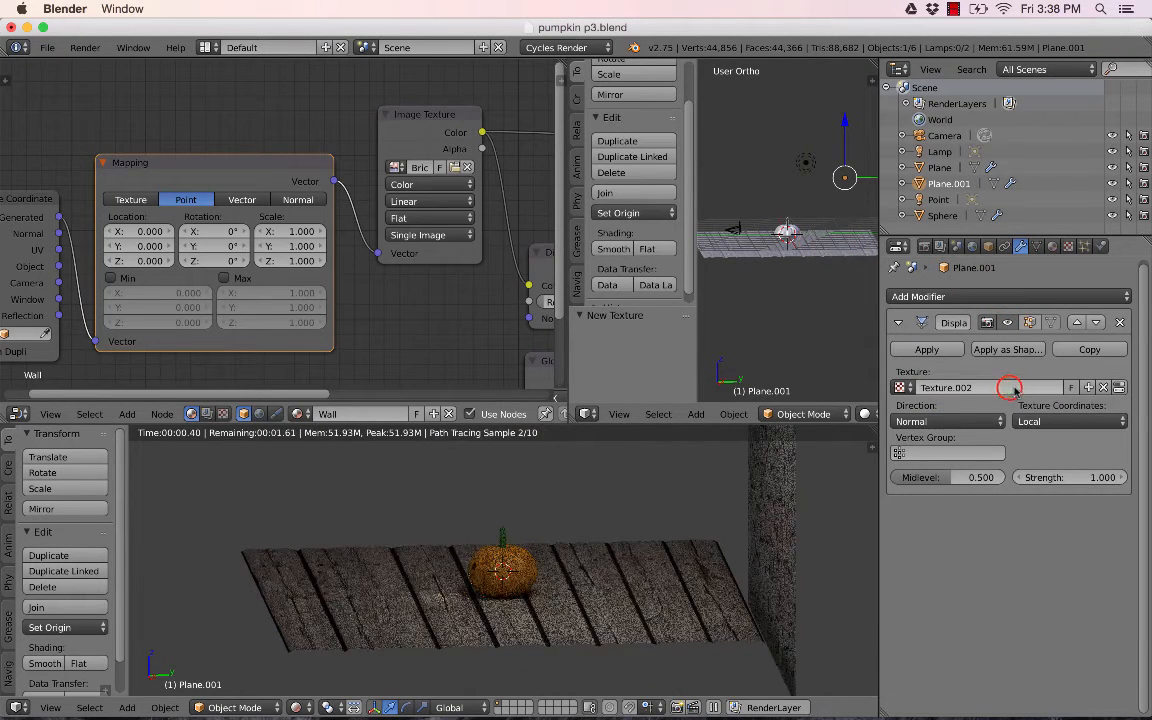
pyautogui.click(1119, 388)
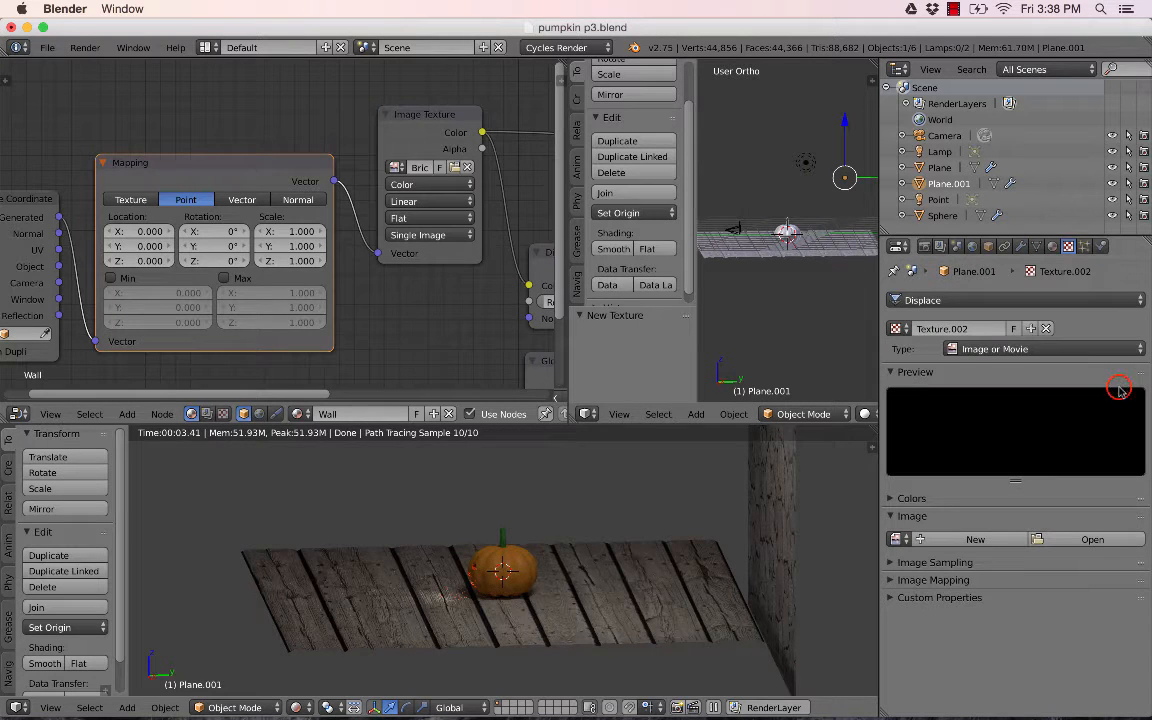
pyautogui.click(1073, 541)
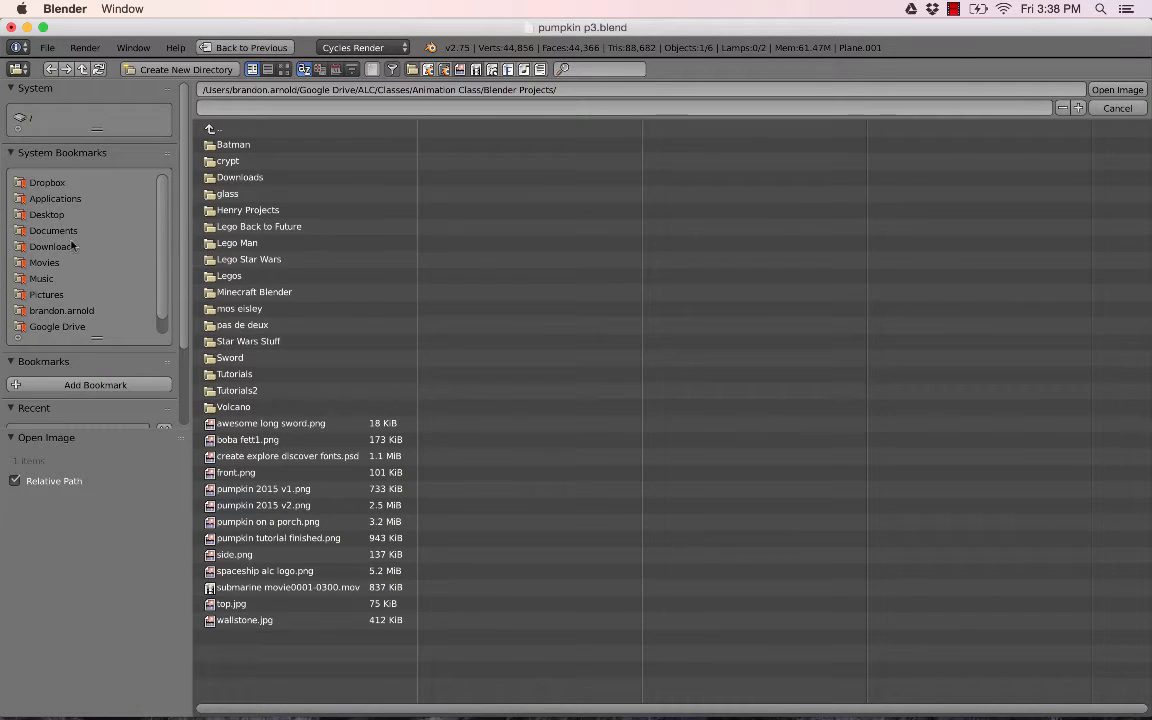
pyautogui.click(46, 214)
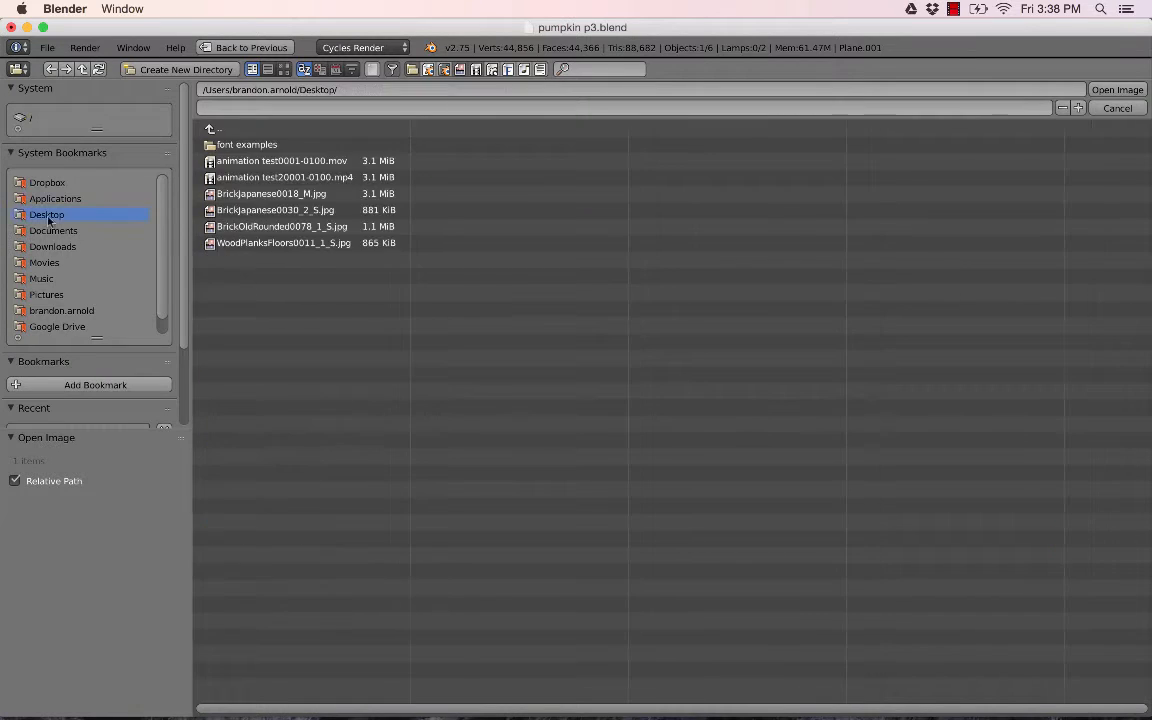
pyautogui.click(263, 211)
pyautogui.click(1113, 90)
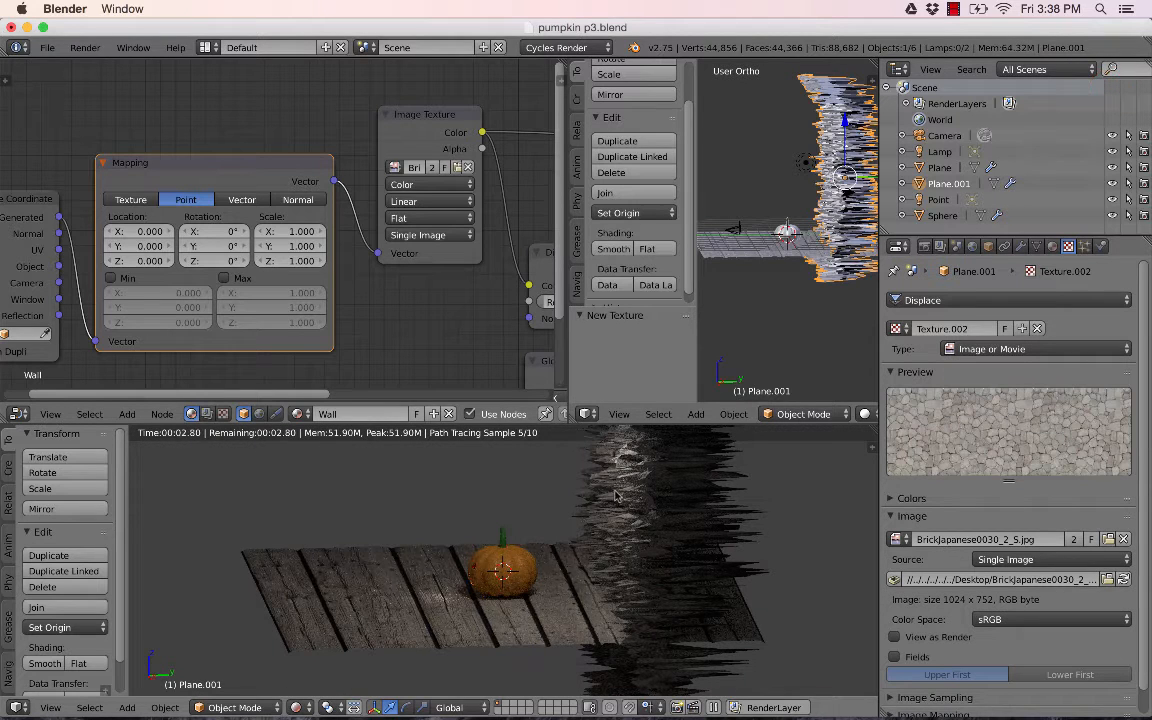
# - Set the wall's Displace modifier strength to 0.03
pyautogui.scroll(-2, 615, 495)
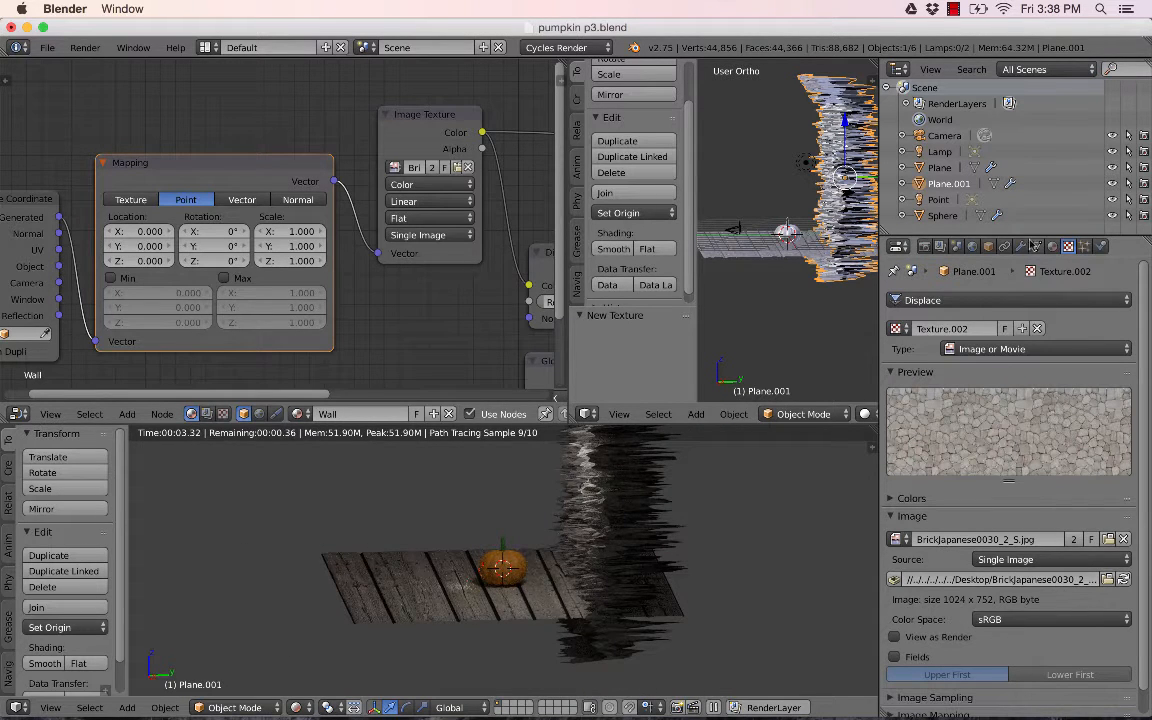
pyautogui.click(1020, 246)
pyautogui.click(1075, 476)
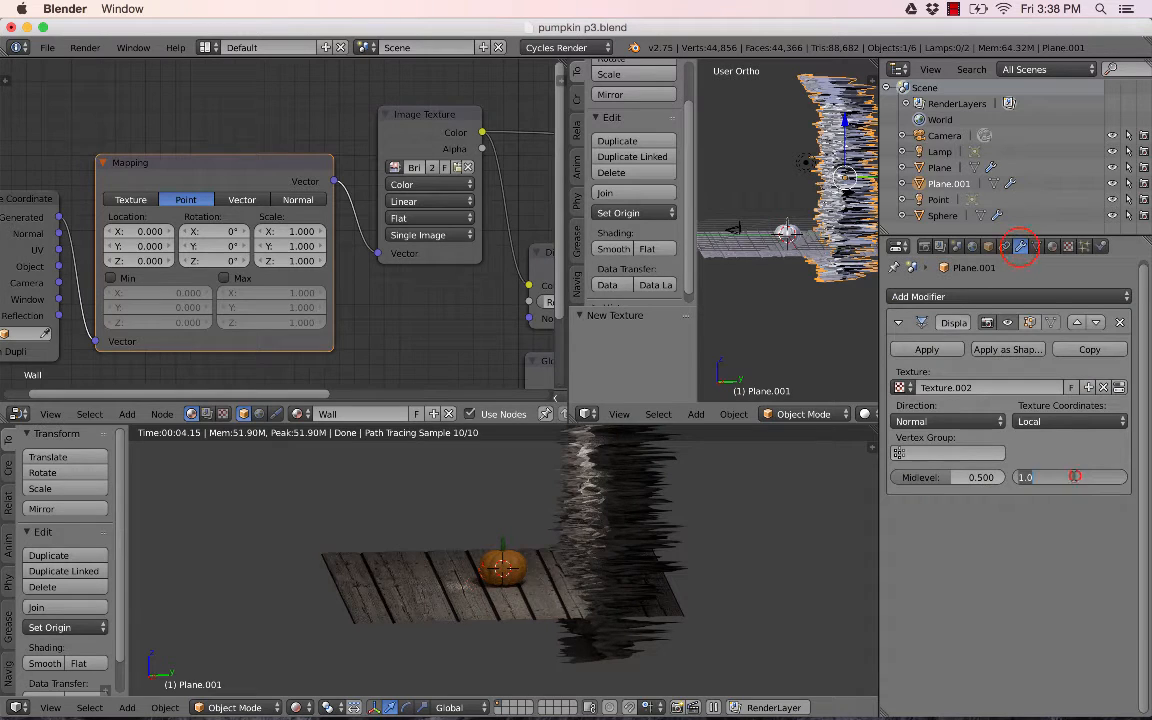
pyautogui.press('BackSpace')
pyautogui.write('.03')
pyautogui.press('Return')
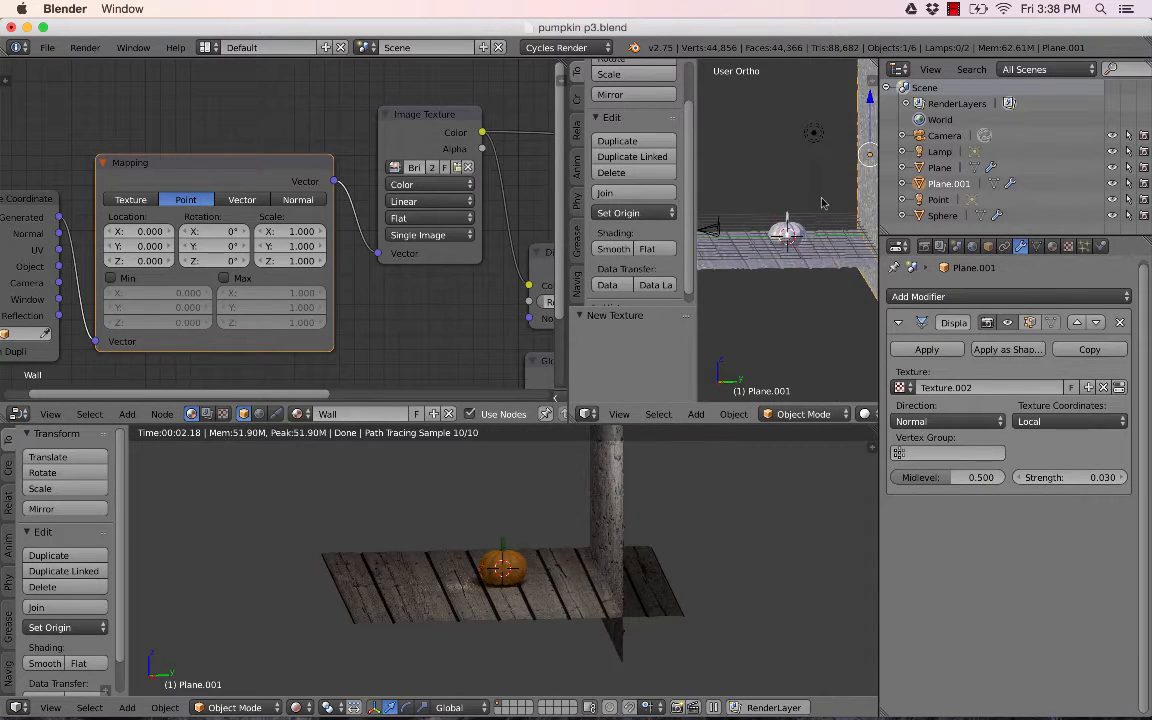
# - Select the lamp and change its type to Spot
pyautogui.moveTo(564, 190); pyautogui.dragTo(394, 190)
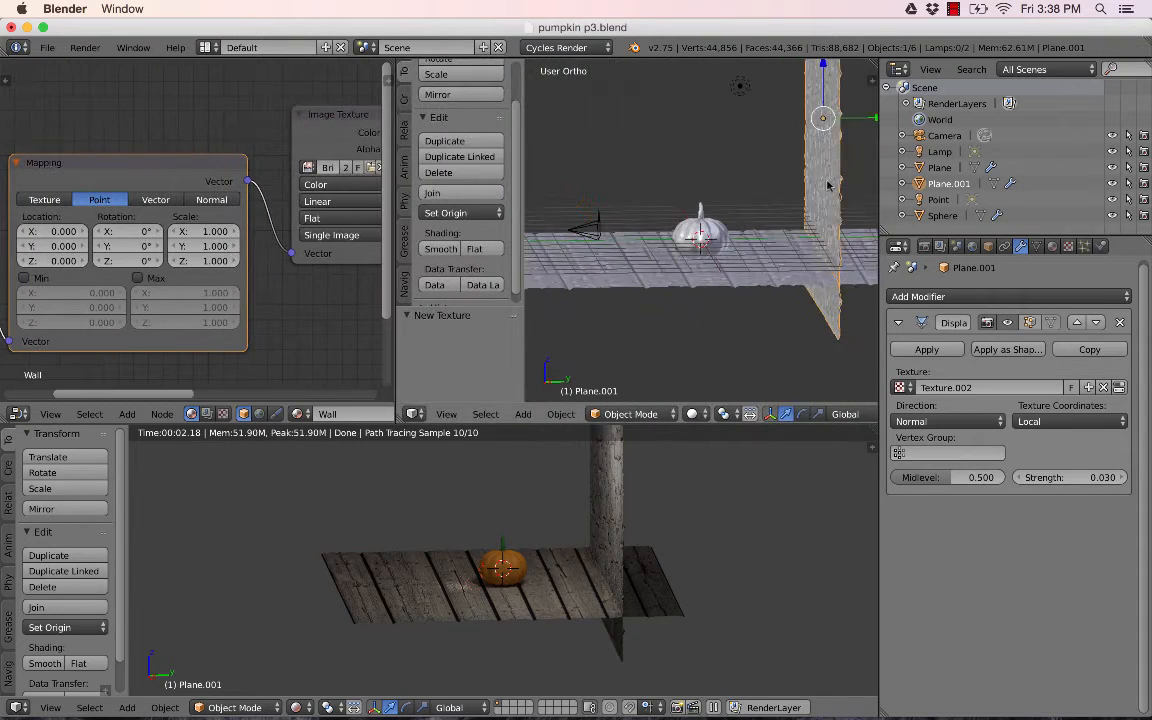
pyautogui.moveTo(828, 185); pyautogui.dragTo(758, 166, button='middle')
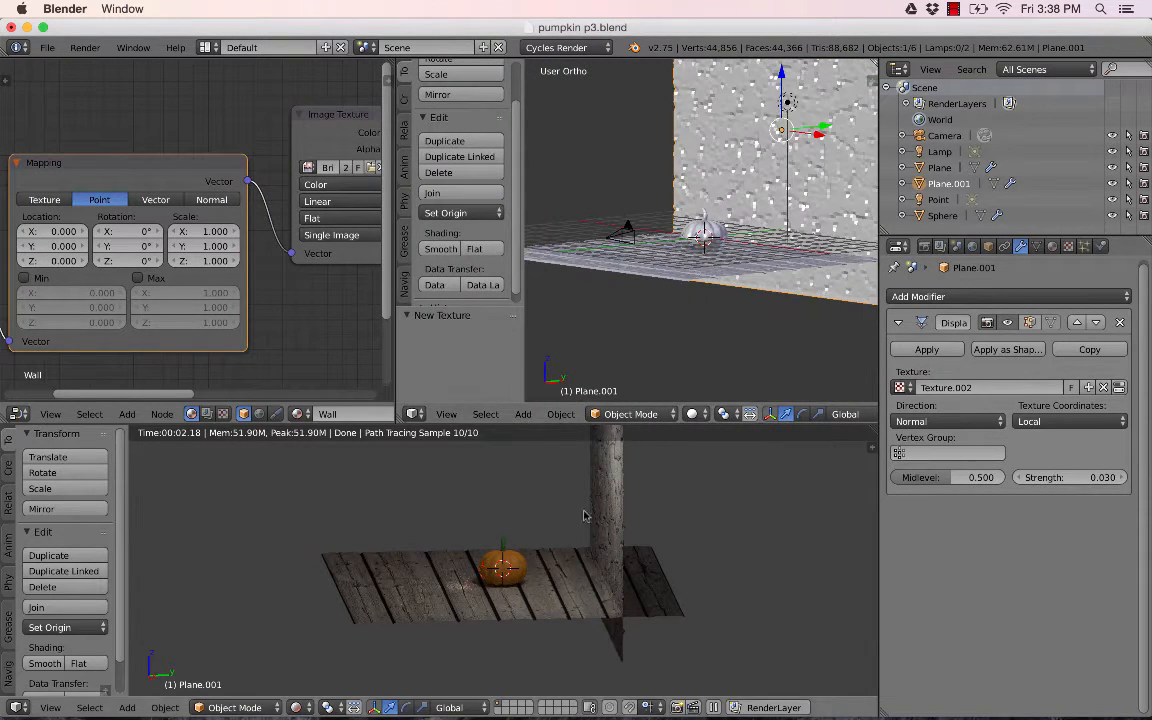
pyautogui.moveTo(585, 516); pyautogui.dragTo(648, 500, button='middle')
pyautogui.scroll(4, 652, 517)
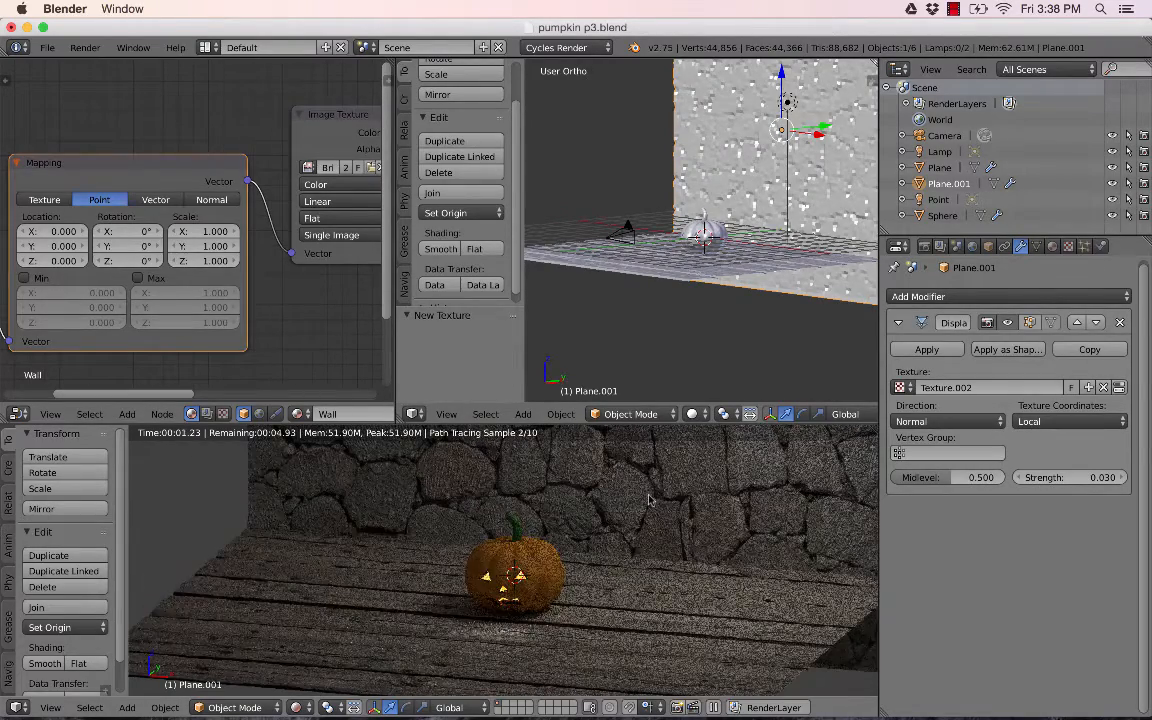
pyautogui.scroll(3, 645, 501)
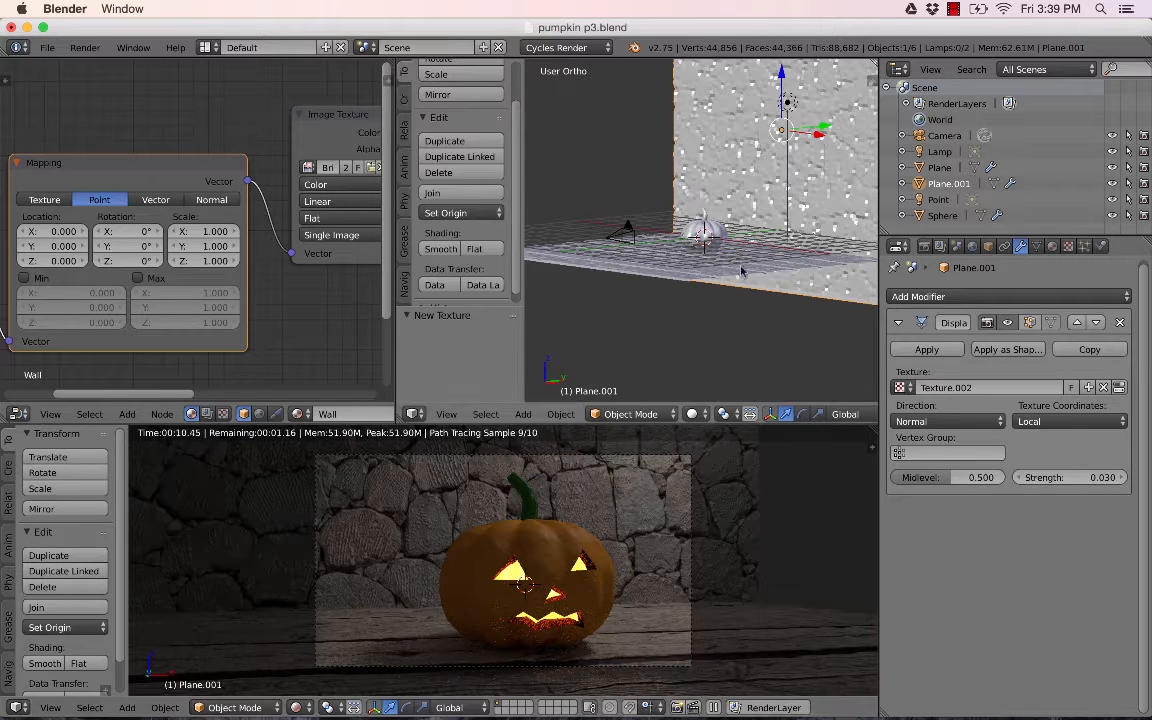
pyautogui.rightClick(789, 104)
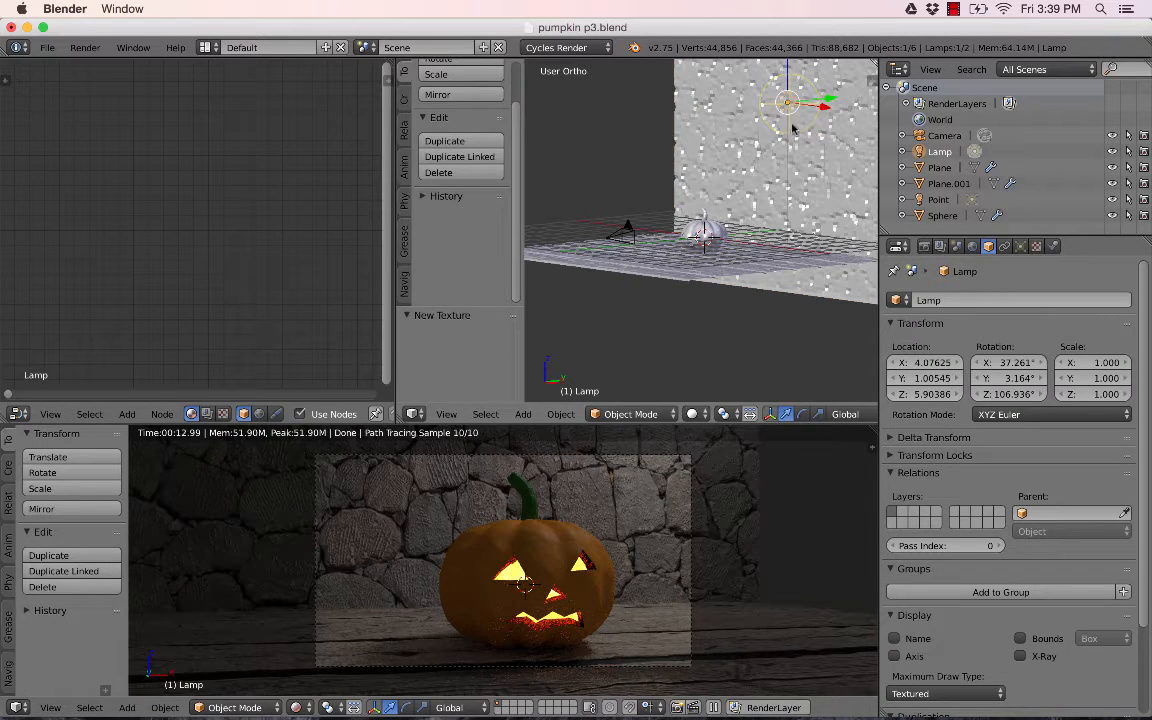
pyautogui.click(1020, 247)
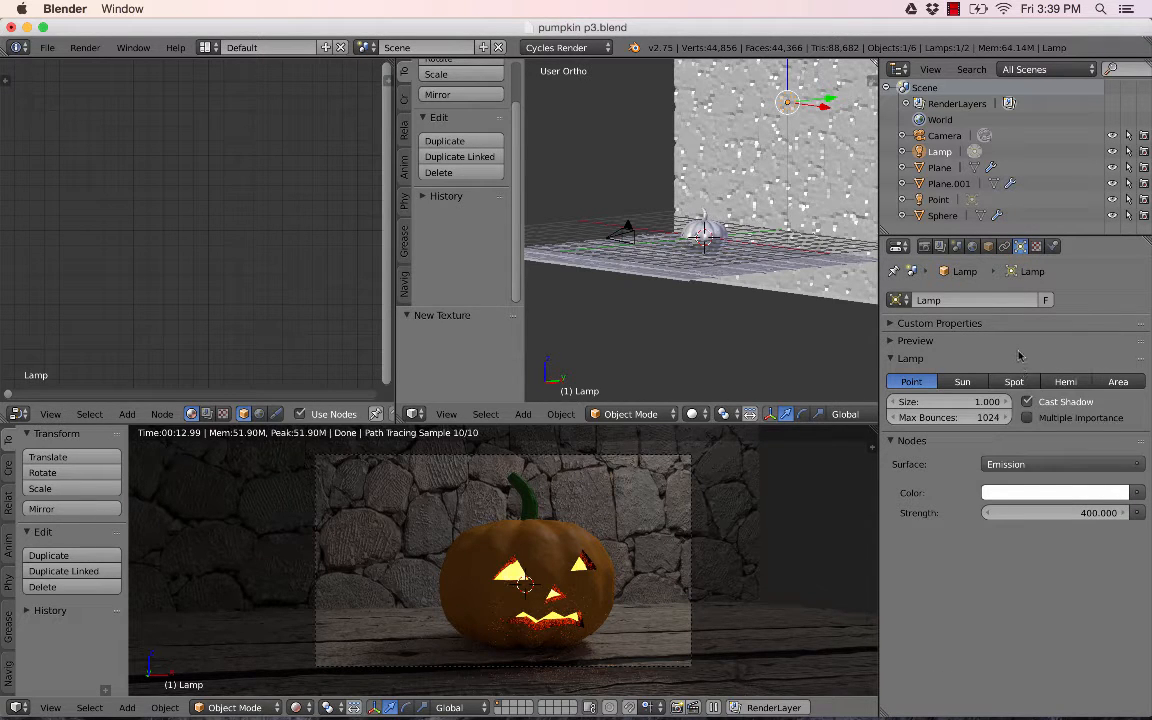
pyautogui.click(1014, 381)
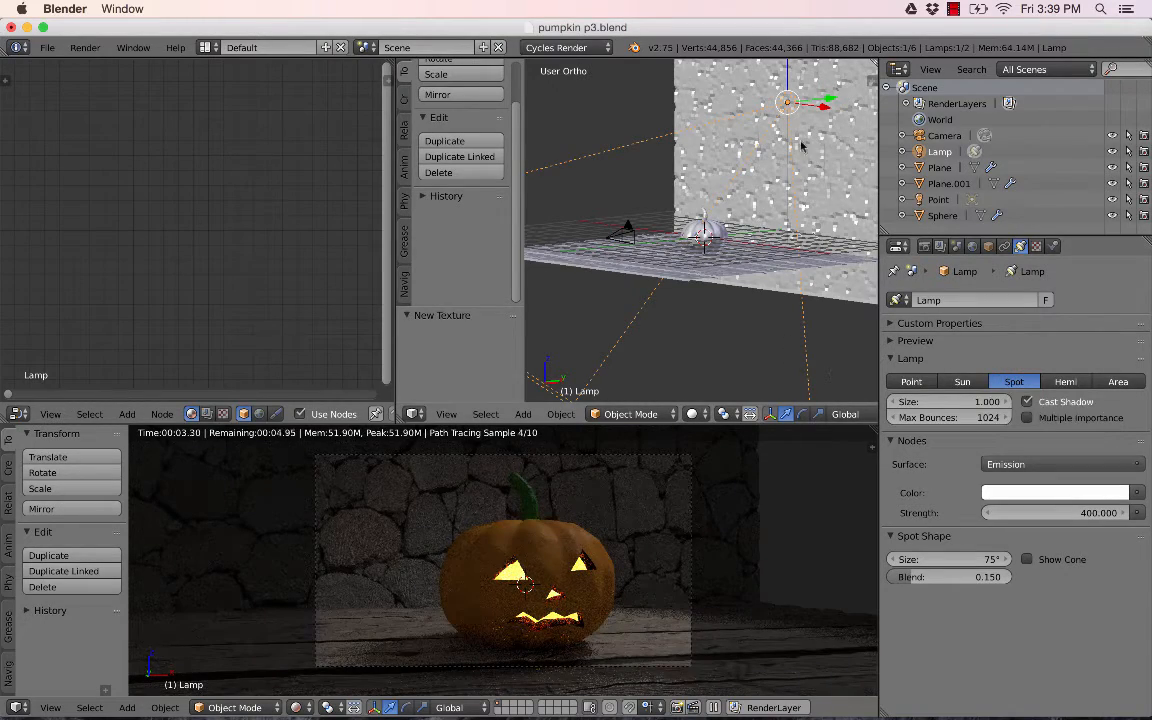
# - Set the spot lamp's cone size to 25° and its blend to 0.812
pyautogui.moveTo(730, 160); pyautogui.dragTo(735, 240, button='middle')
pyautogui.scroll(-3, 730, 250)
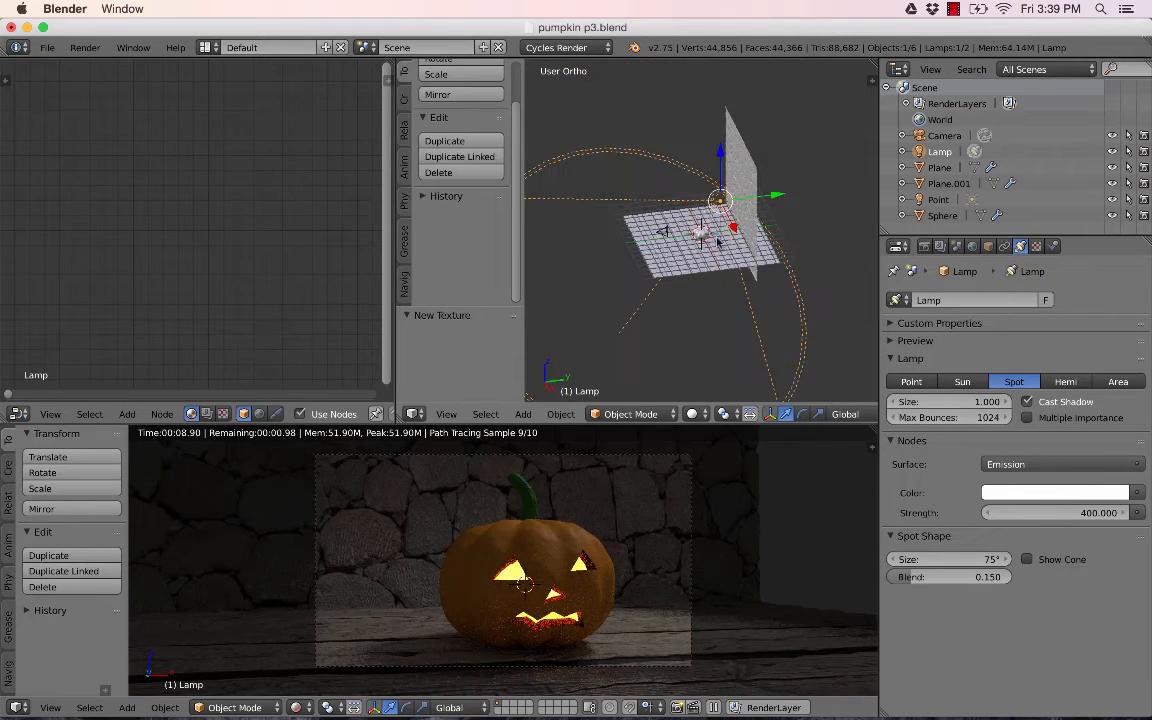
pyautogui.scroll(-2, 712, 244)
pyautogui.press('KP_7')
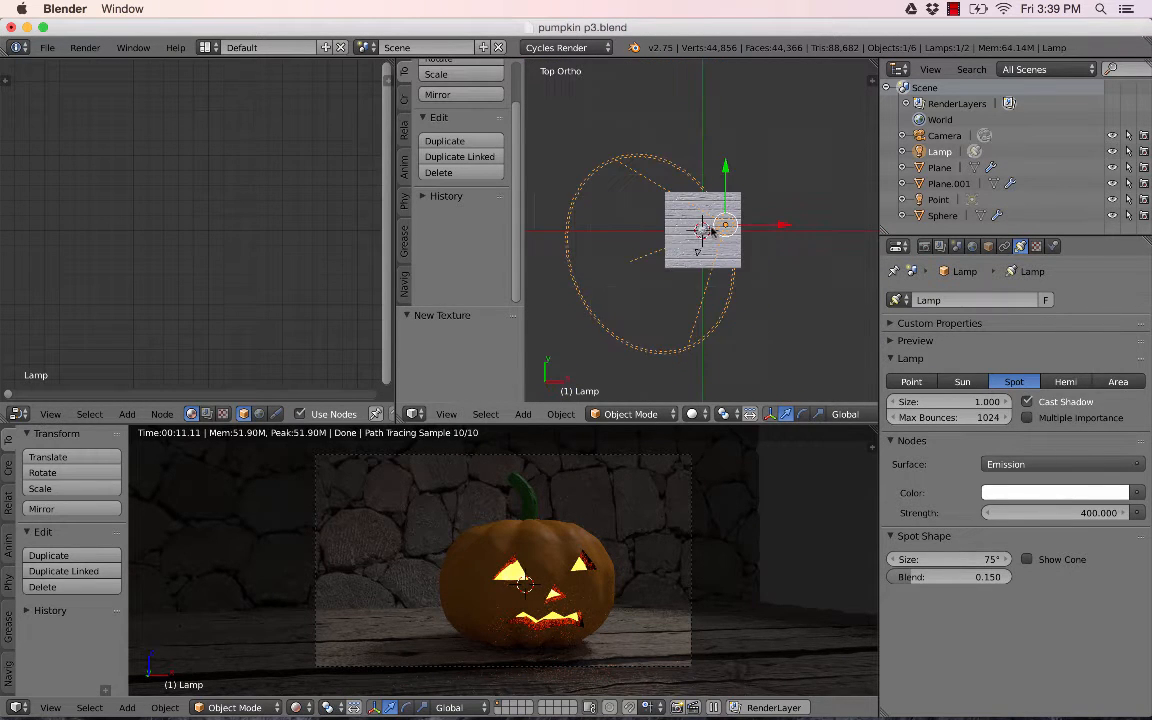
pyautogui.scroll(3, 703, 238)
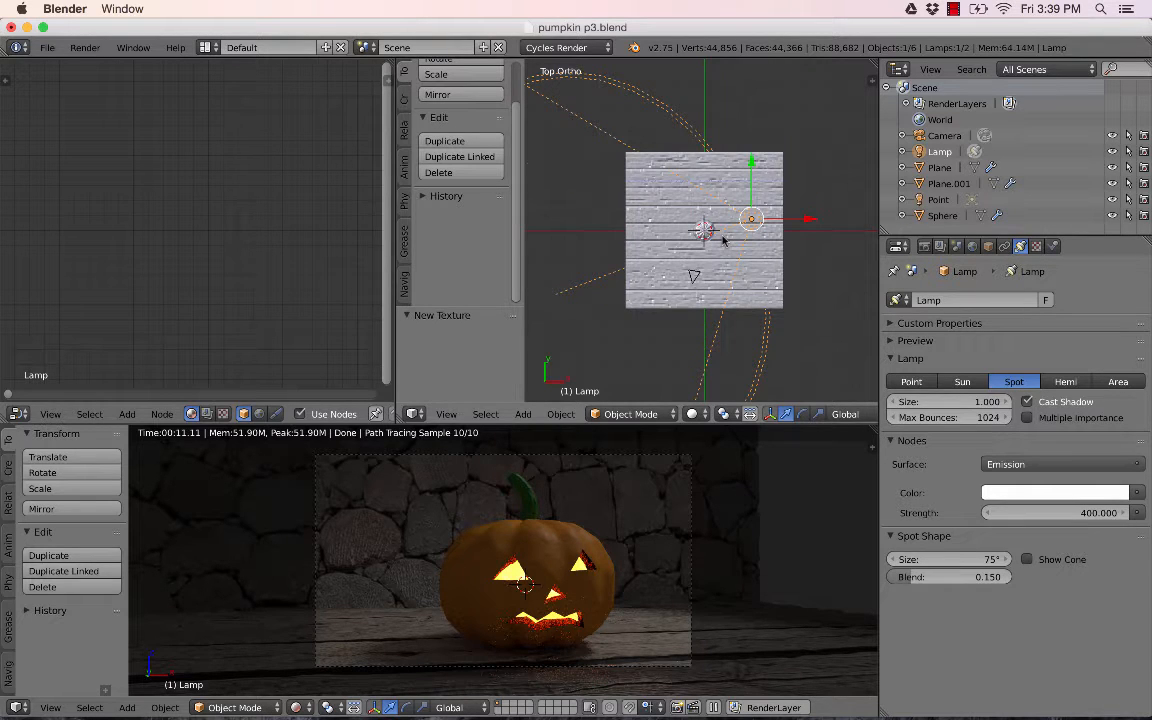
pyautogui.press('KP_1')
pyautogui.press('KP_3')
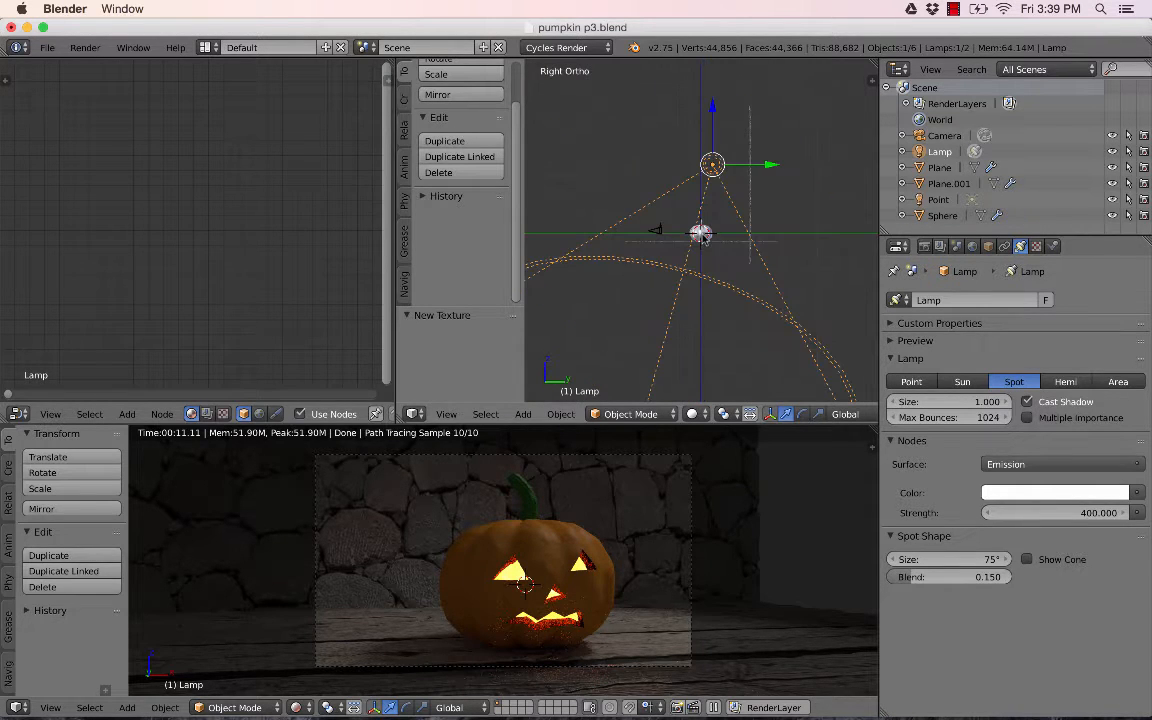
pyautogui.moveTo(690, 198); pyautogui.dragTo(746, 186, button='middle')
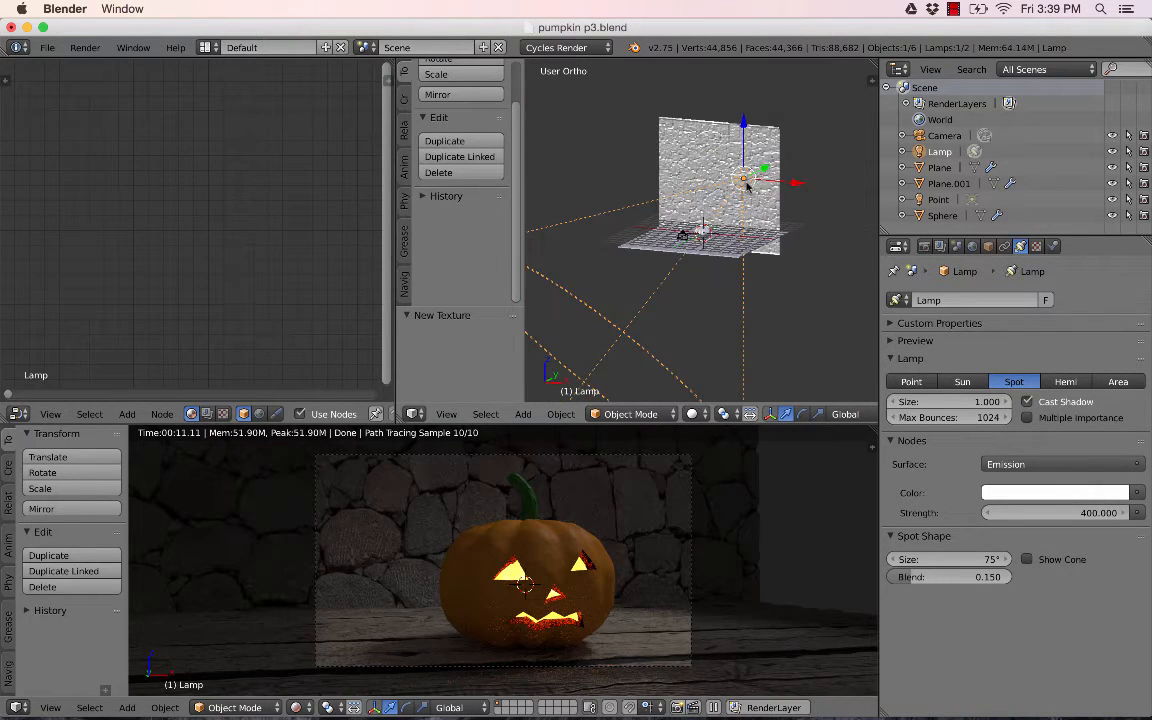
pyautogui.scroll(-3, 746, 186)
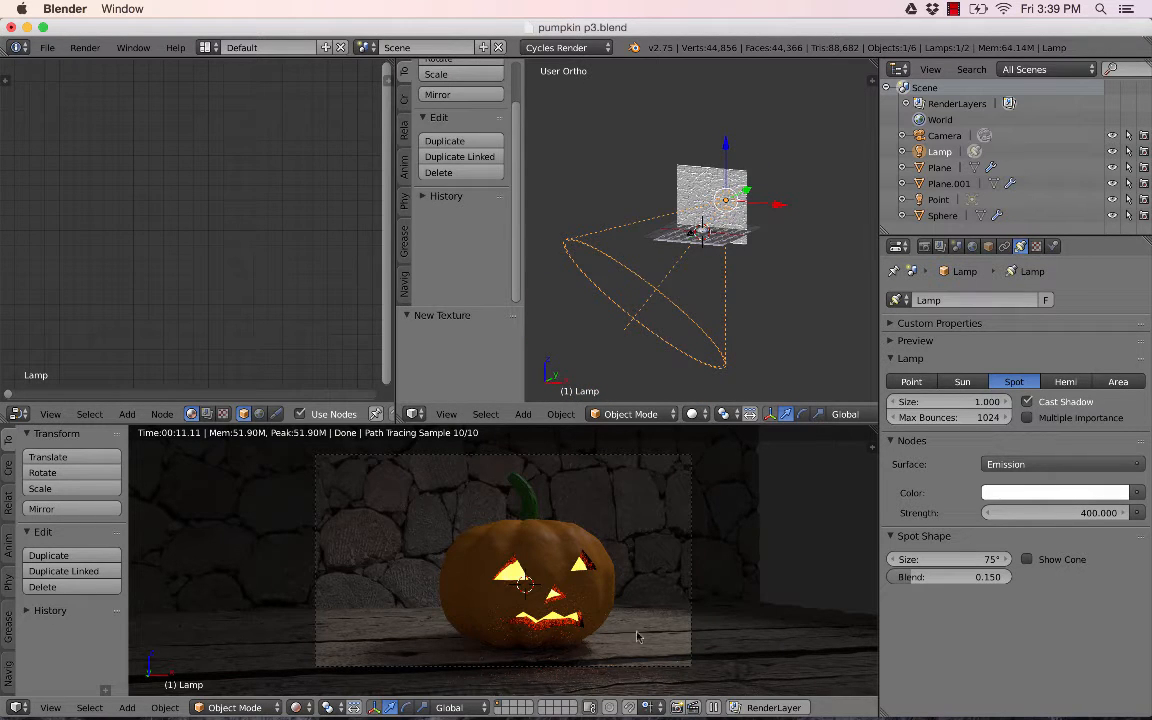
pyautogui.click(986, 560)
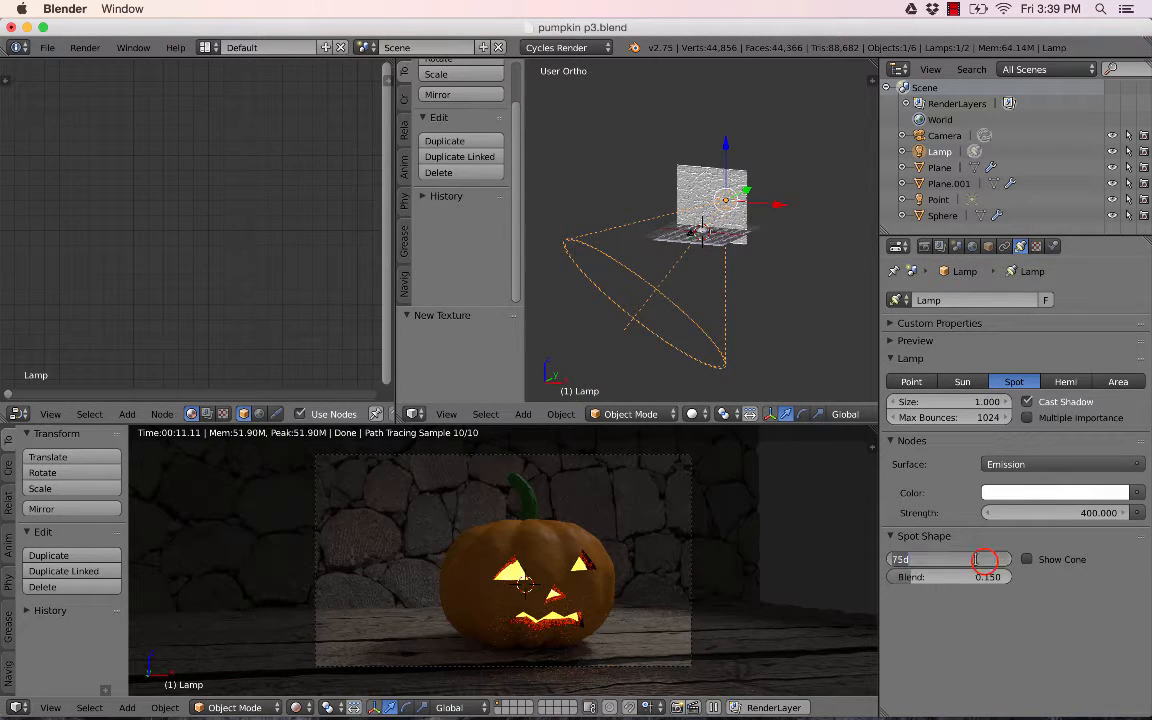
pyautogui.write('20')
pyautogui.press('Return')
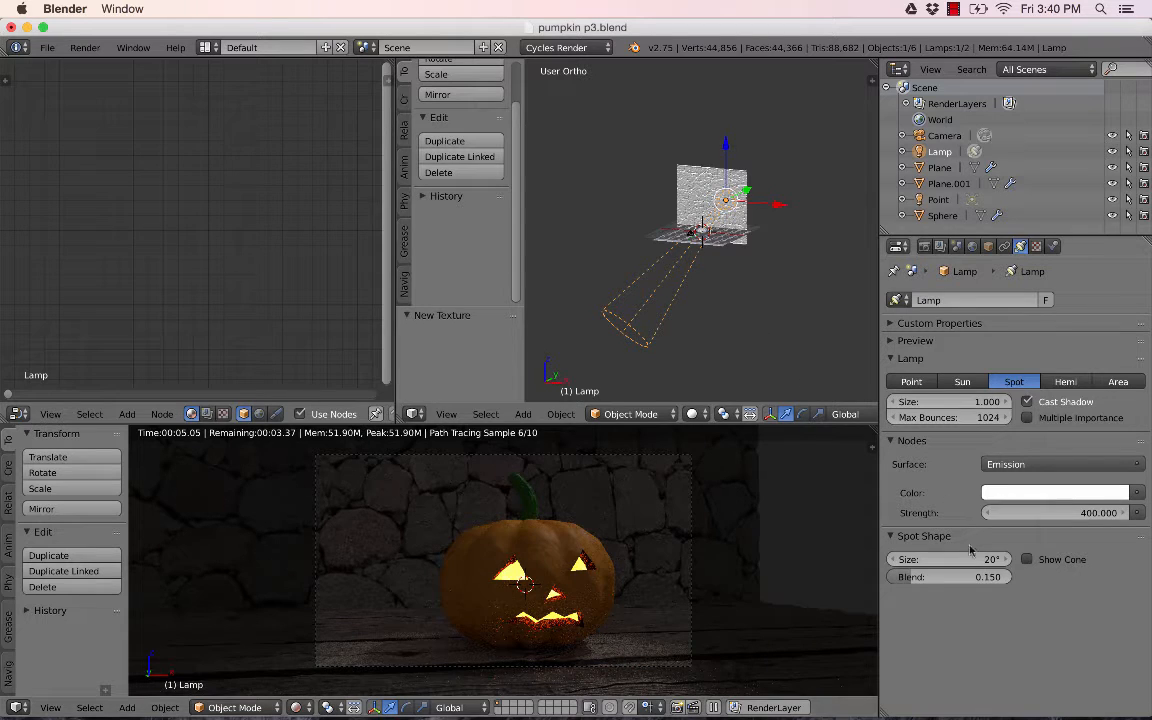
pyautogui.moveTo(970, 561); pyautogui.dragTo(918, 581)
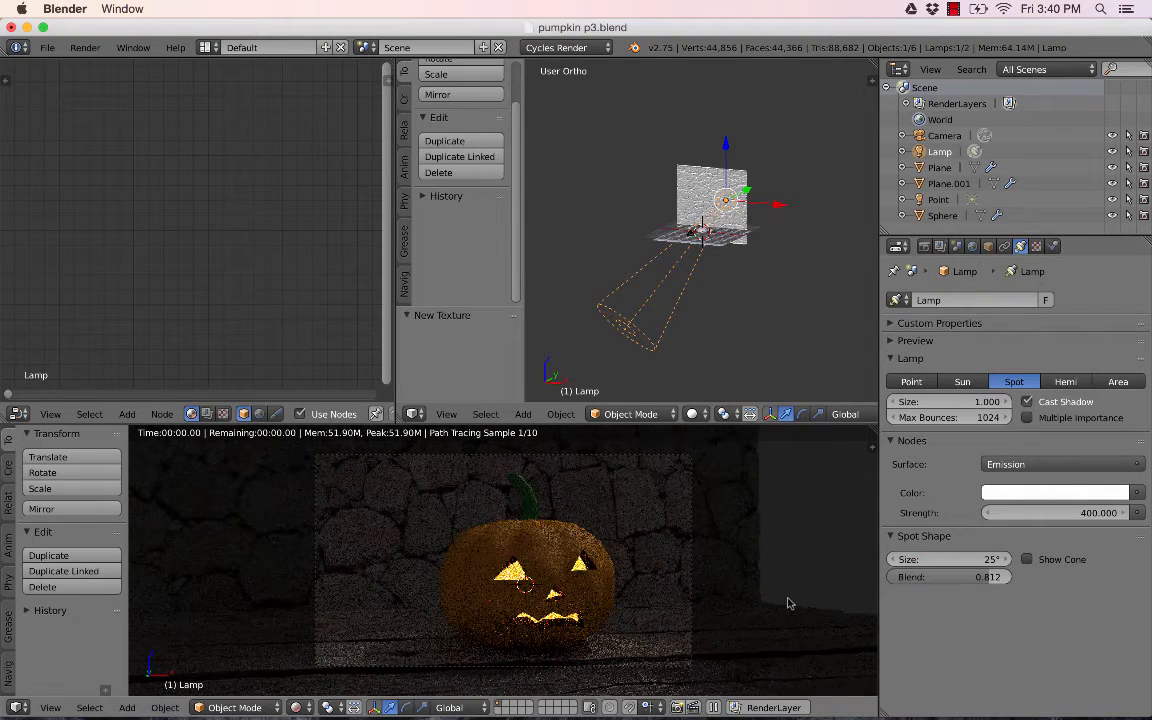
# - Tint the lamp's emission colour pale lavender and set its strength to 500
pyautogui.click(1036, 493)
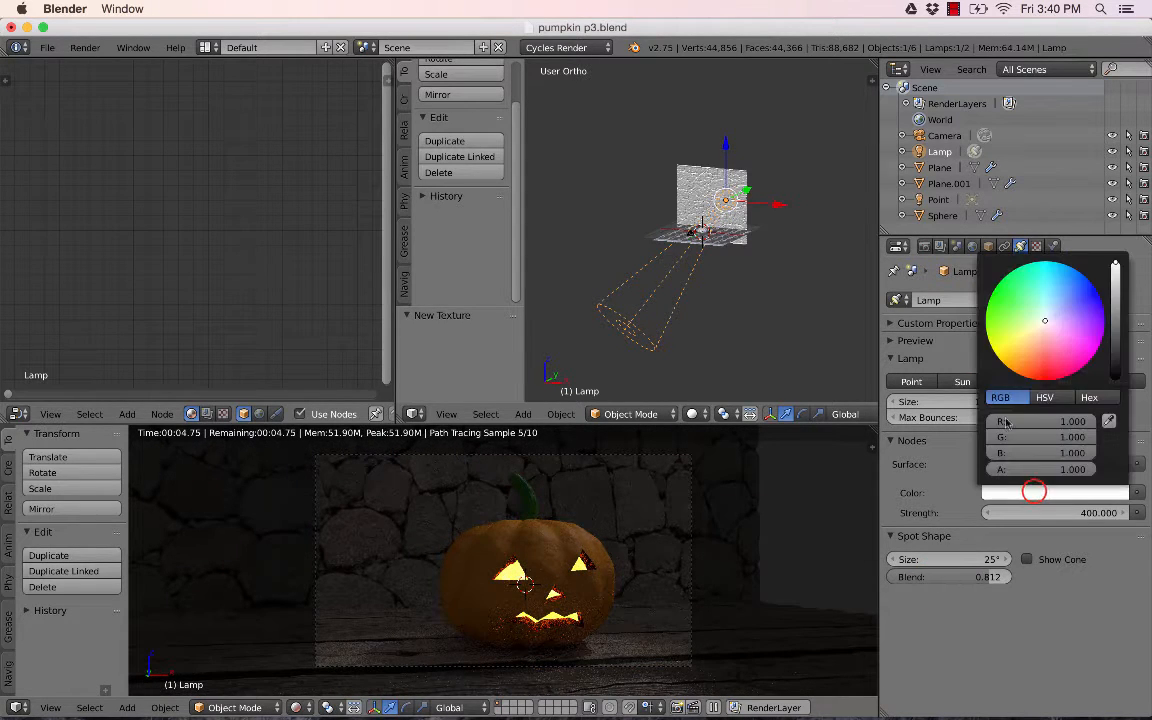
pyautogui.click(1058, 315)
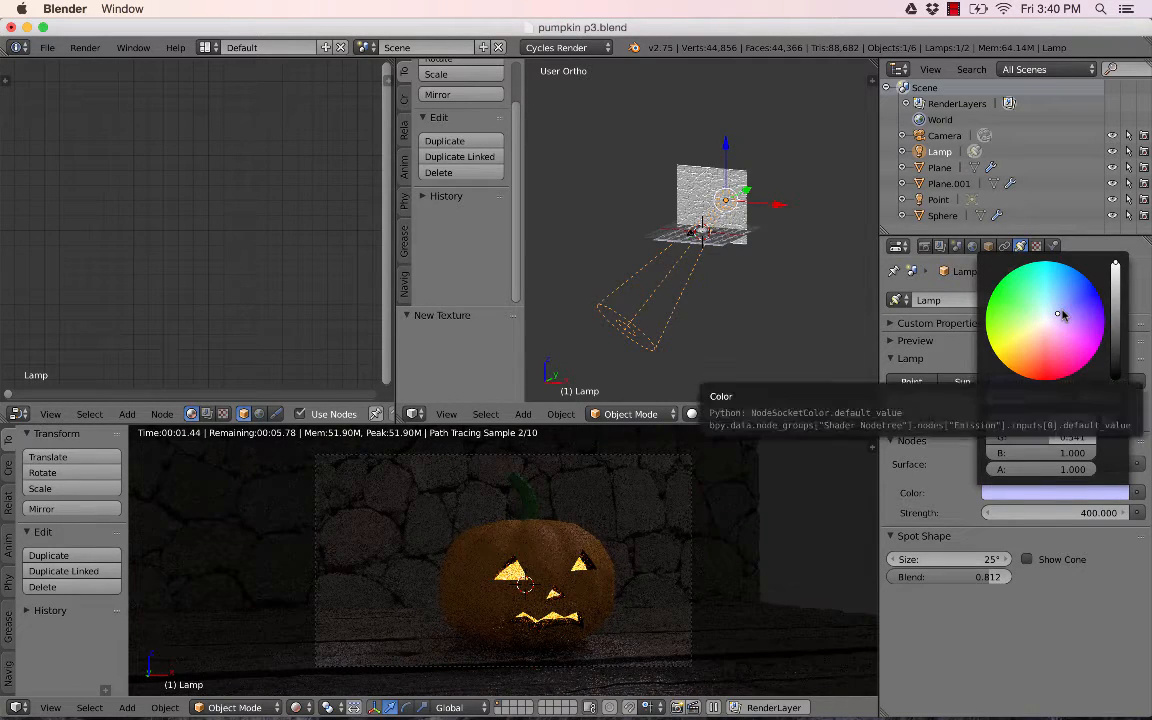
pyautogui.click(1060, 311)
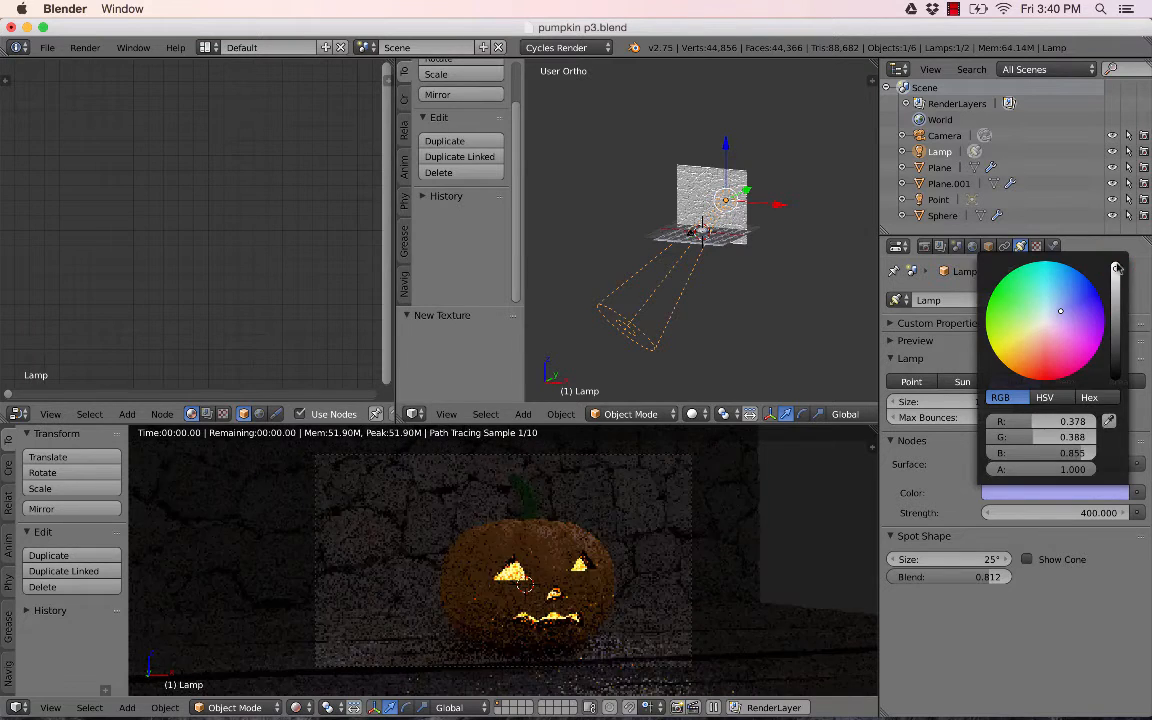
pyautogui.click(1050, 512)
pyautogui.write('50')
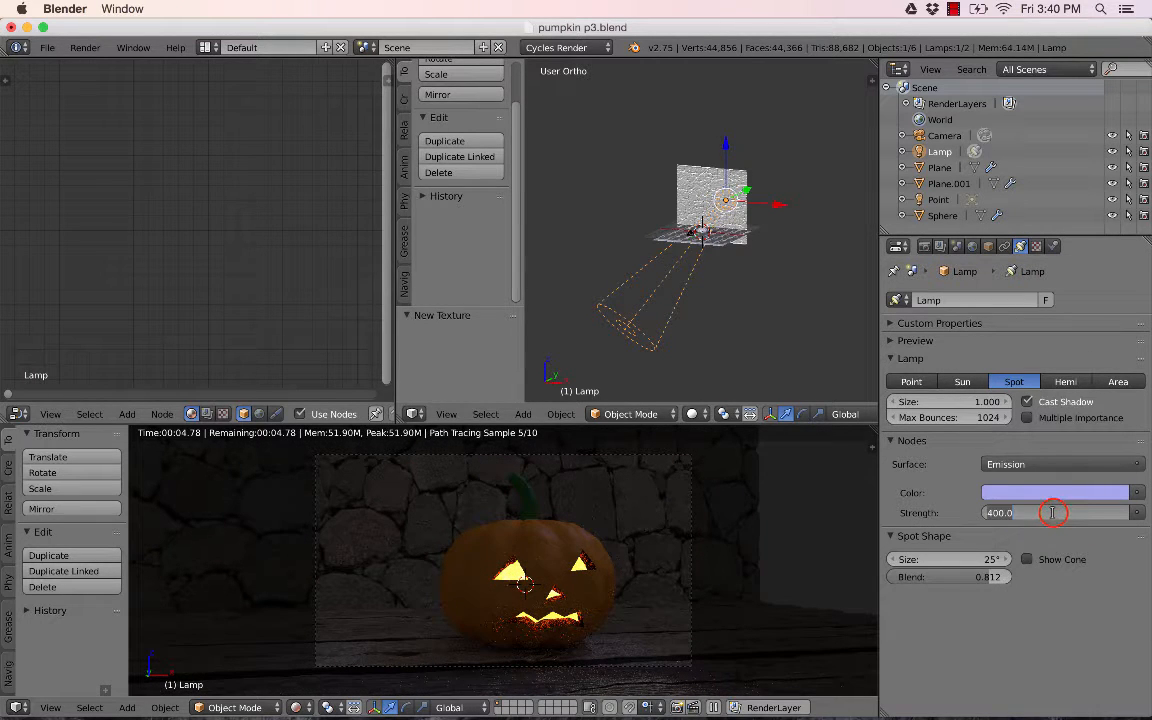
pyautogui.write('0')
pyautogui.press('Return')
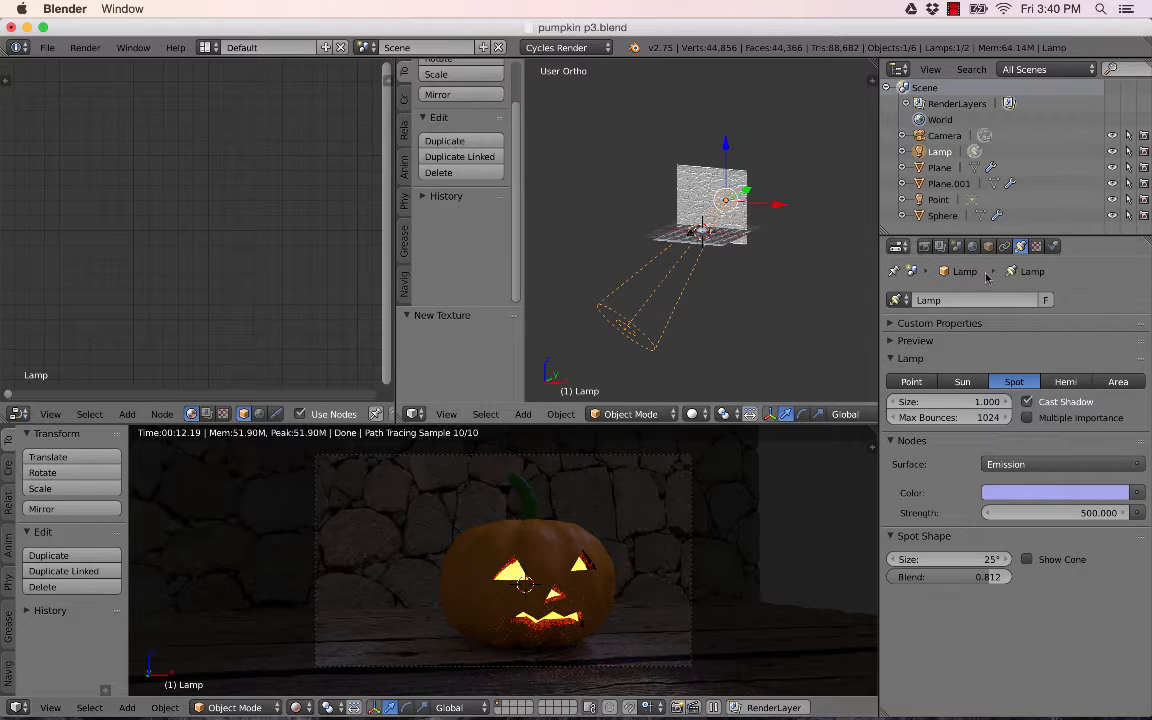
# - Set the render samples to 200 in the scene's Sampling settings
pyautogui.click(924, 246)
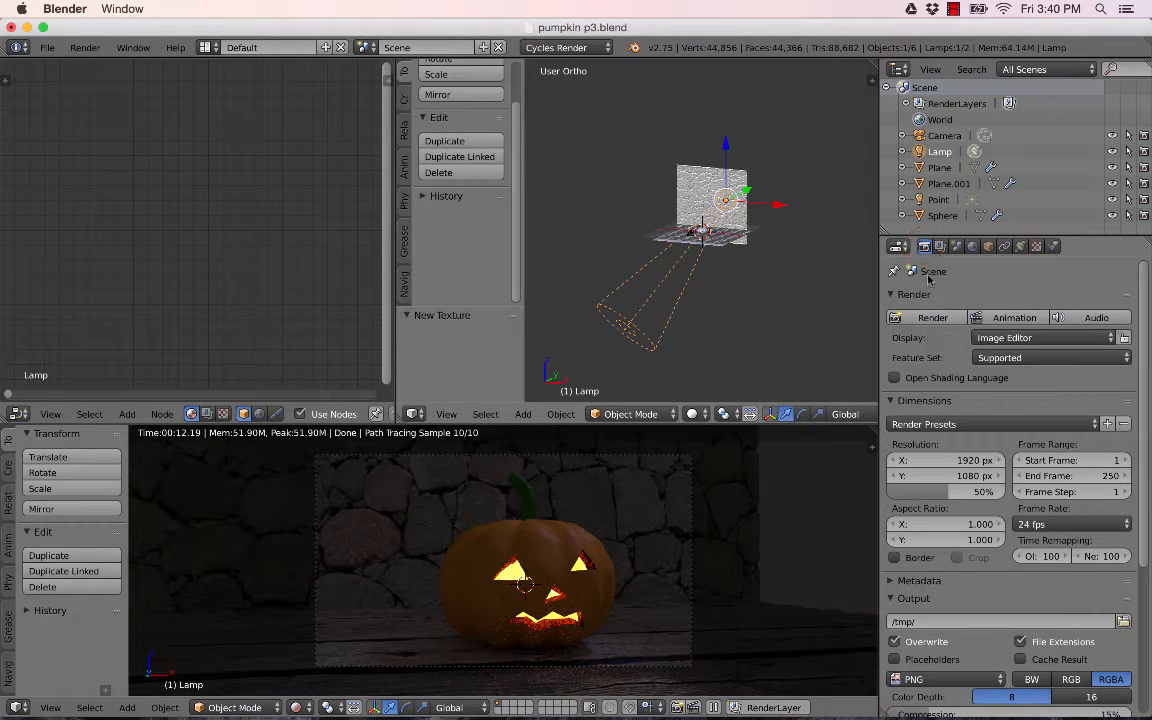
pyautogui.scroll(-5, 940, 350)
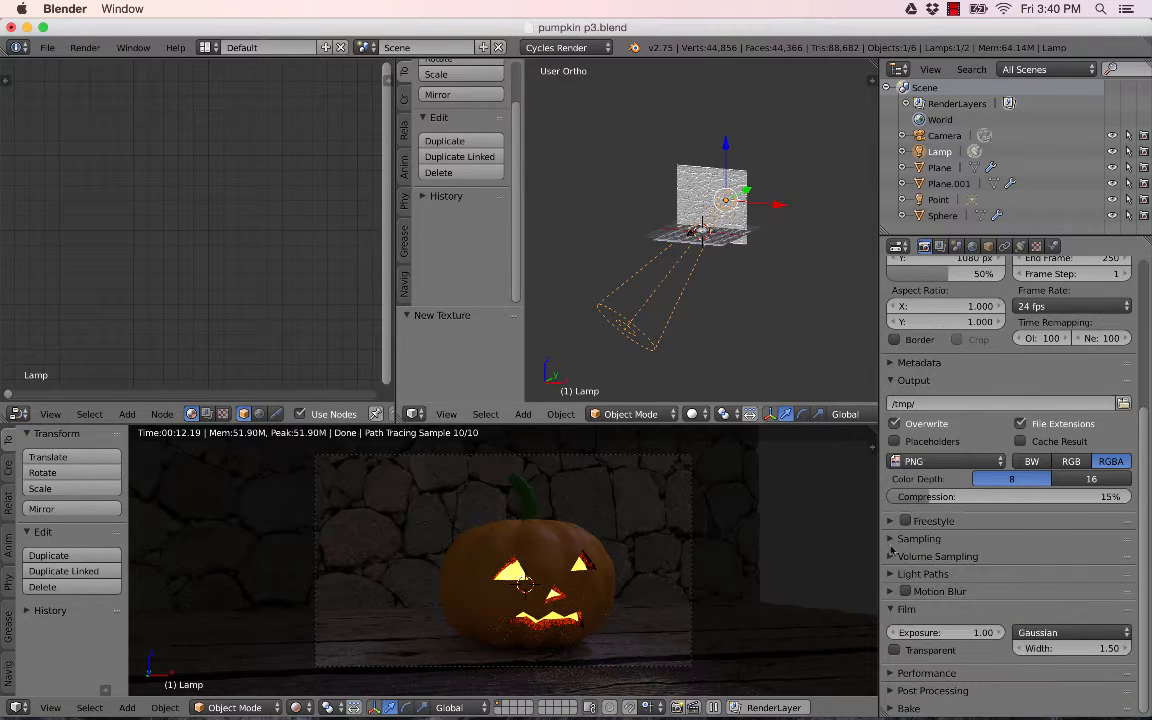
pyautogui.click(893, 543)
pyautogui.scroll(-3, 900, 530)
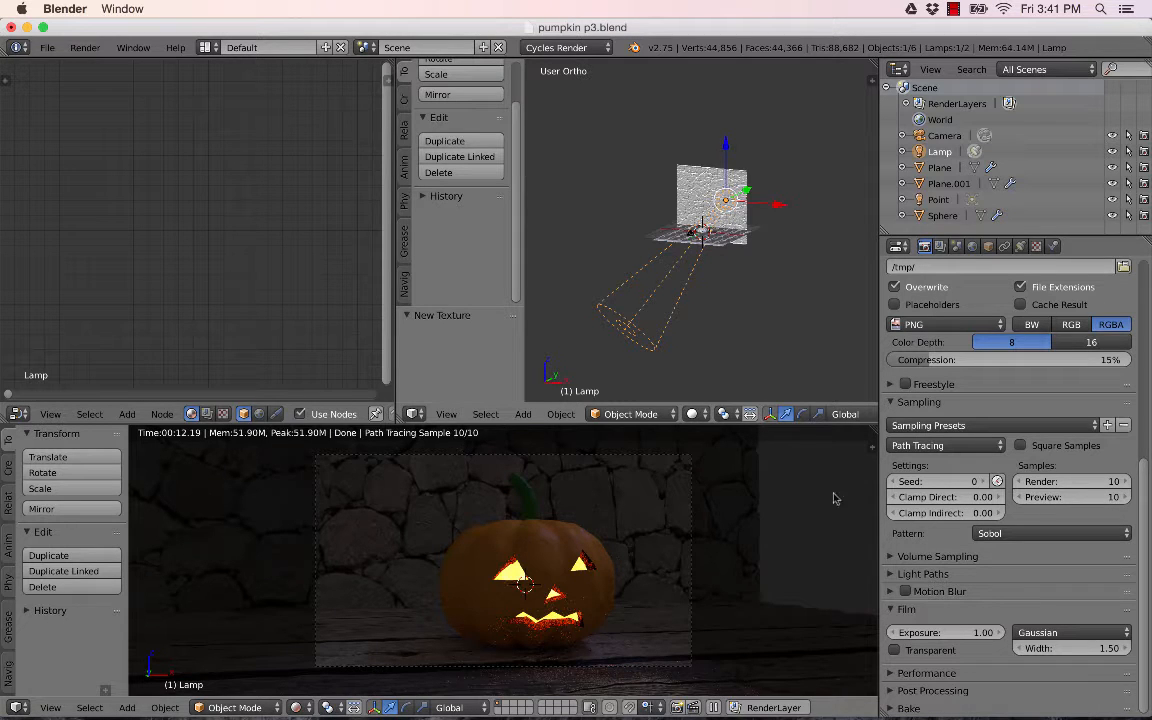
pyautogui.click(1100, 481)
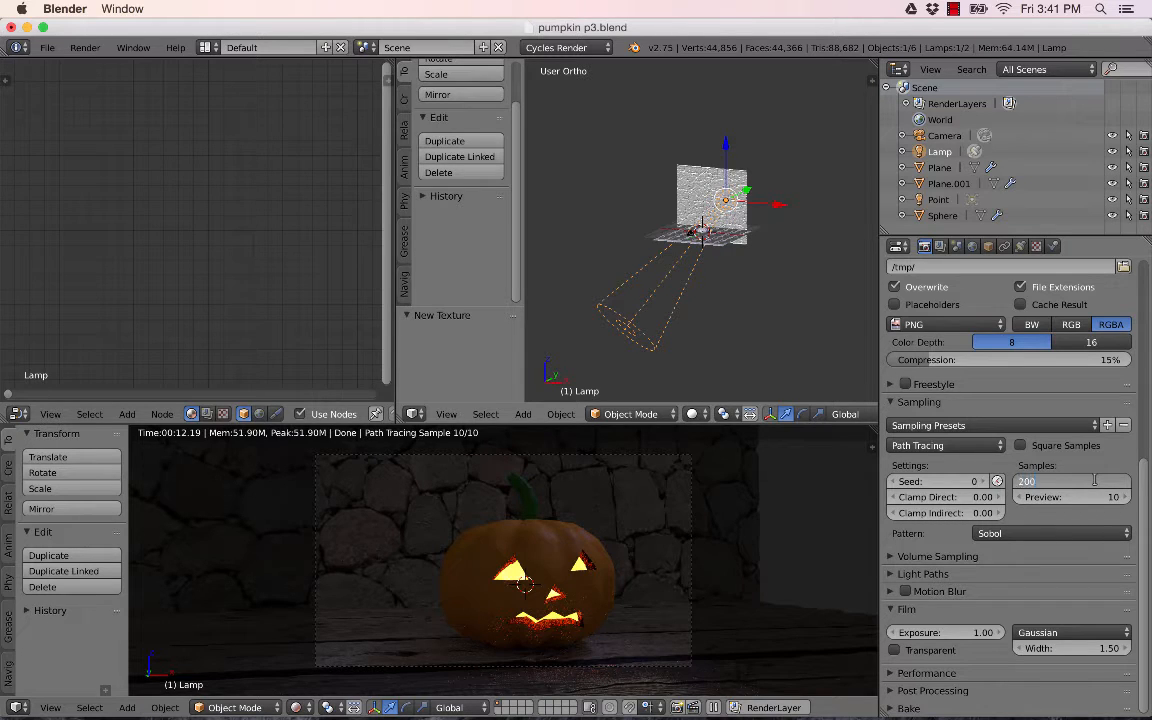
pyautogui.write('200')
pyautogui.click(1100, 481)
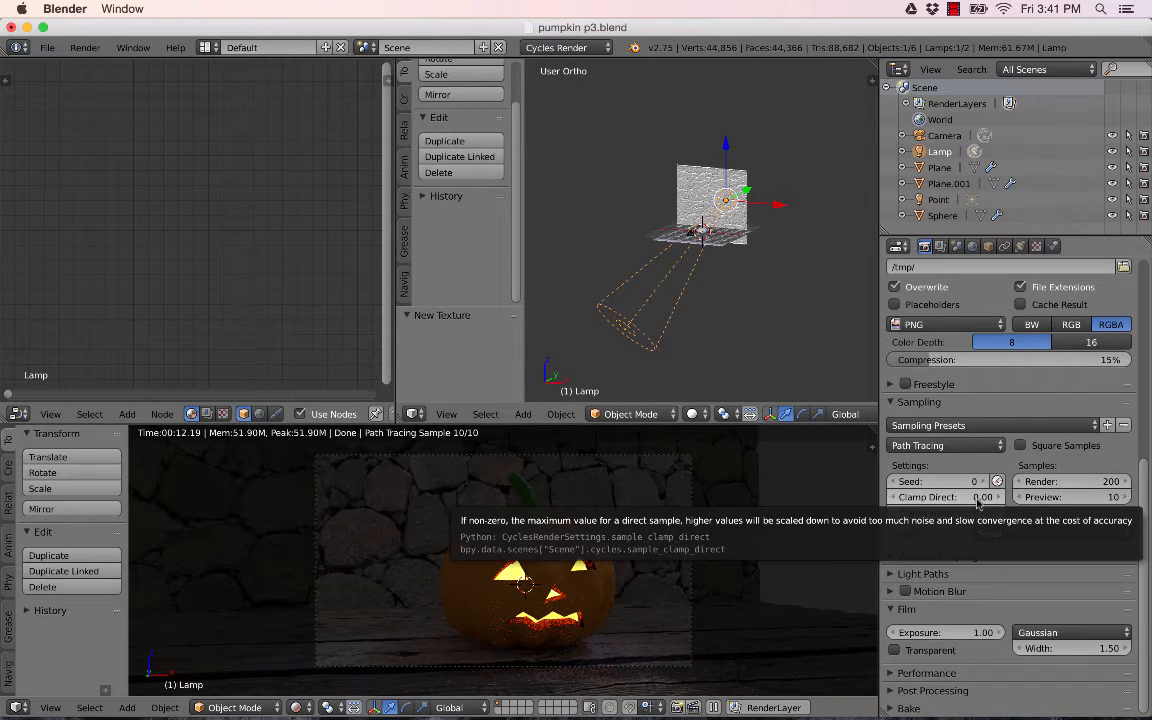
# - Set both Clamp Direct and Clamp Indirect to 5
pyautogui.click(976, 499)
pyautogui.write('5')
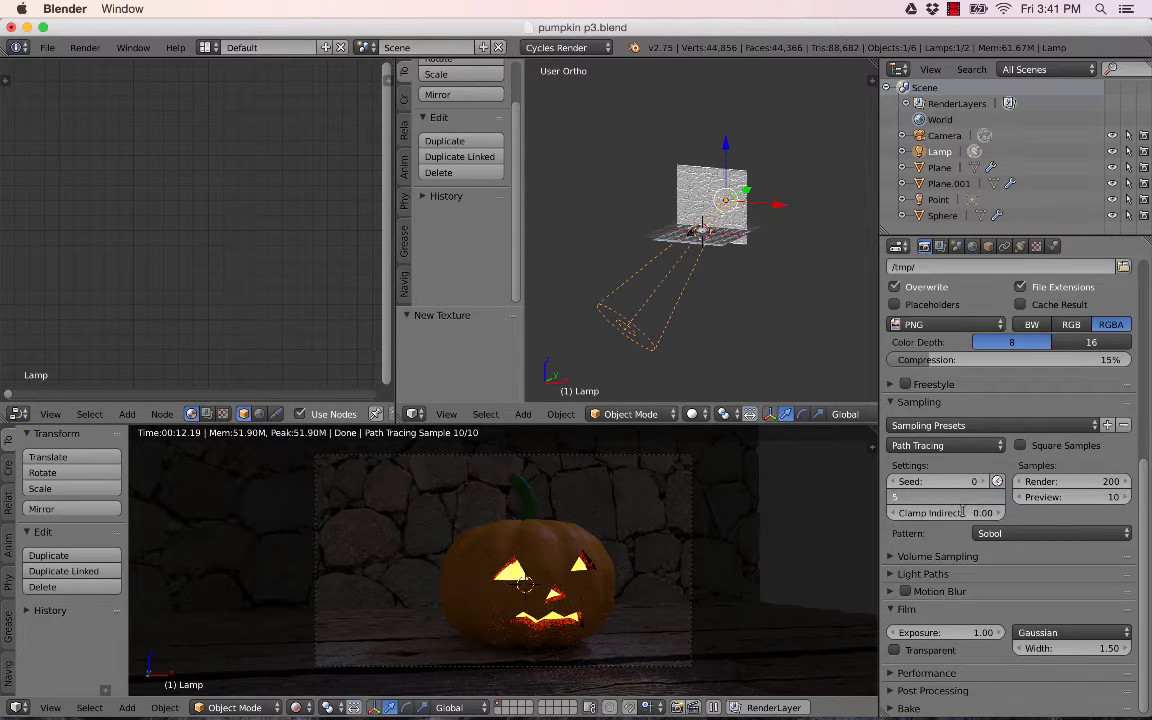
pyautogui.click(968, 516)
pyautogui.write('5')
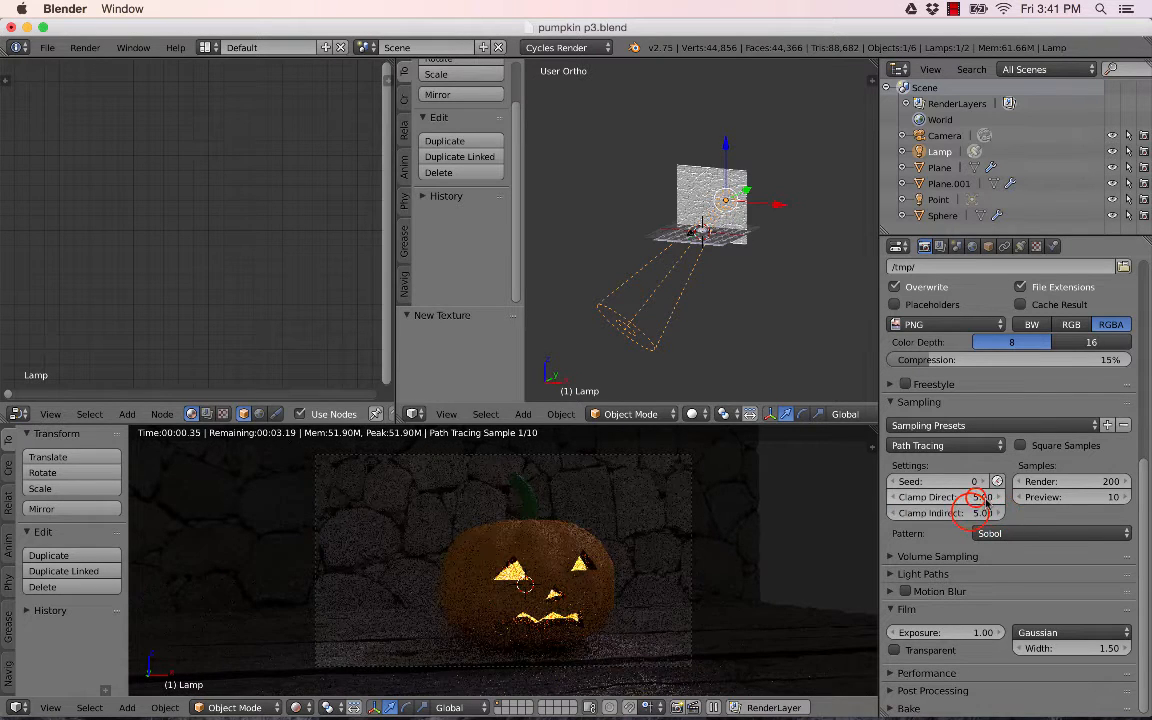
pyautogui.press('Return')
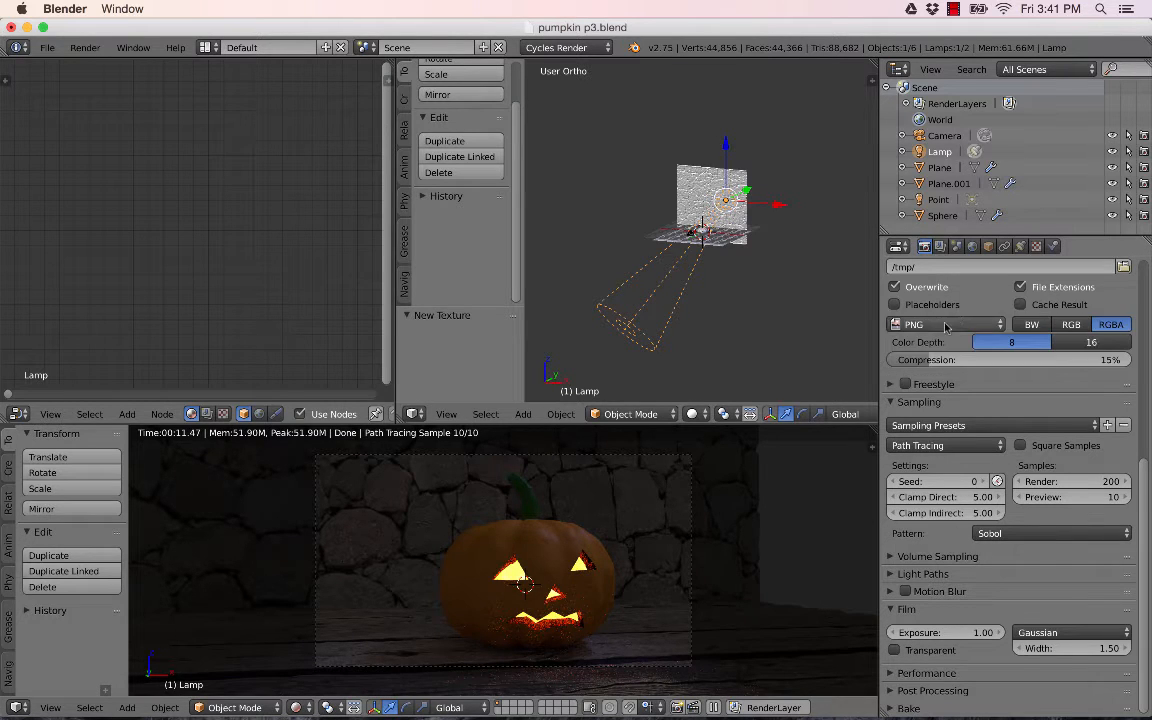
pyautogui.scroll(8, 955, 318)
pyautogui.scroll(2, 946, 328)
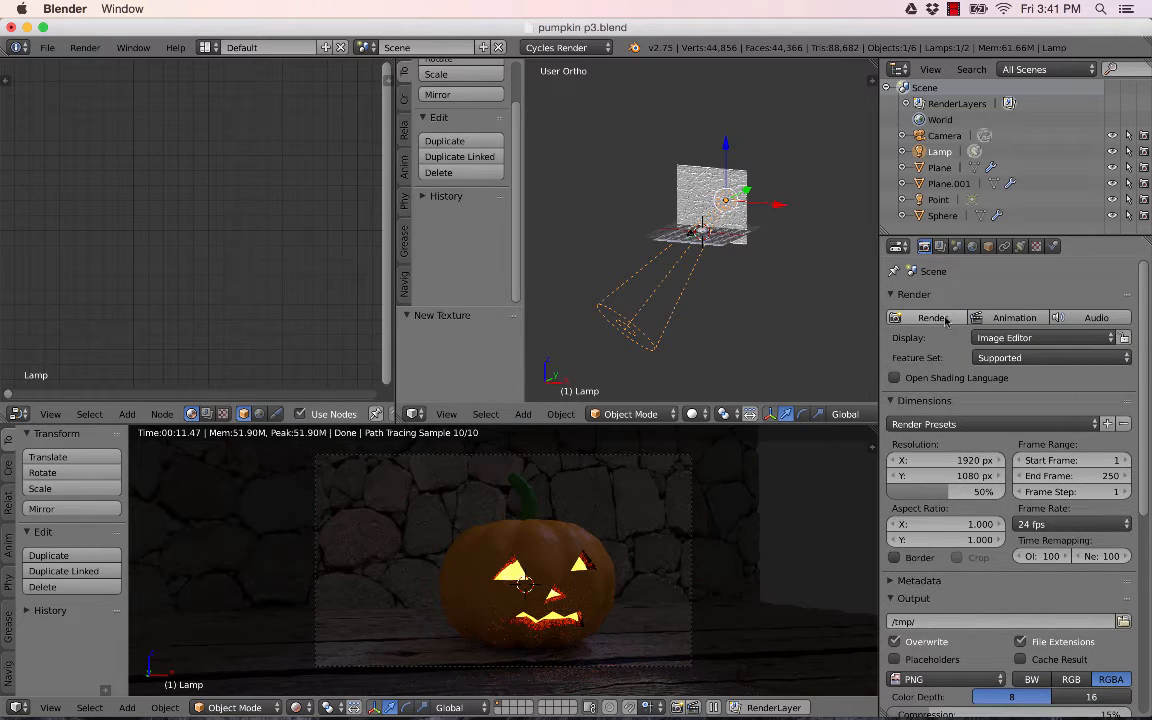
pyautogui.click(934, 318)
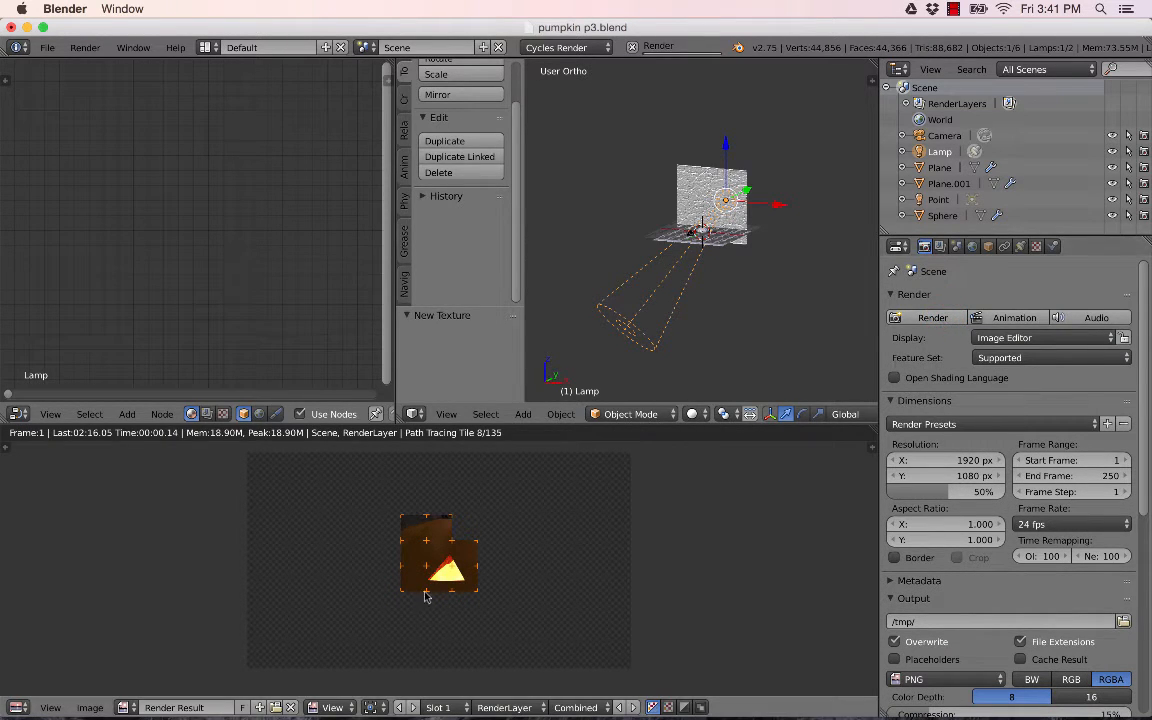
pyautogui.press('Escape')
pyautogui.press('Escape')
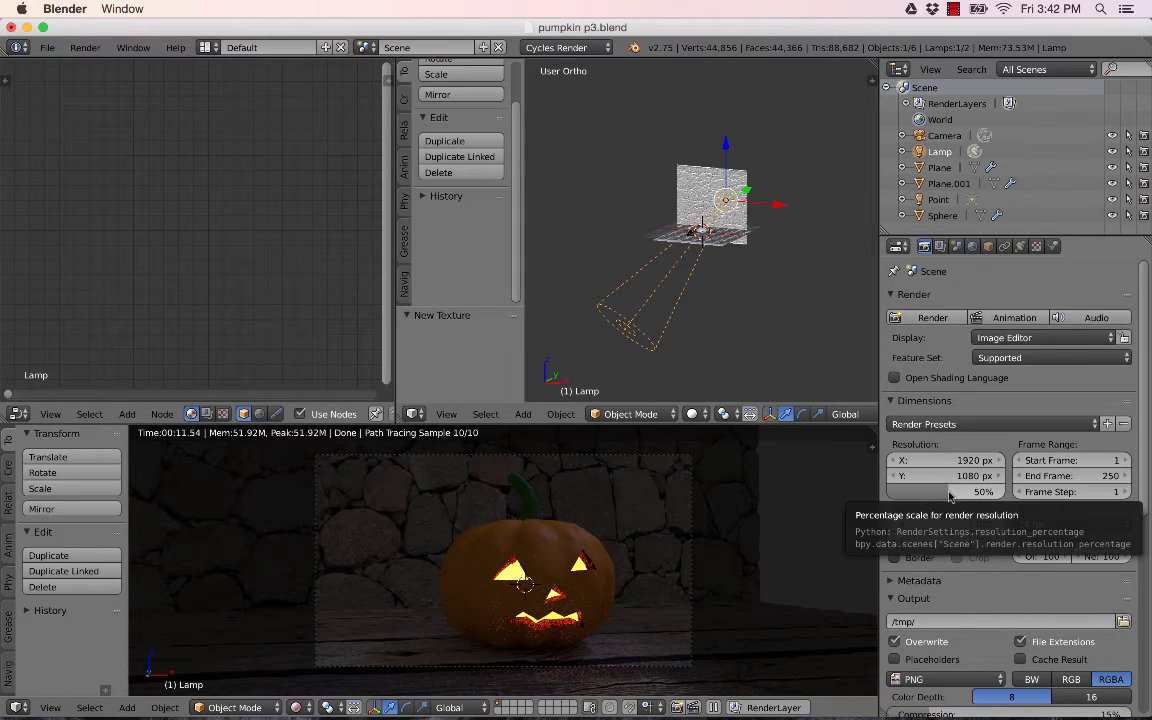
# - Set the render resolution scale to 100% and render the final image
pyautogui.moveTo(949, 494); pyautogui.dragTo(1004, 494)
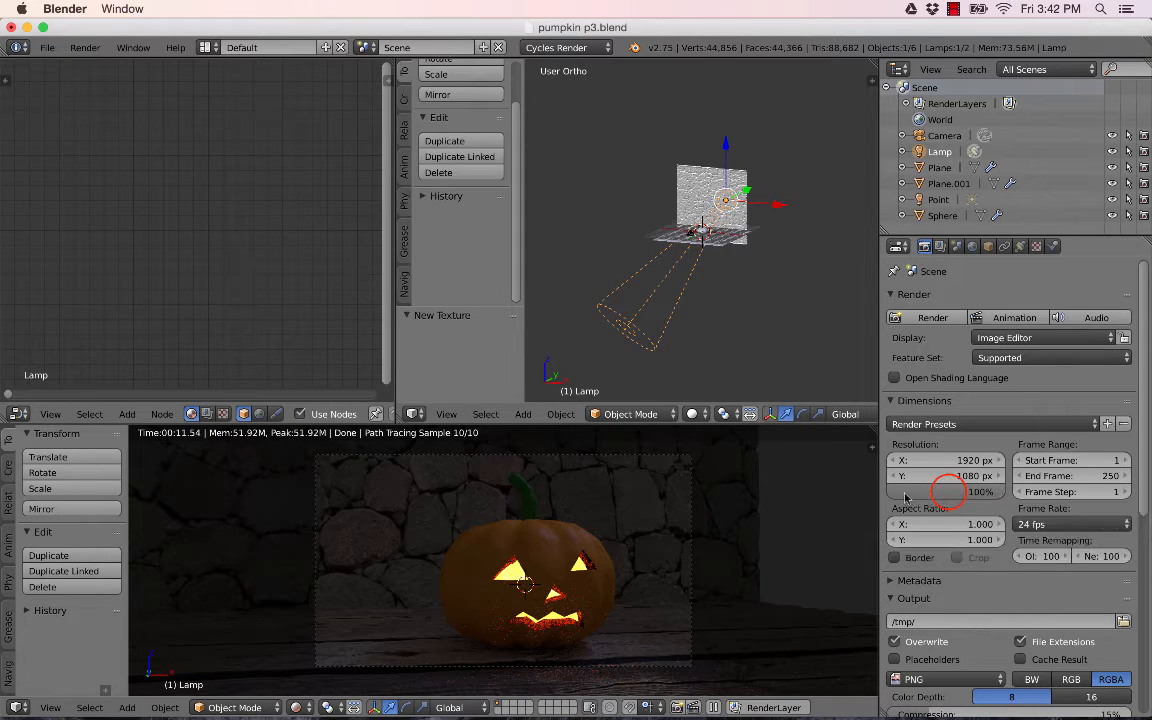
pyautogui.click(932, 318)
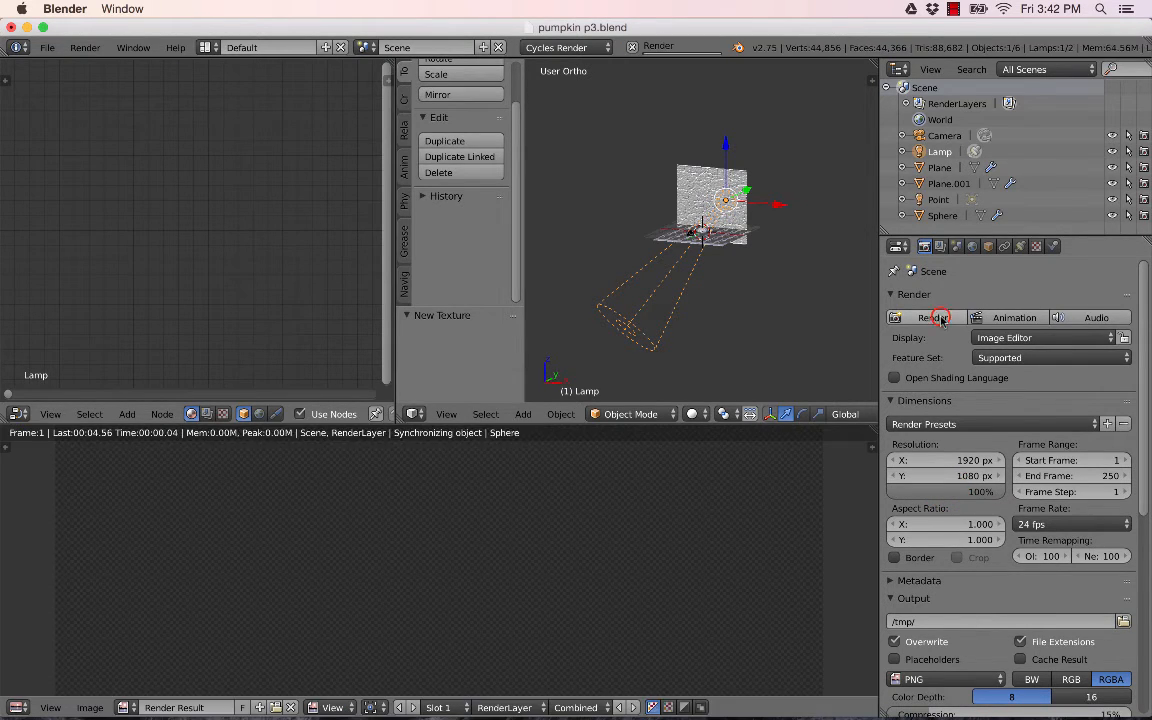
pyautogui.moveTo(727, 424); pyautogui.dragTo(720, 162)
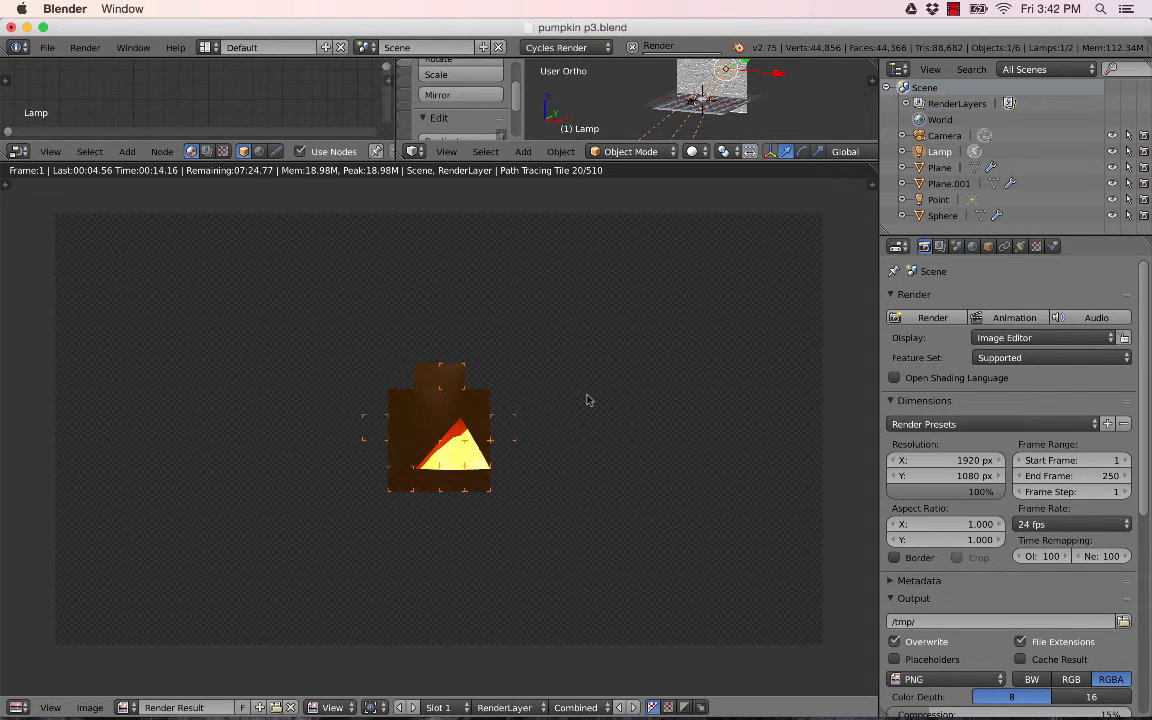
pyautogui.click(953, 9)
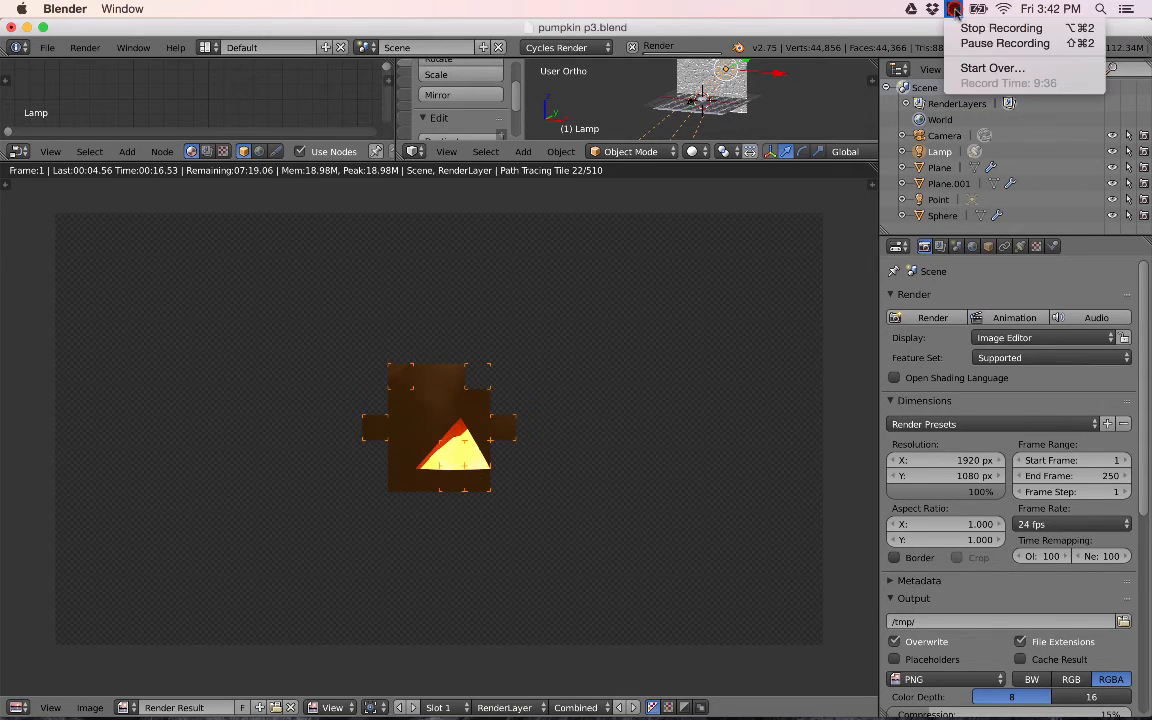
pyautogui.click(968, 44)
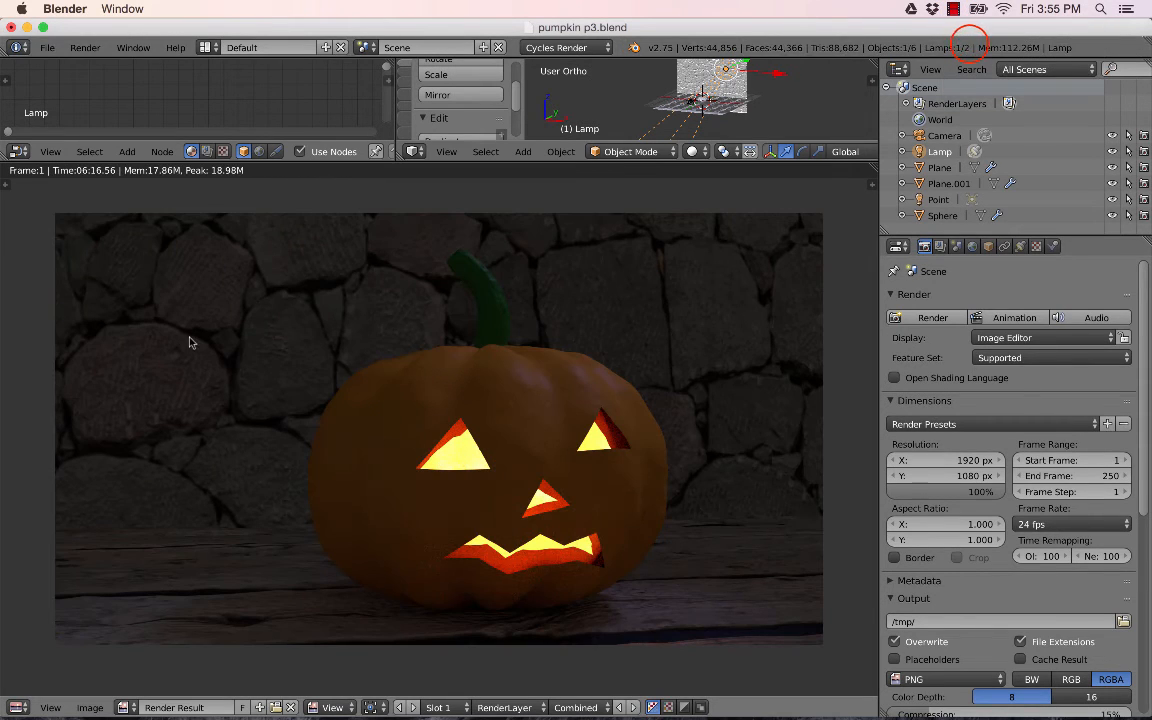